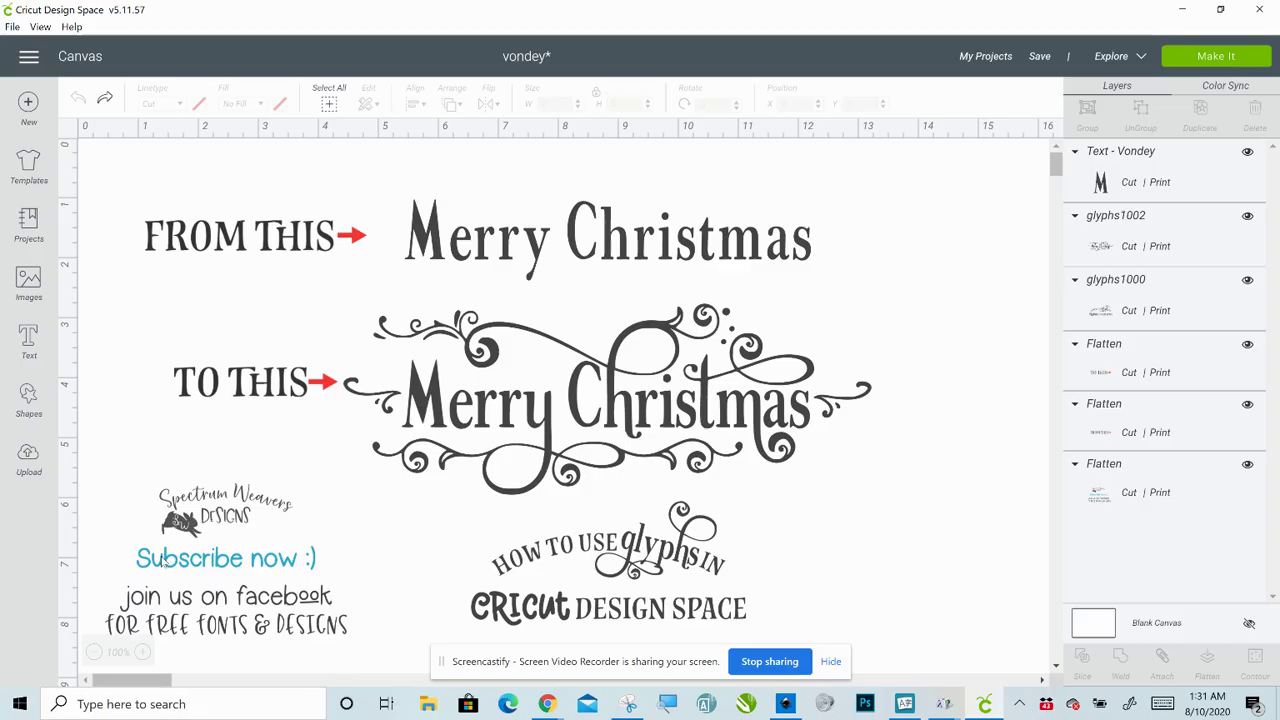
Move the subscribe graphic to about X 11.7, Y 5.8, and delete the glyphs title plus the FROM THIS and TO THIS labels
click(163, 563)
drag(163, 563, 843, 563)
click(612, 551)
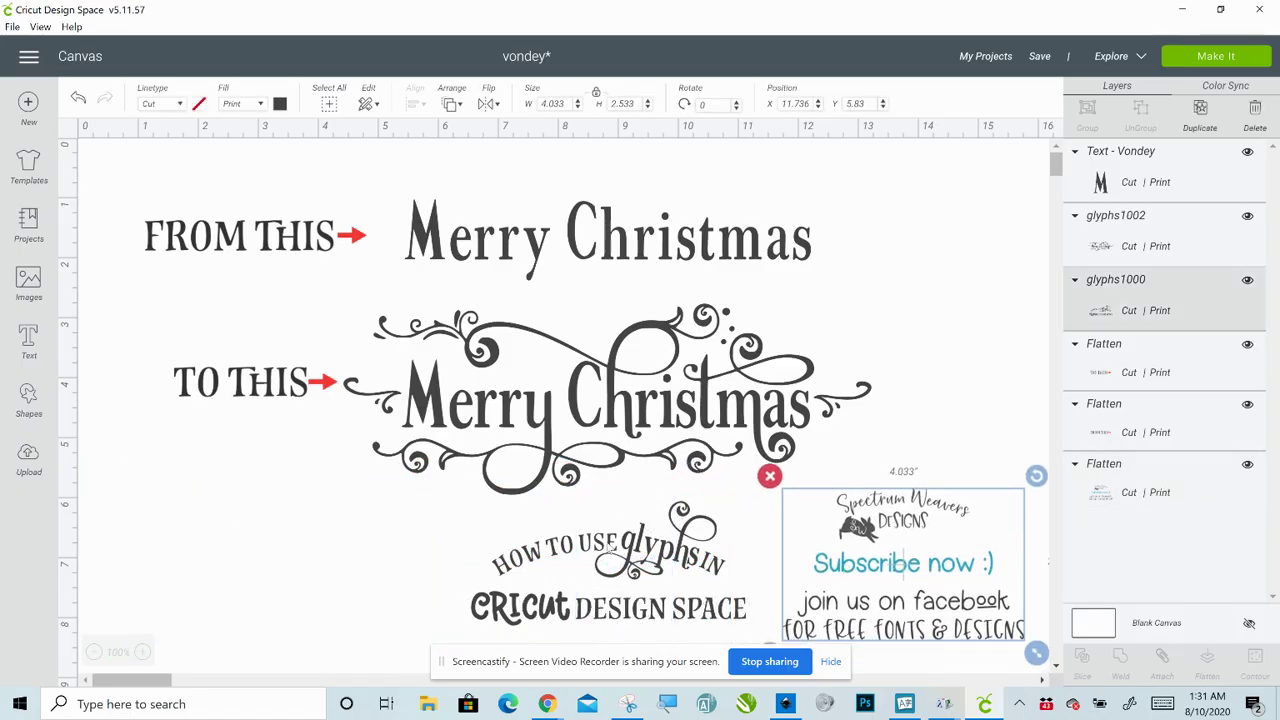
key(Delete)
drag(243, 435, 220, 177)
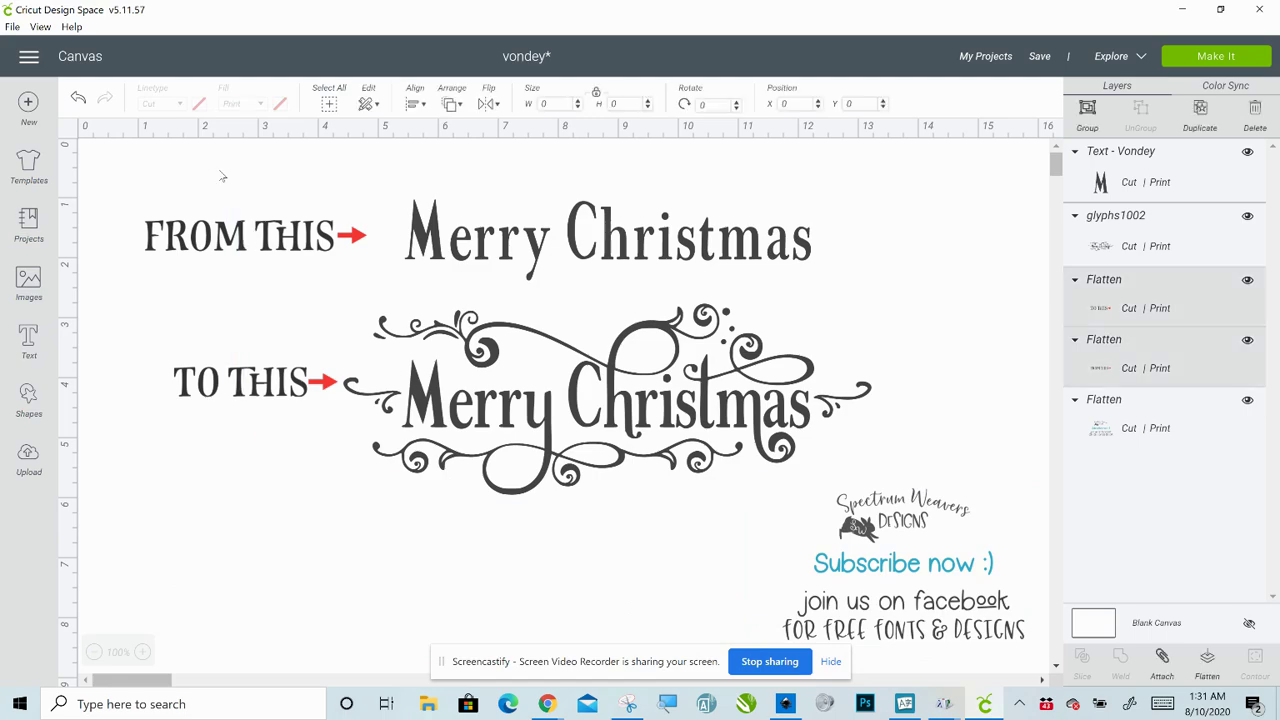
key(Delete)
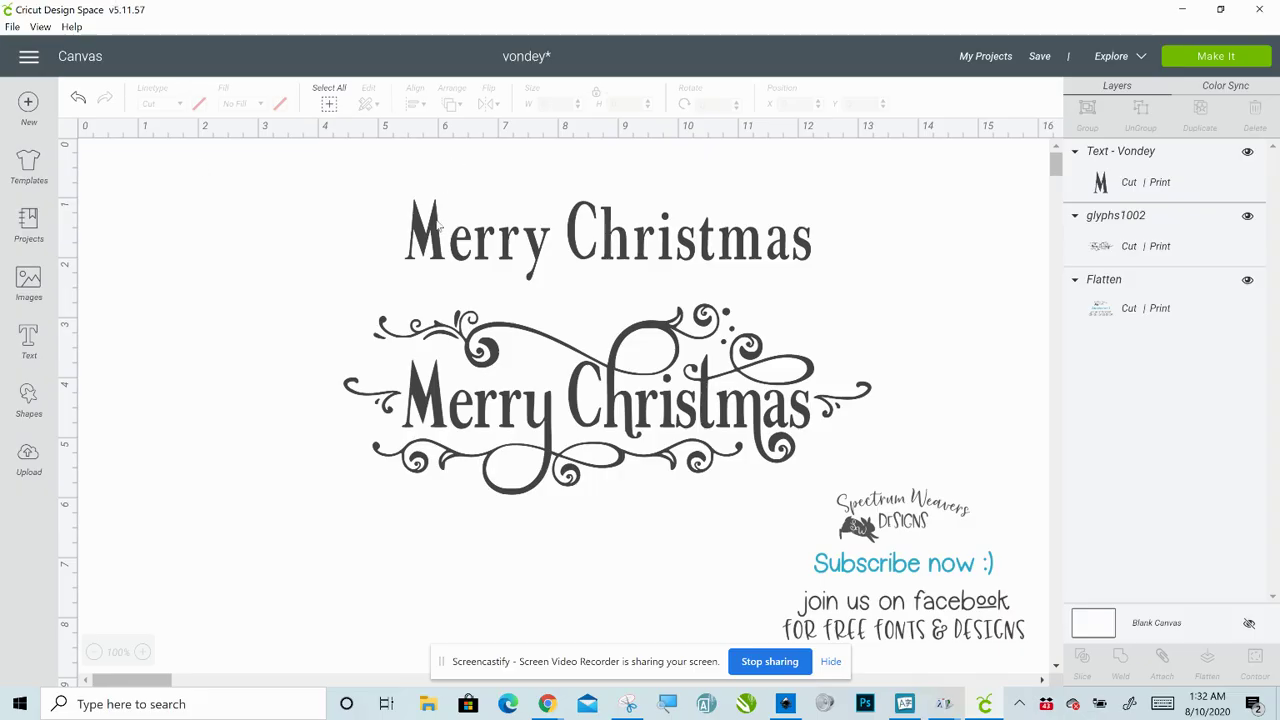
Place the plain Merry Christmas text below the ornate version, and move the ornate version up to about X 2.5, Y 0.9
drag(437, 228, 316, 530)
click(437, 388)
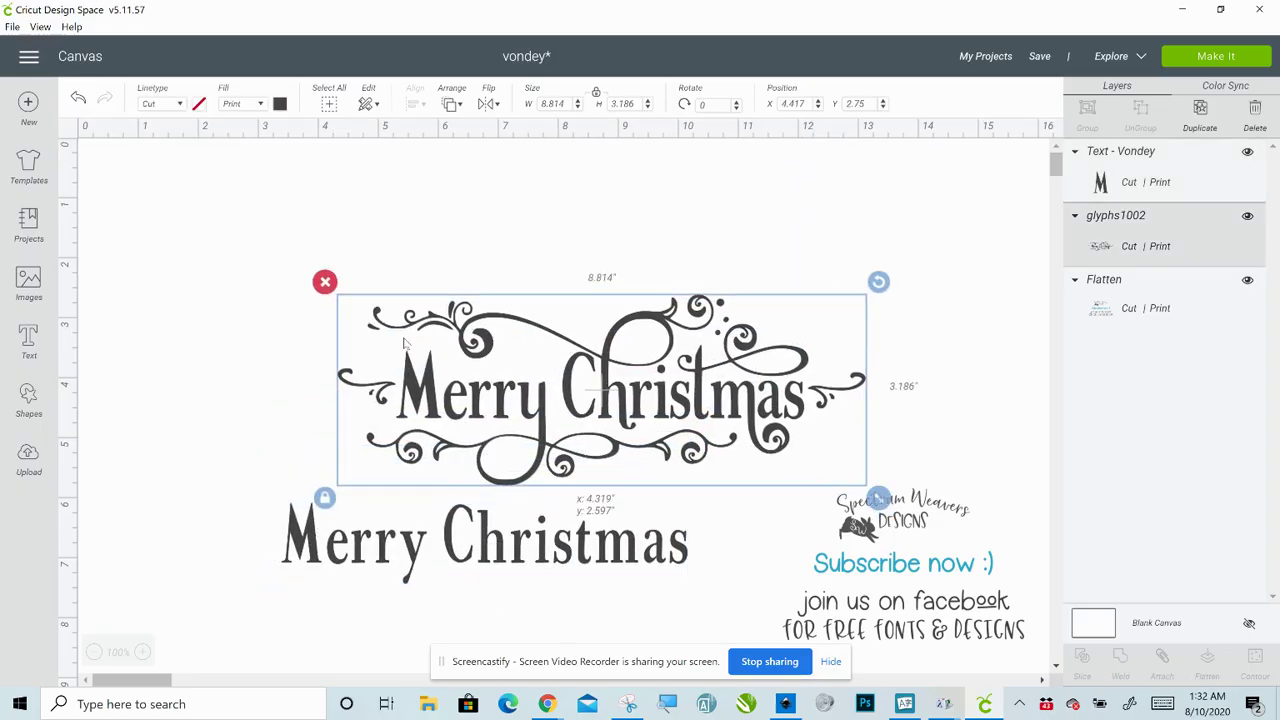
drag(403, 342, 345, 271)
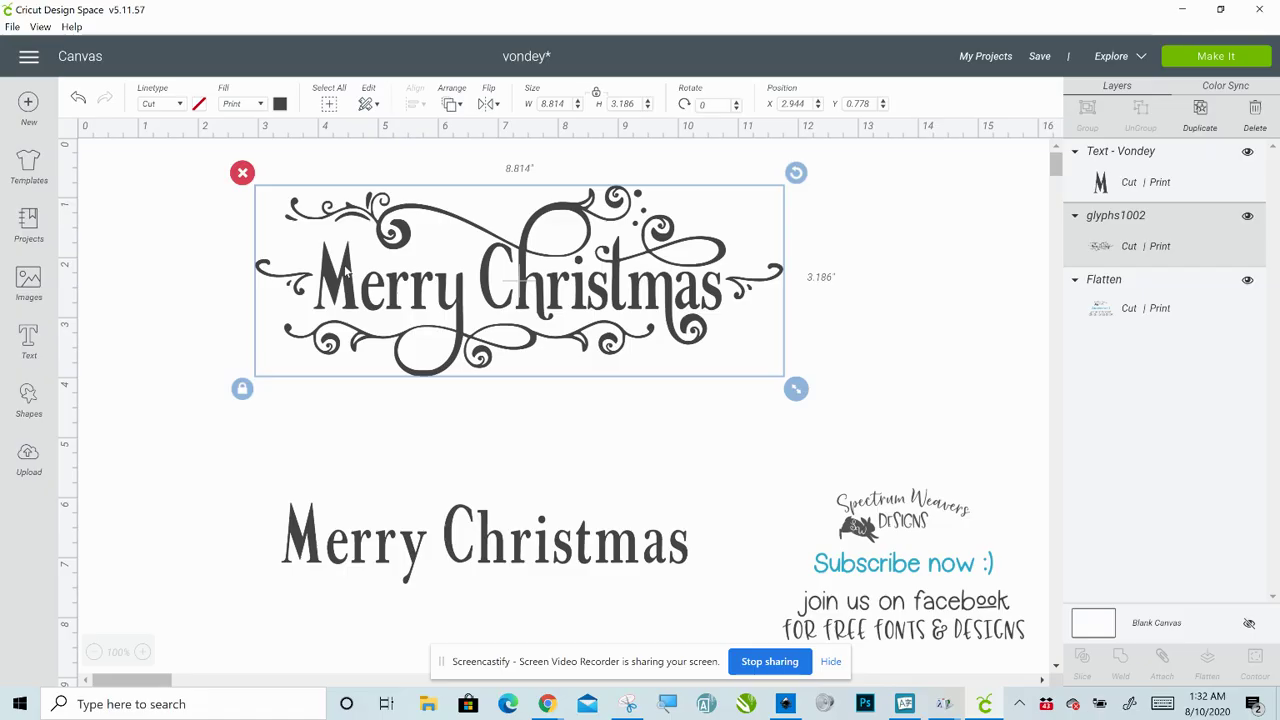
drag(346, 289, 304, 296)
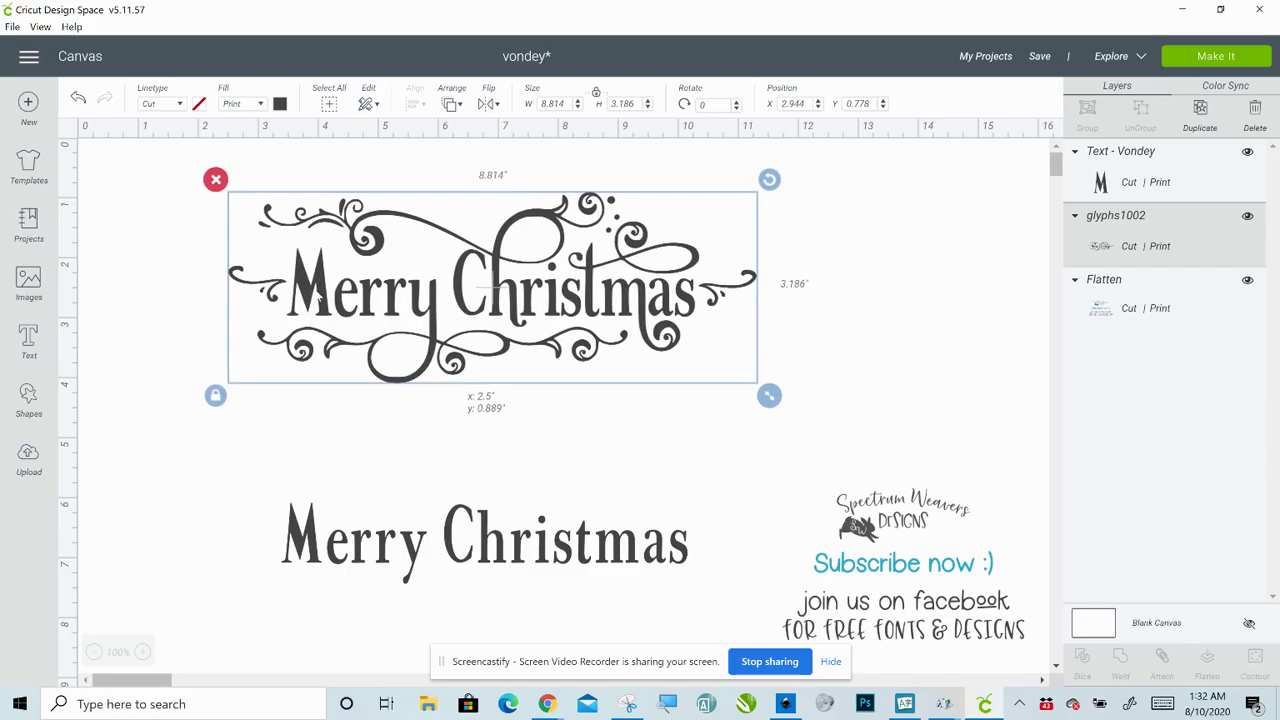
Enlarge the plain Merry Christmas text to about 8.8 inches wide and place it directly under the ornate version, near X 2.1, Y 4.7
click(412, 545)
drag(412, 545, 301, 437)
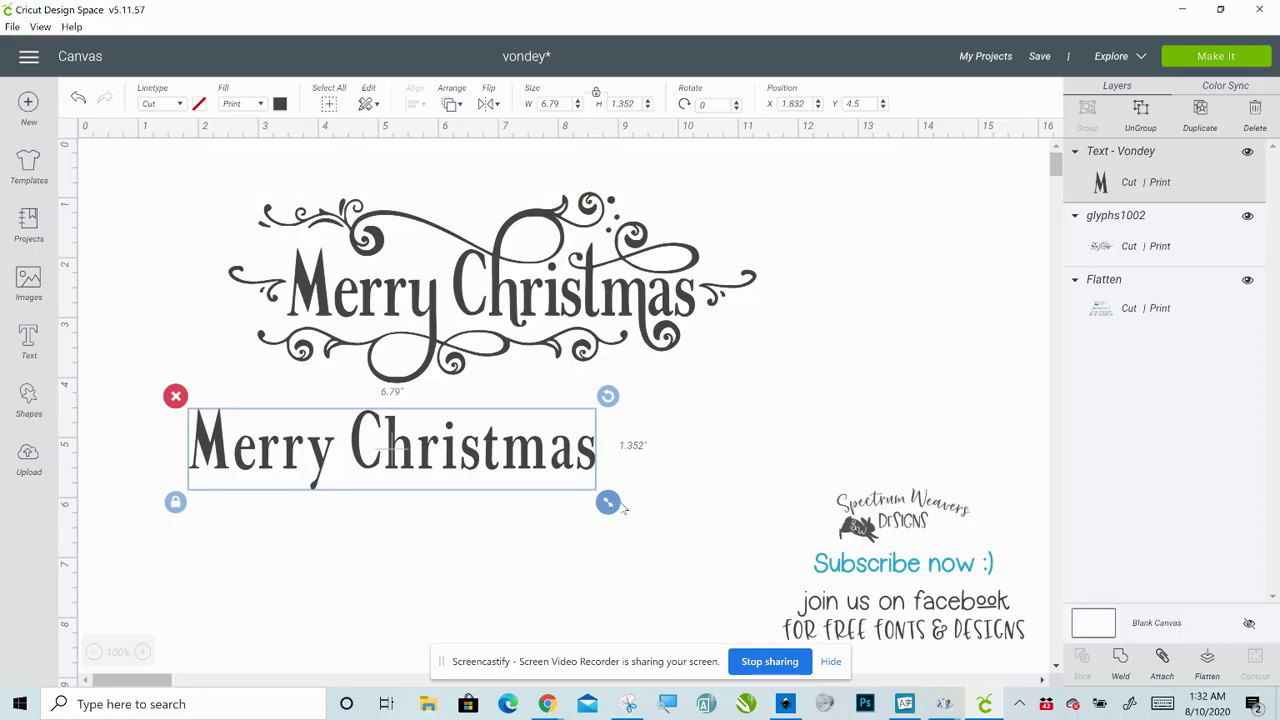
drag(608, 502, 726, 525)
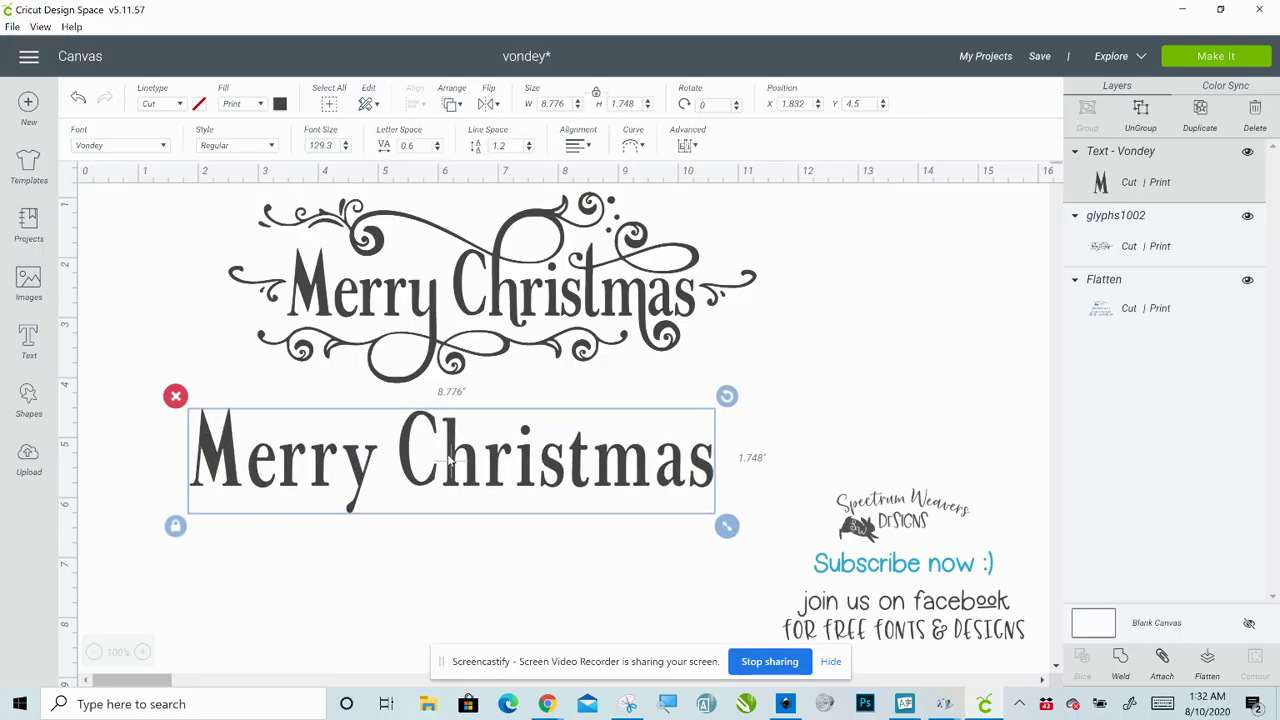
drag(450, 460, 468, 472)
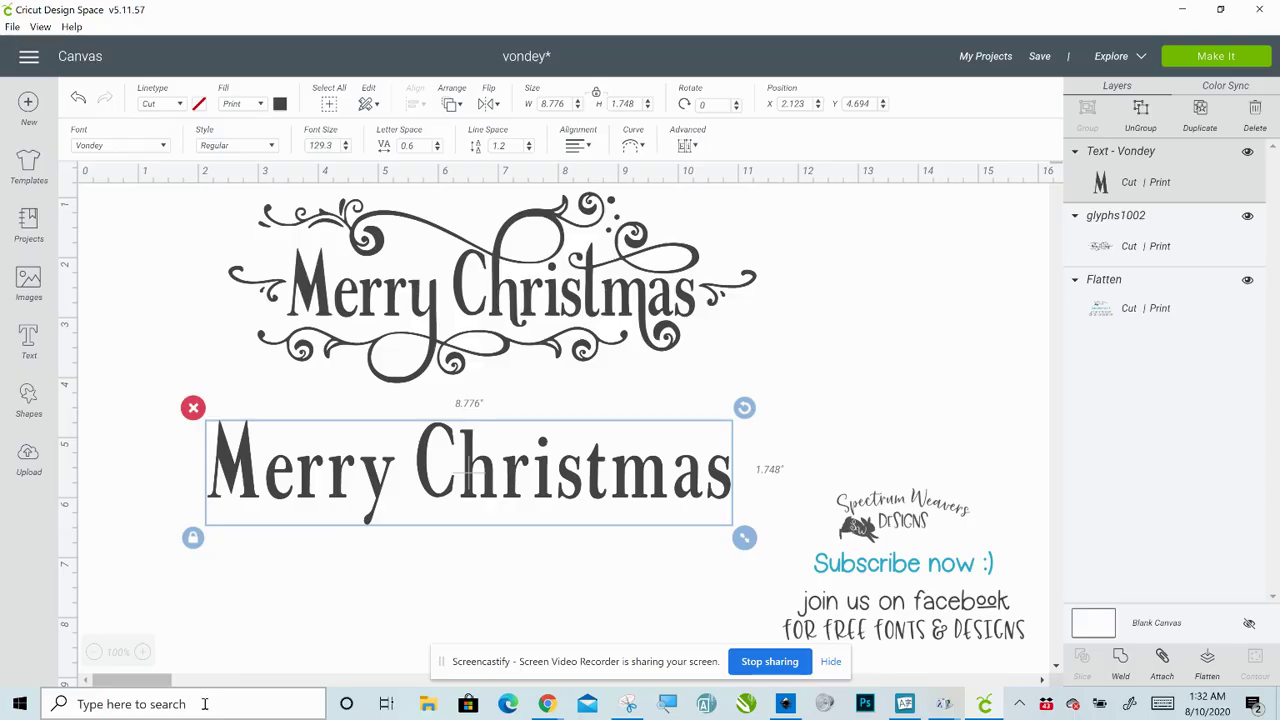
Find and open the Windows Character Map, and move its window toward the middle of the canvas
click(204, 704)
text(ch)
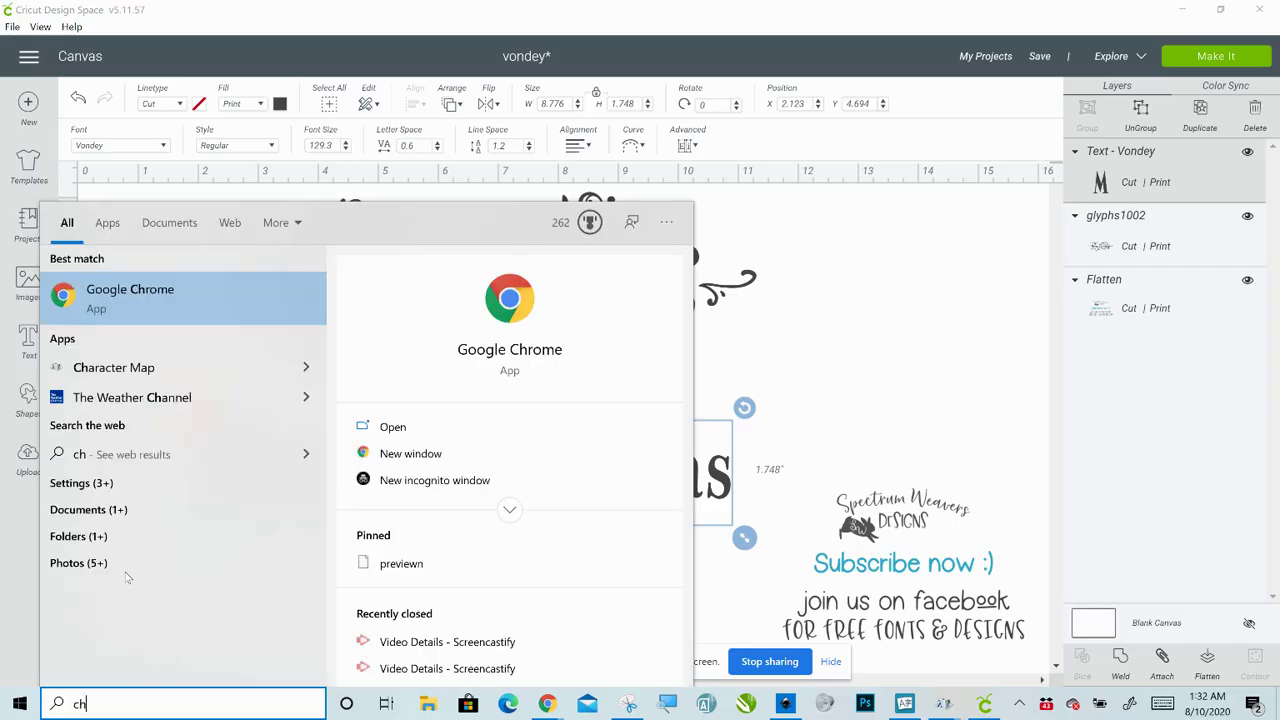
click(149, 369)
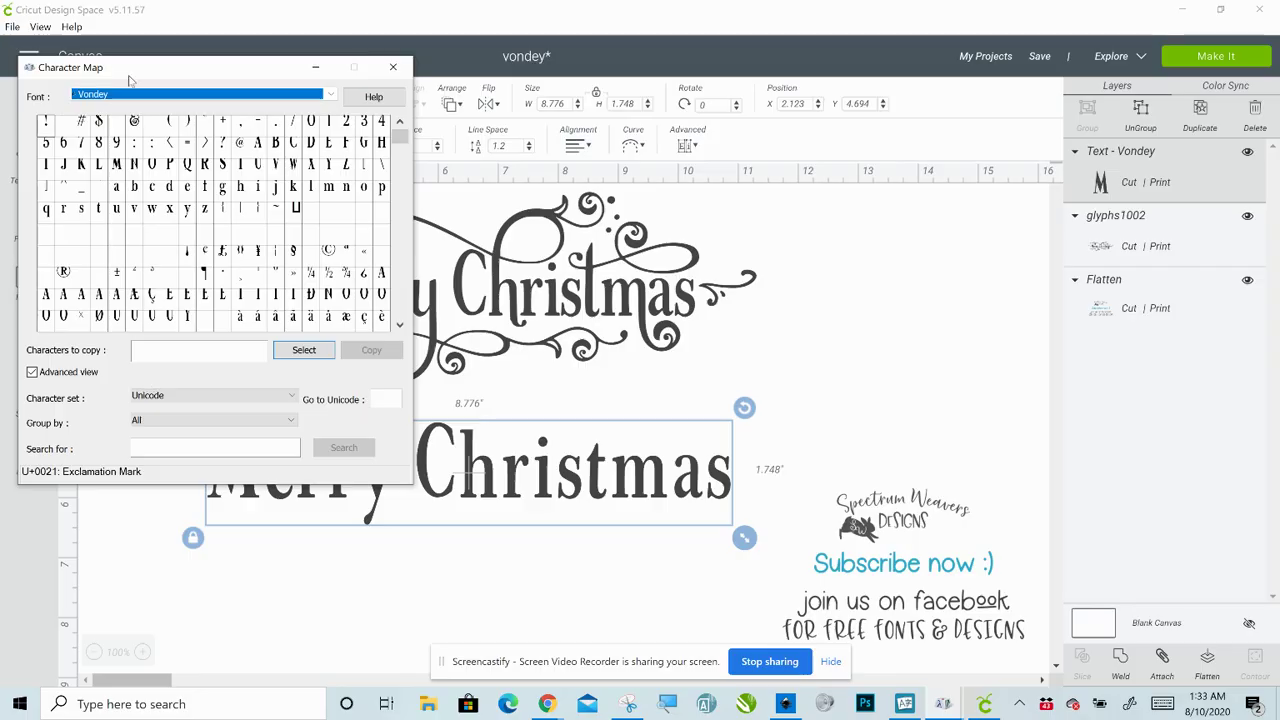
drag(111, 73, 527, 120)
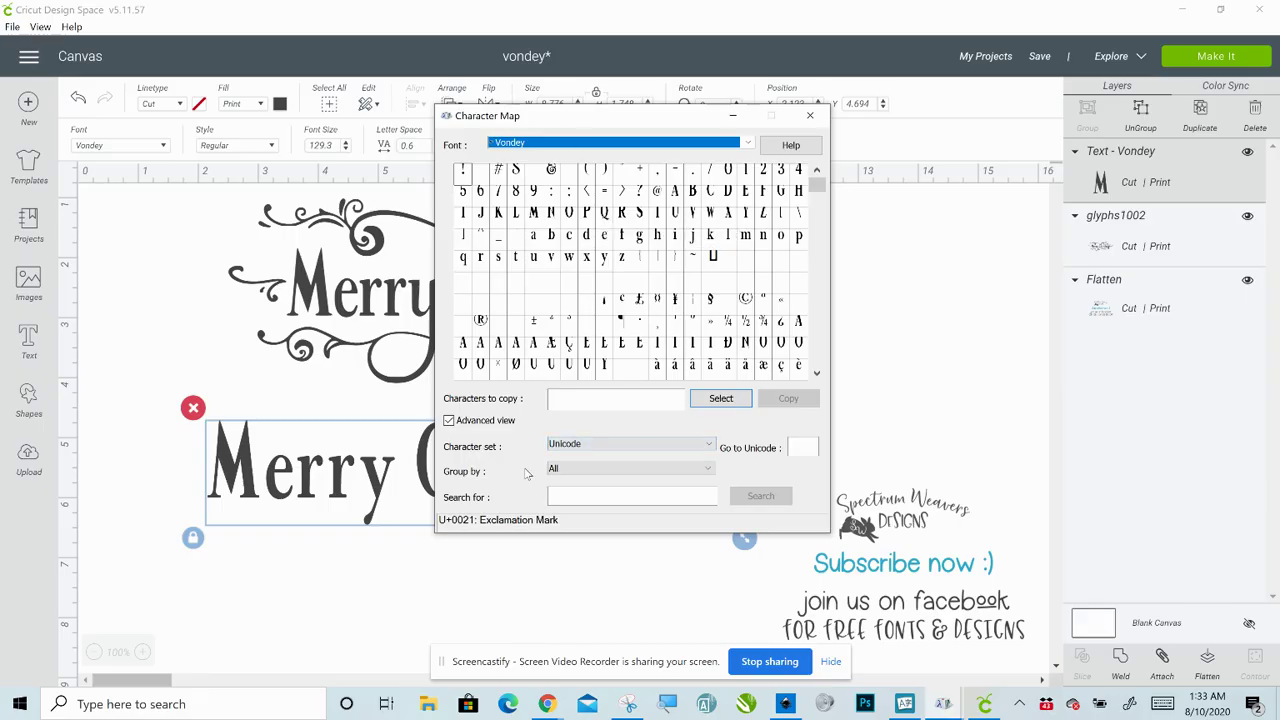
Group the Vondey characters by Unicode Subrange, filter to Private Use Characters, and move Character Map clear of the subrange list before closing the list
click(619, 469)
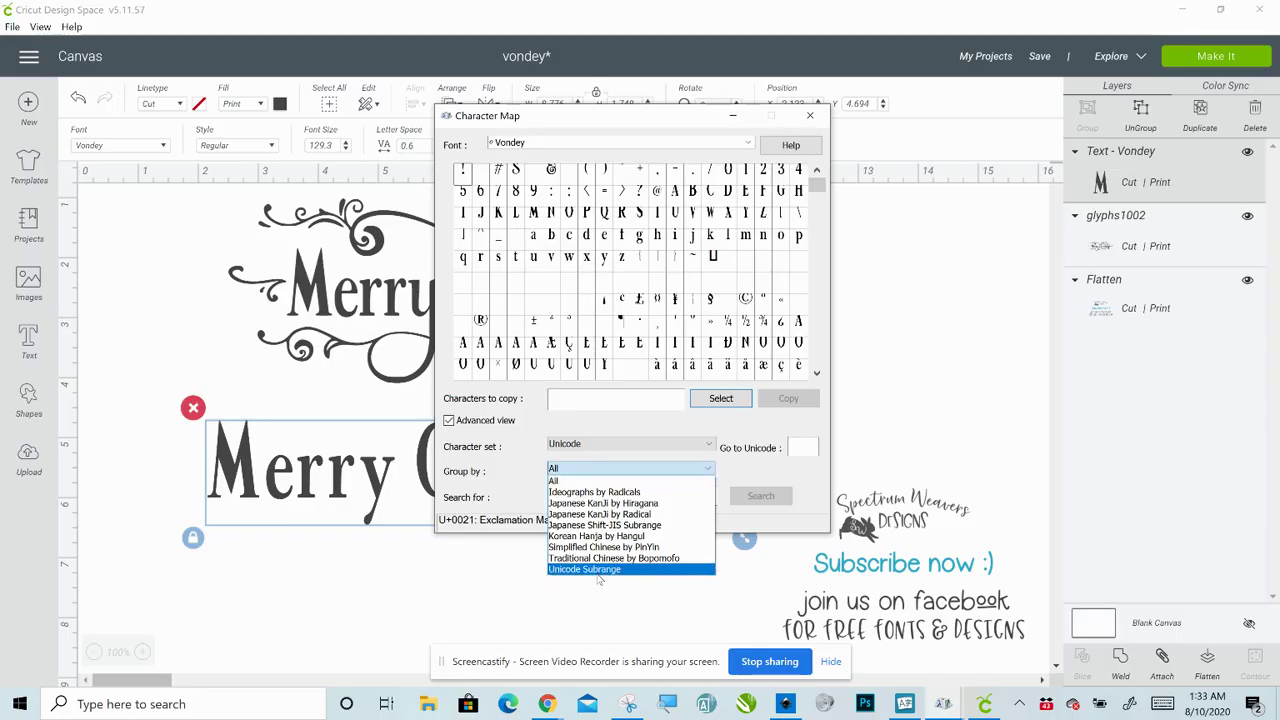
click(593, 570)
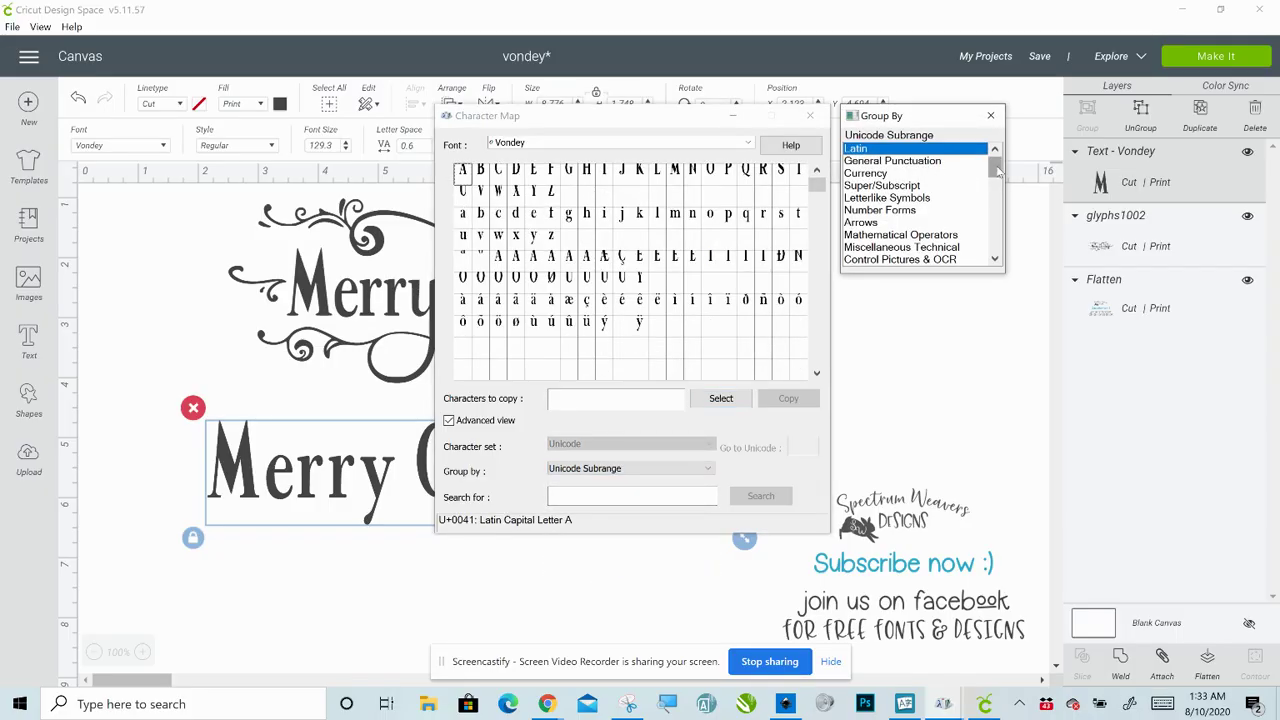
drag(995, 170, 998, 248)
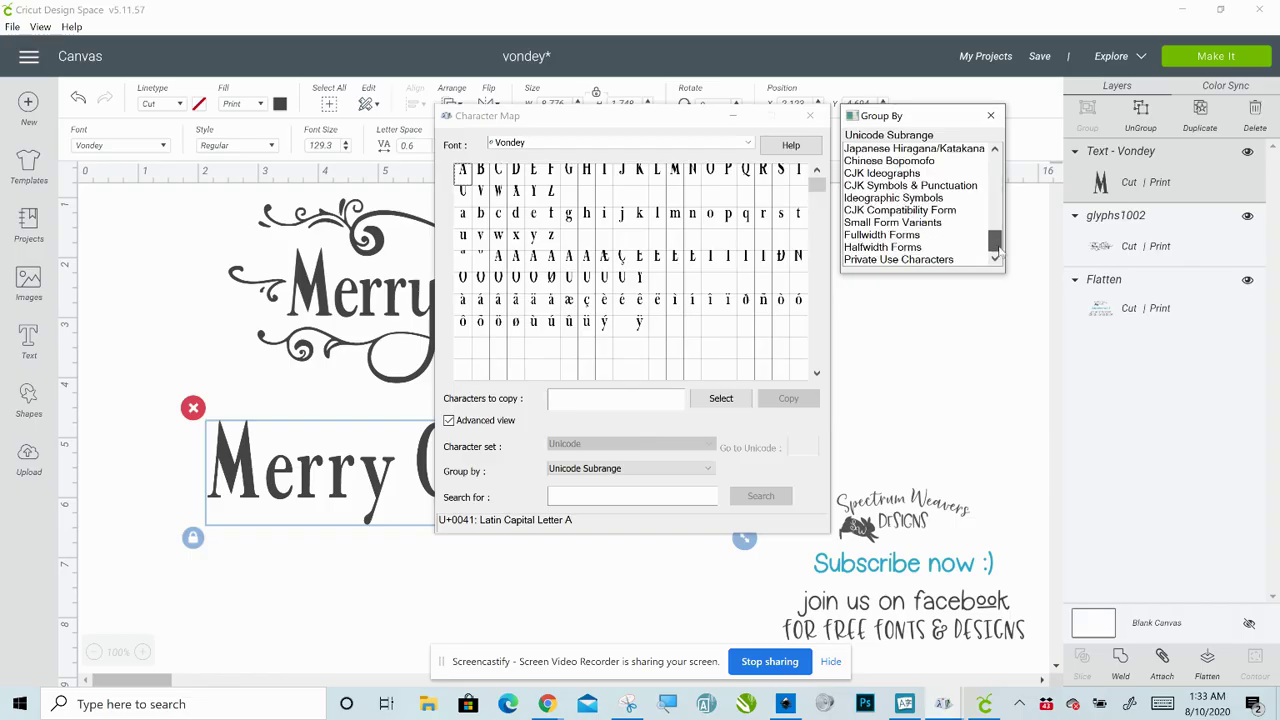
click(946, 260)
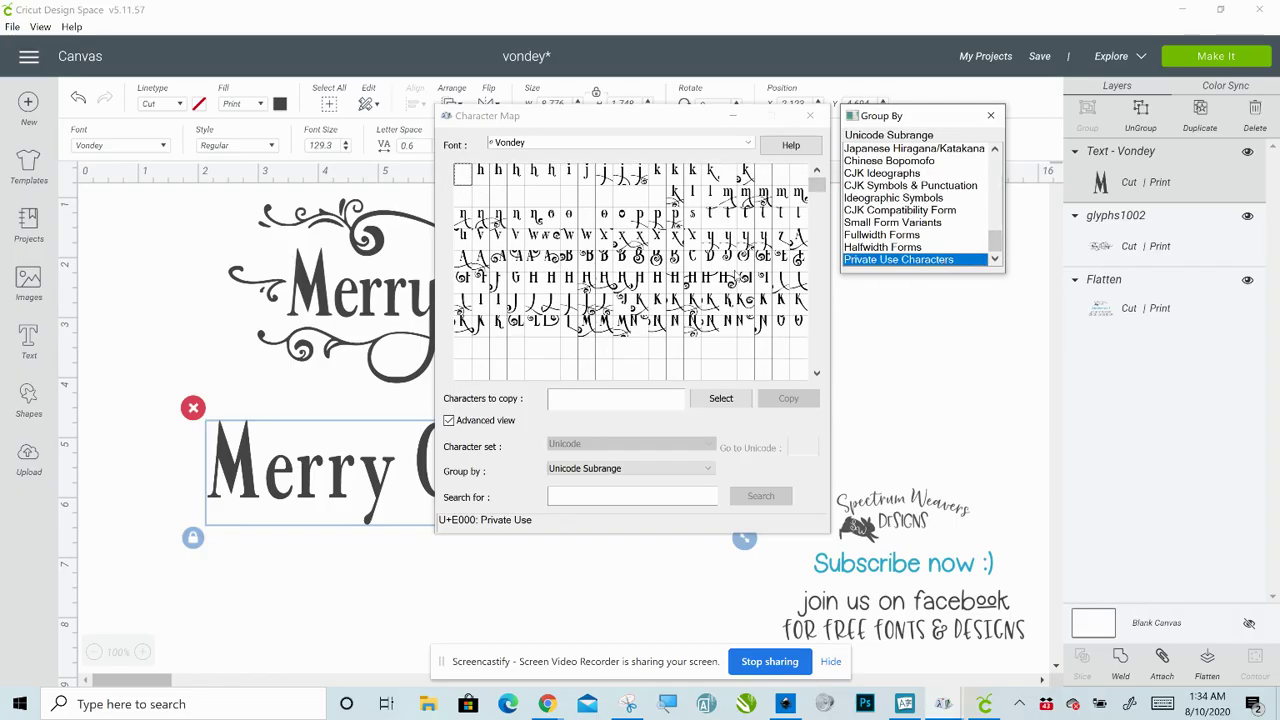
drag(569, 126, 820, 175)
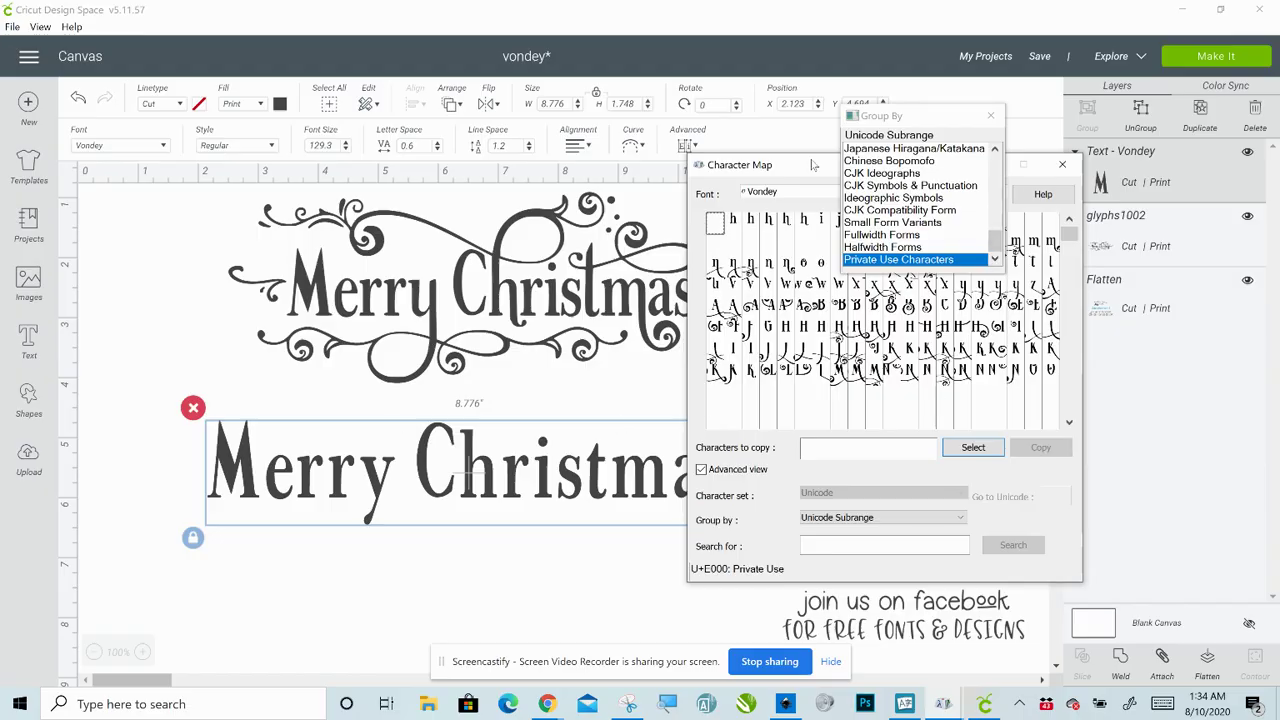
drag(813, 165, 799, 244)
click(990, 116)
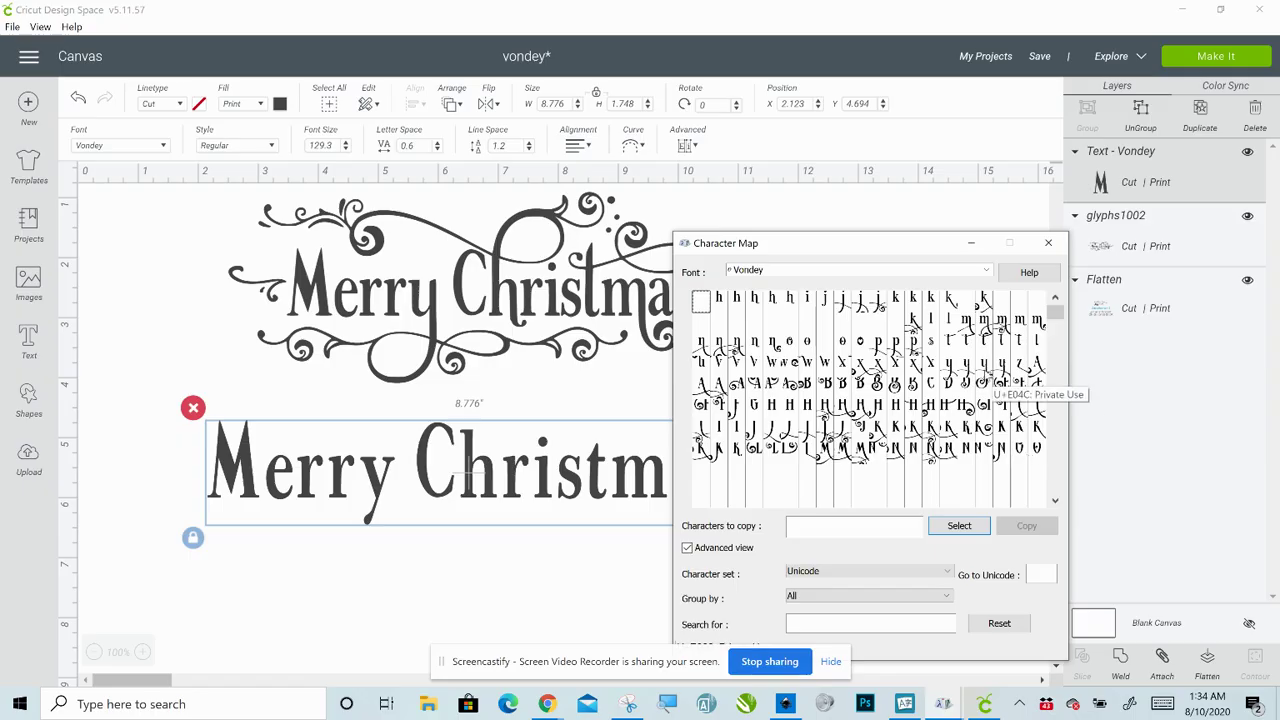
Copy the looped y glyph with a curled tail and replace the y of Merry in the plain text with it
click(985, 365)
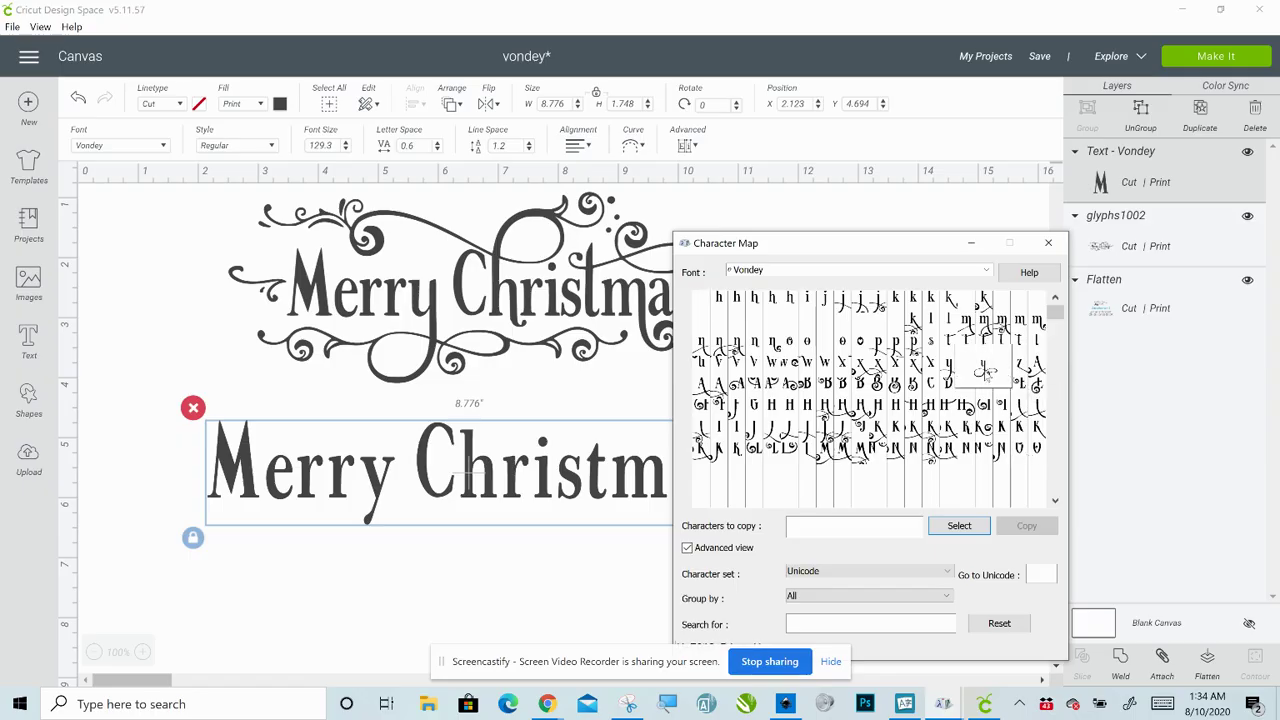
click(959, 526)
click(1027, 526)
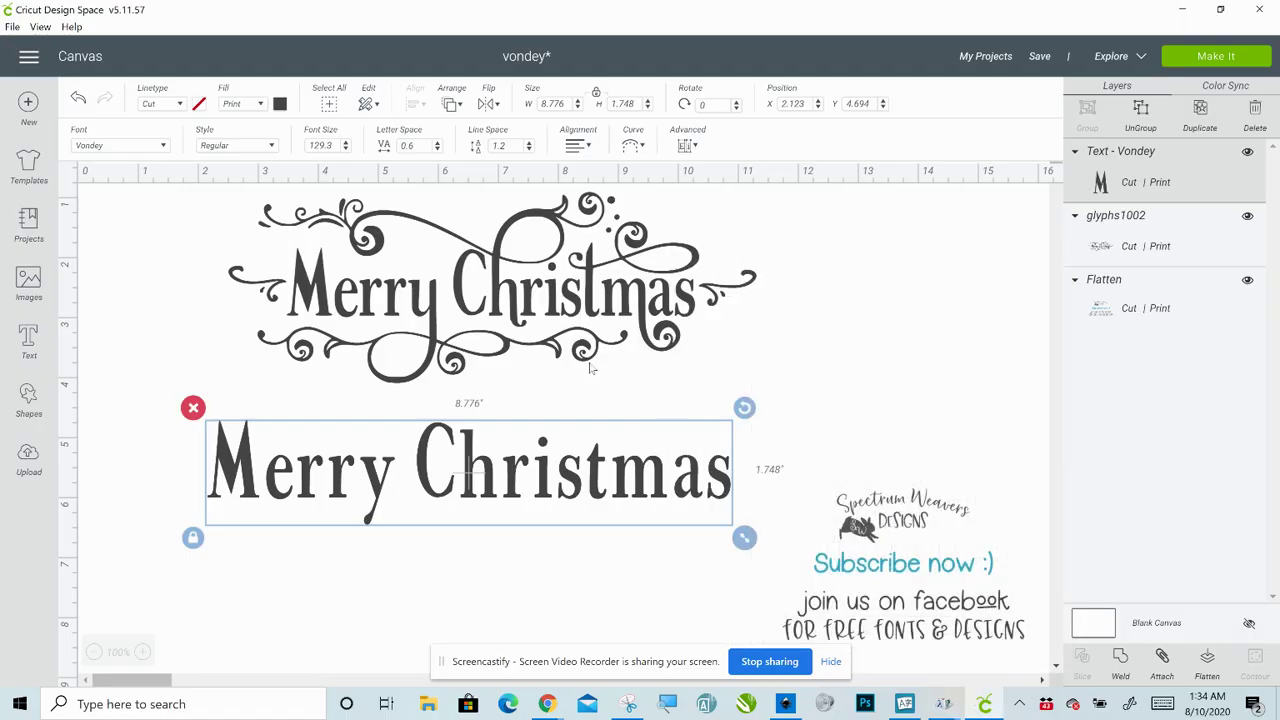
double_click(375, 480)
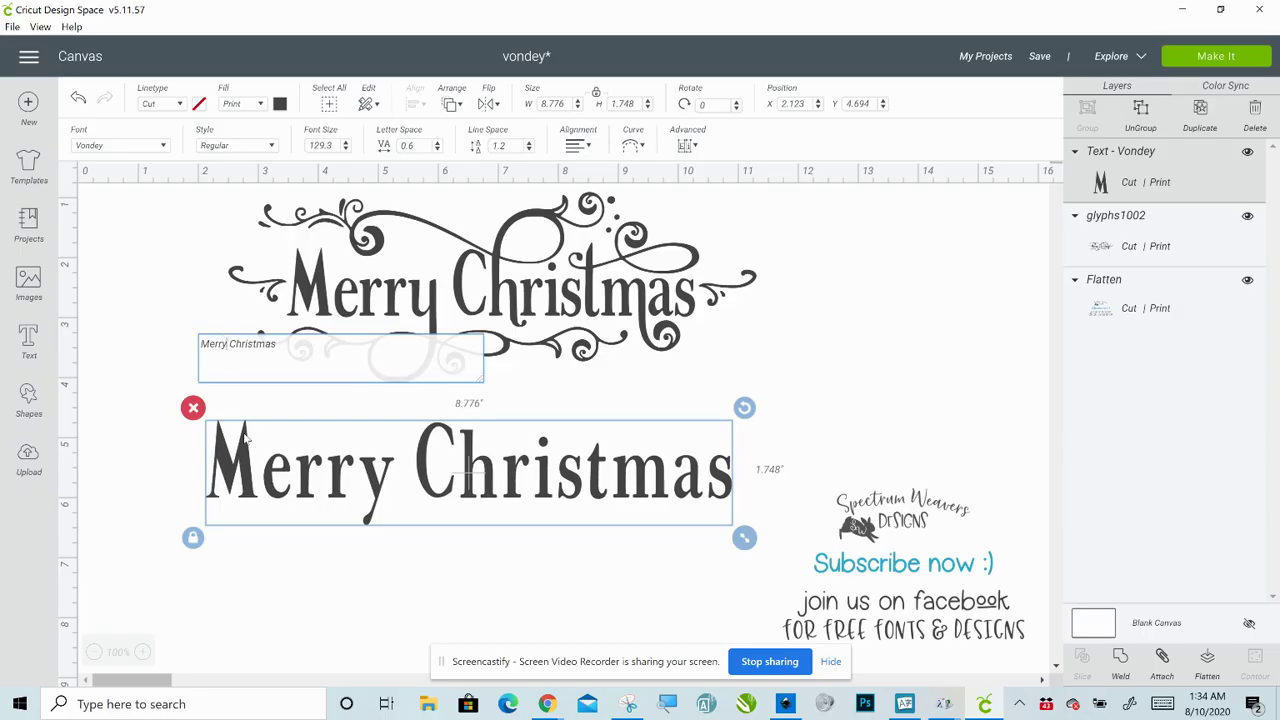
key(ctrl+v)
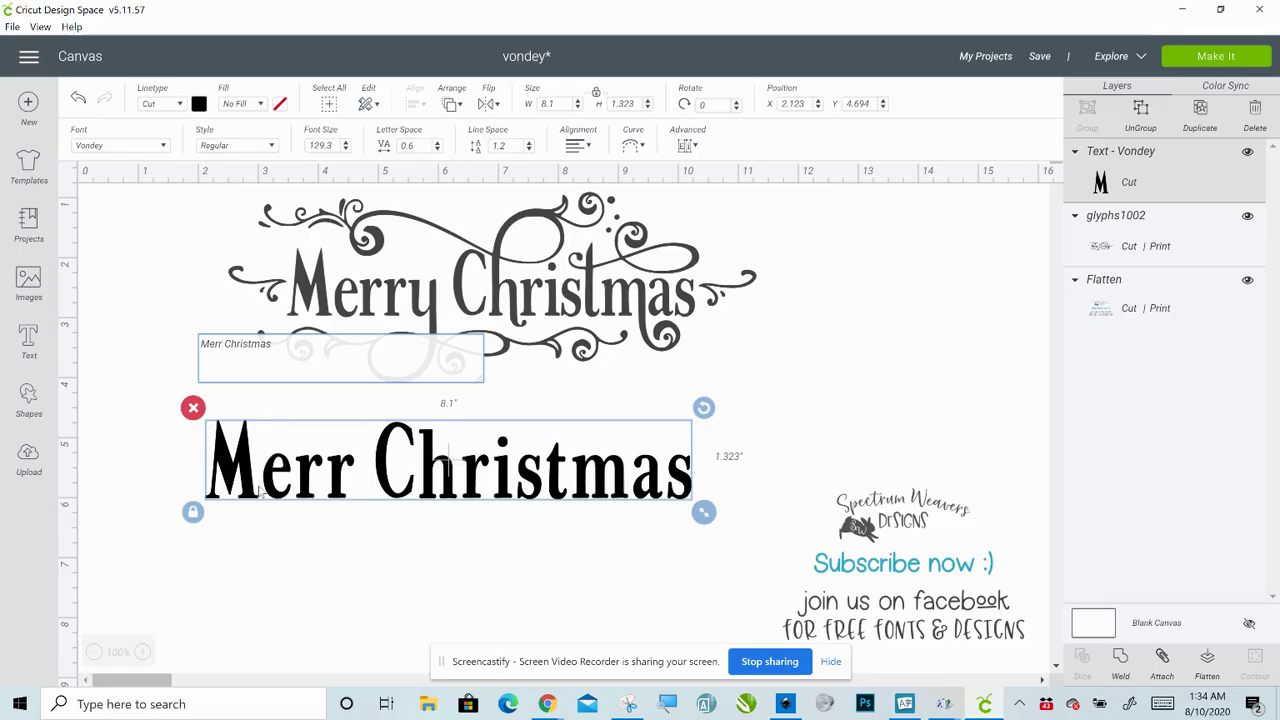
key(ctrl+v)
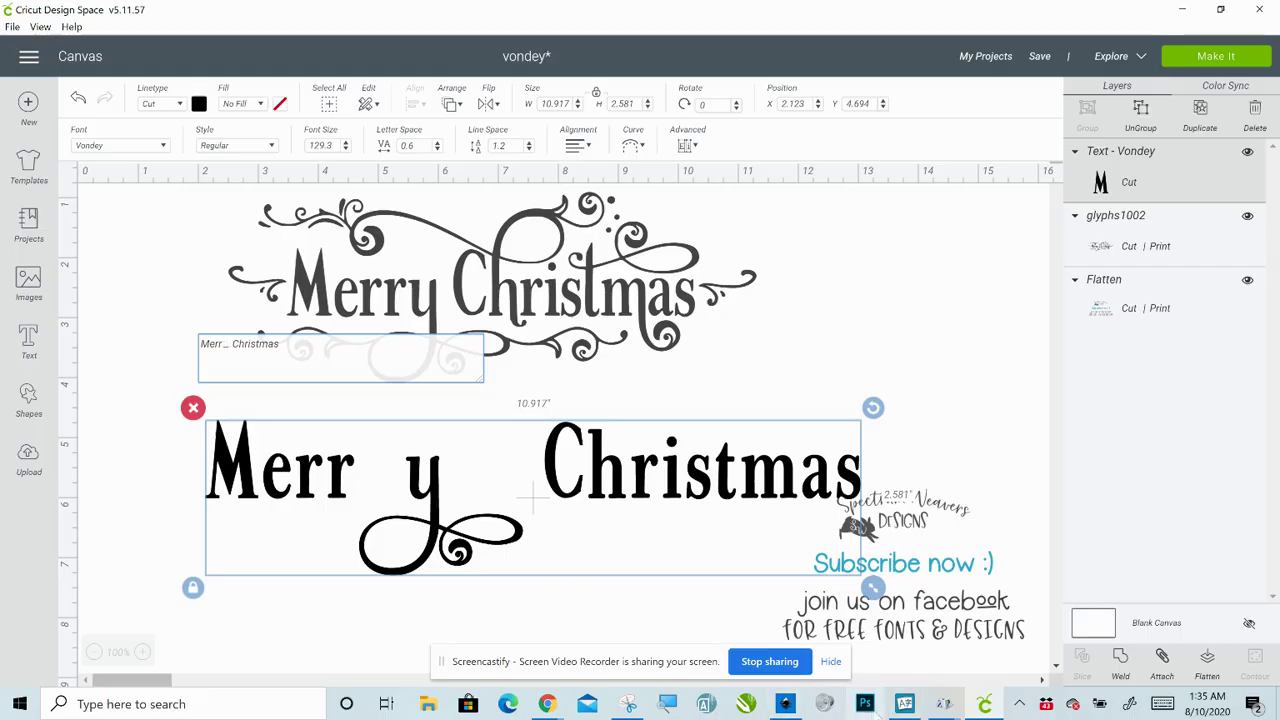
Switch to UI Character Map and browse the Vondey font's alternate glyphs, moving the window up over the canvas
mouse_move(905, 705)
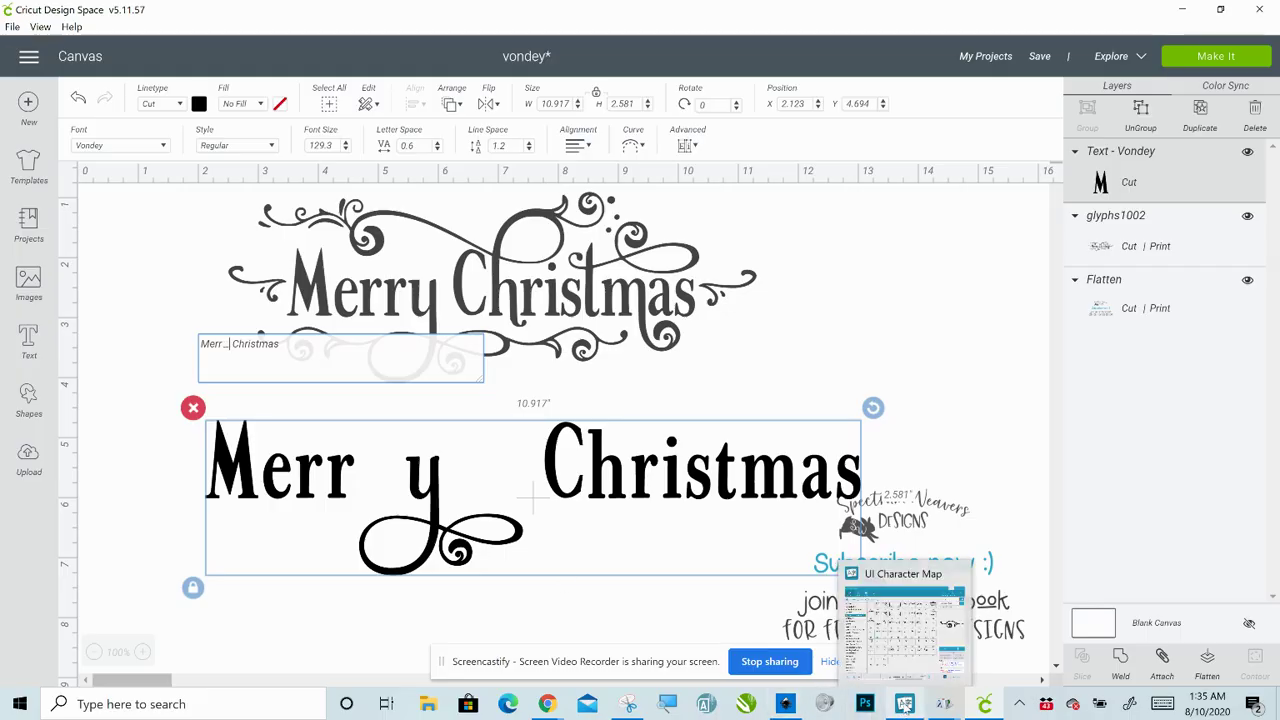
click(905, 705)
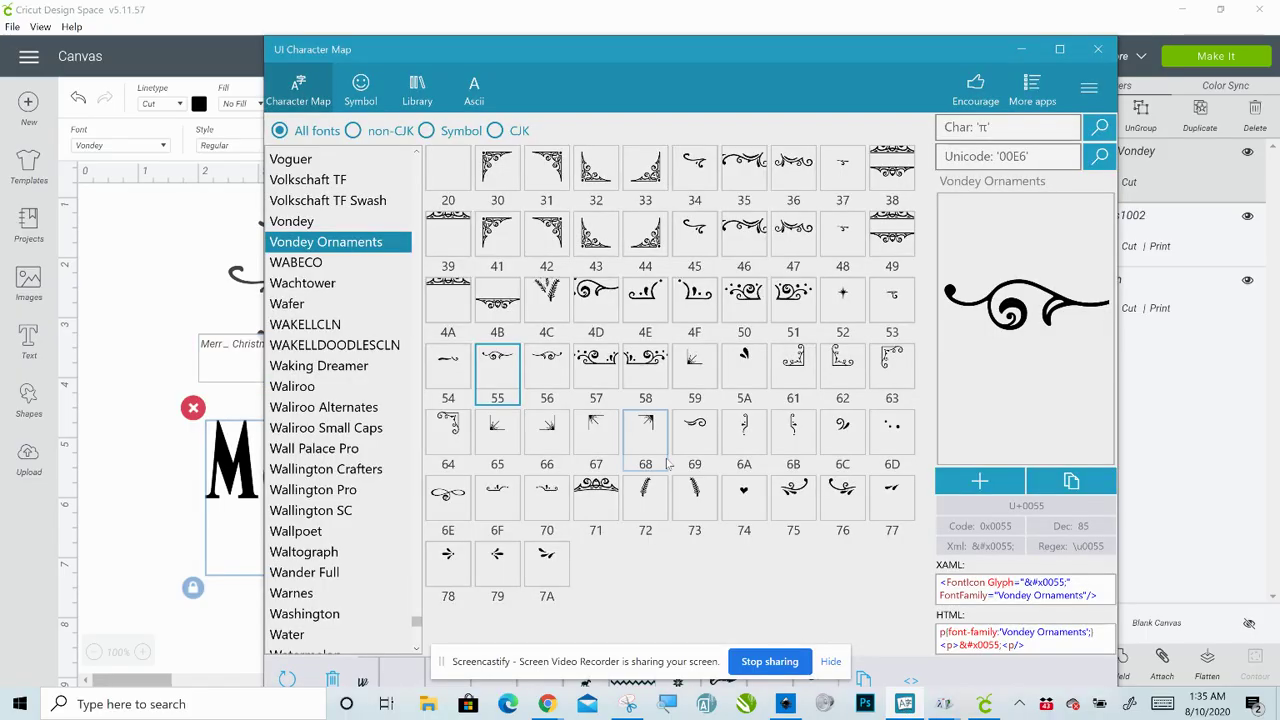
click(290, 221)
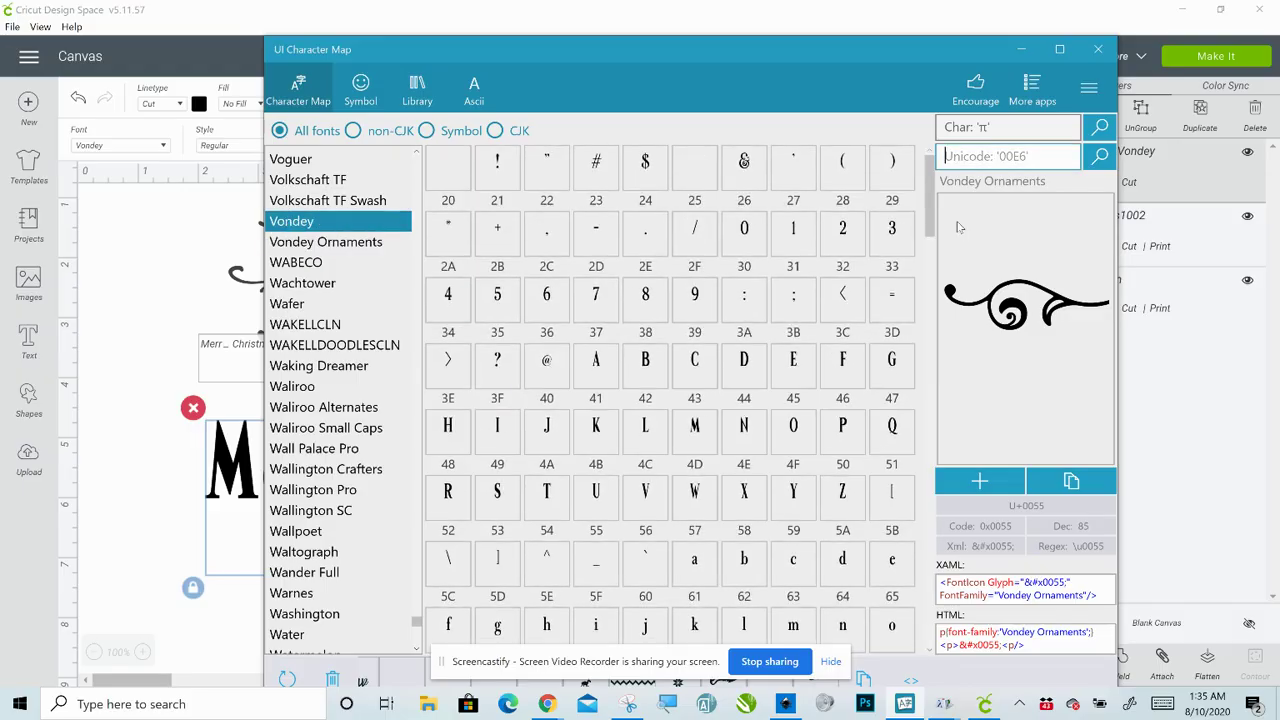
drag(930, 200, 971, 430)
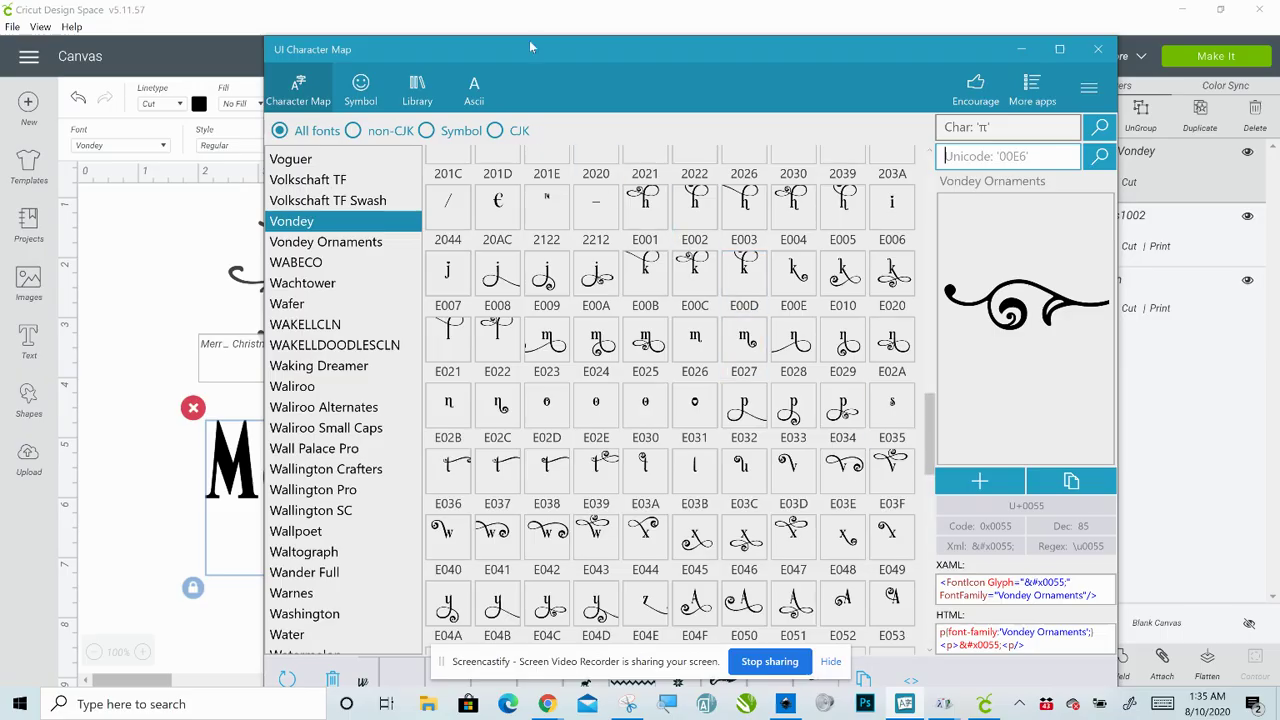
drag(480, 45, 427, 19)
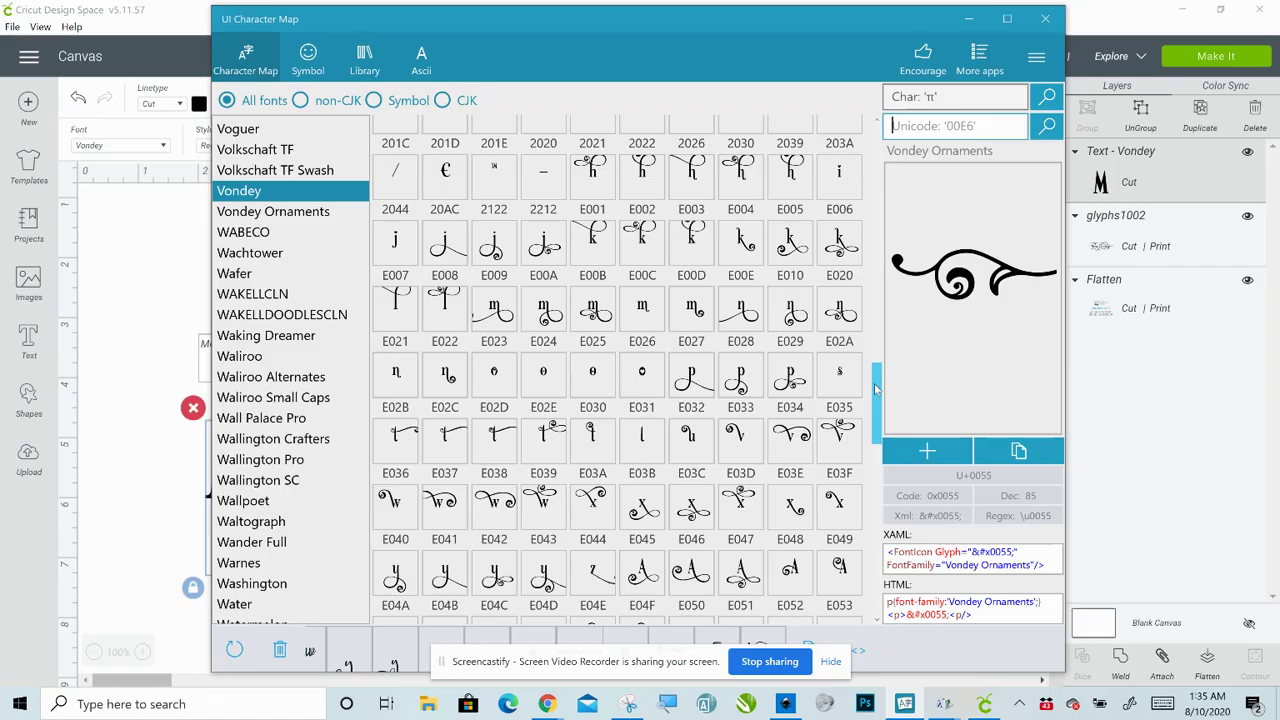
Copy the swash h glyph E003 and replace the h of Christmas in the plain design text with it
drag(877, 388, 877, 370)
click(691, 285)
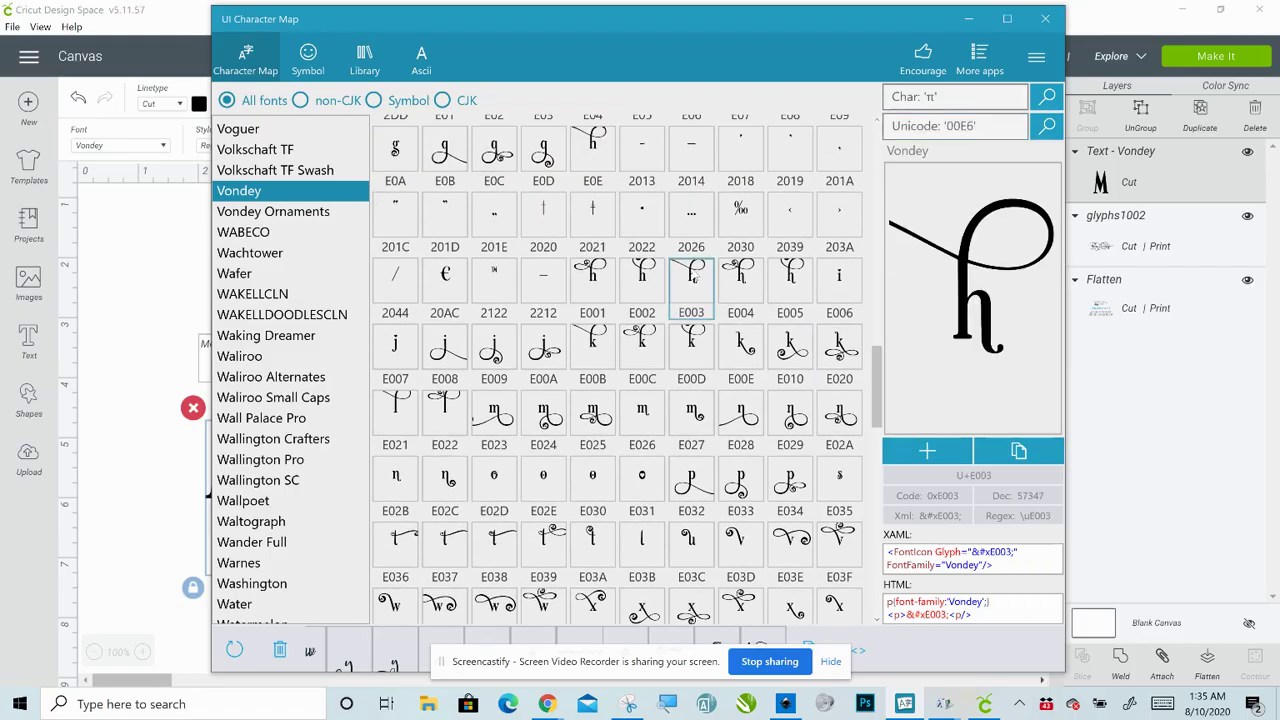
click(938, 458)
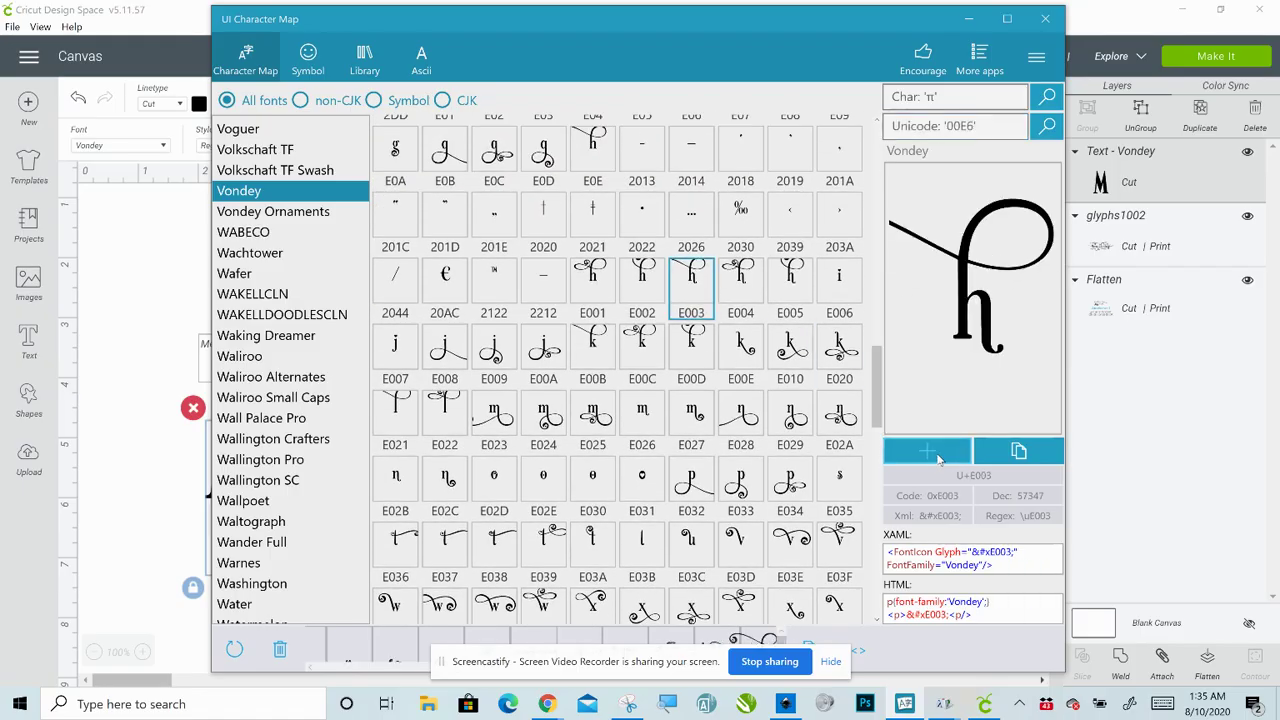
click(1020, 454)
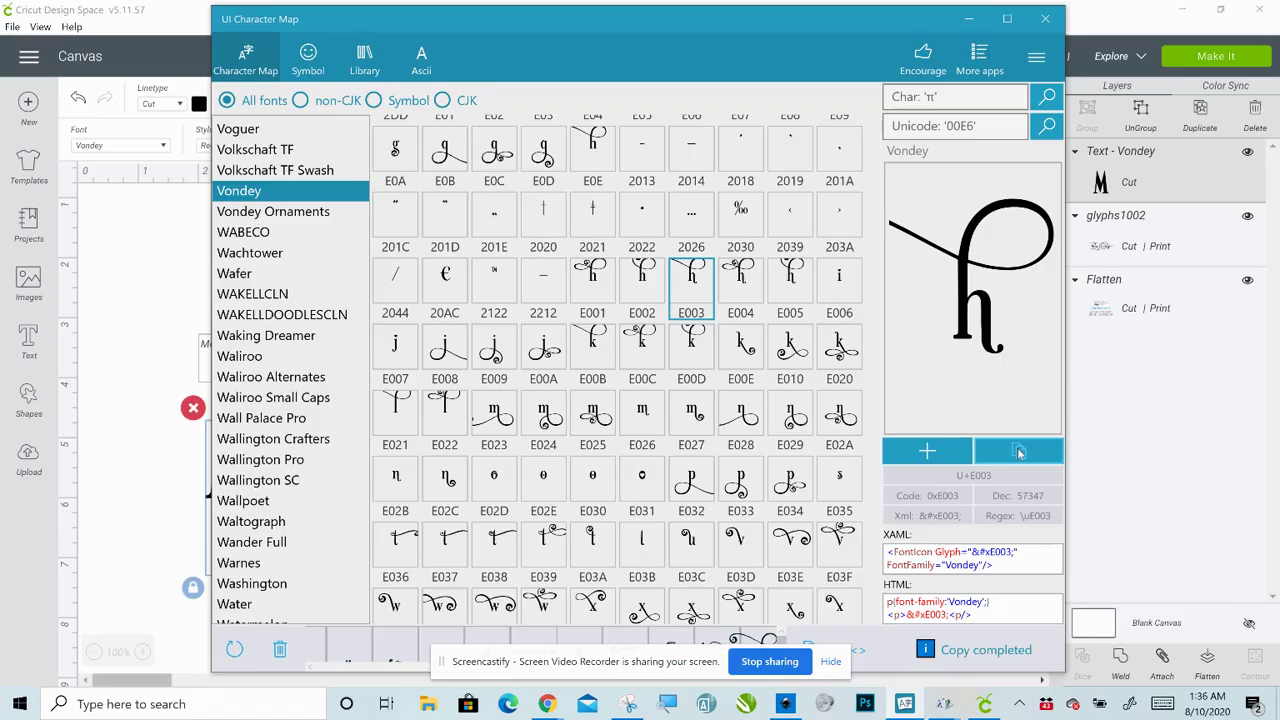
click(969, 20)
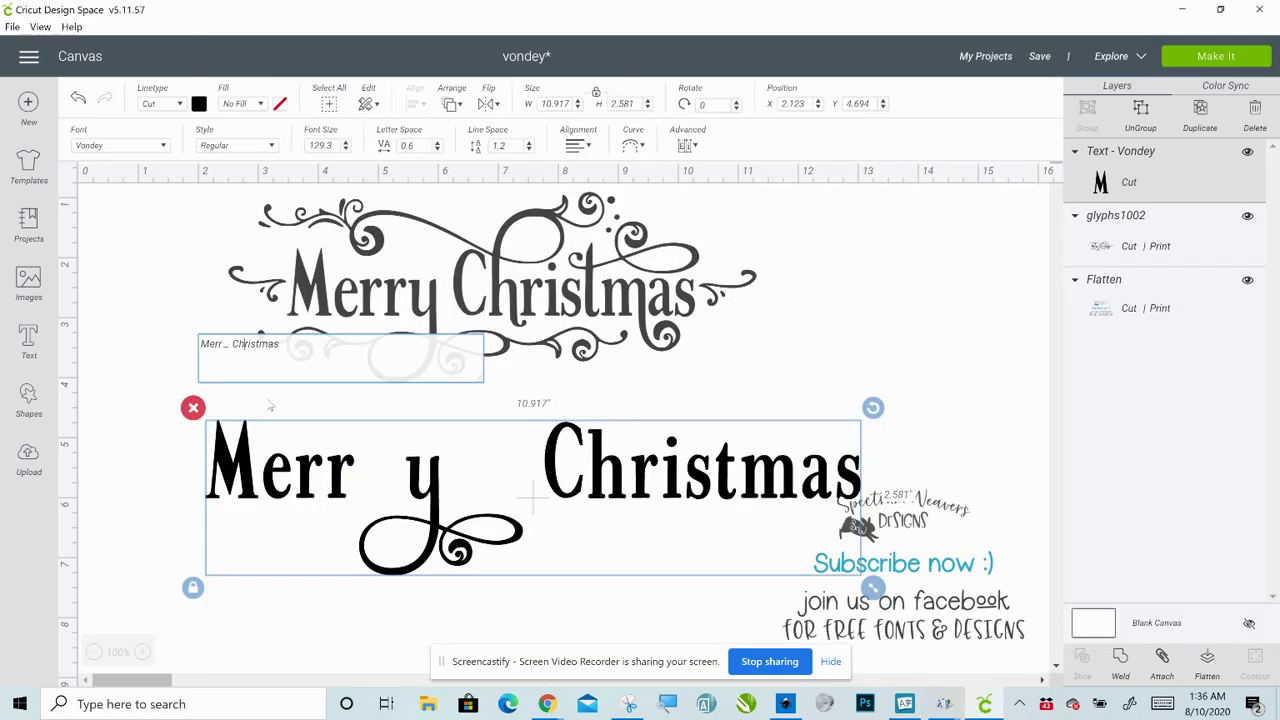
key(BackSpace)
key(ctrl+v)
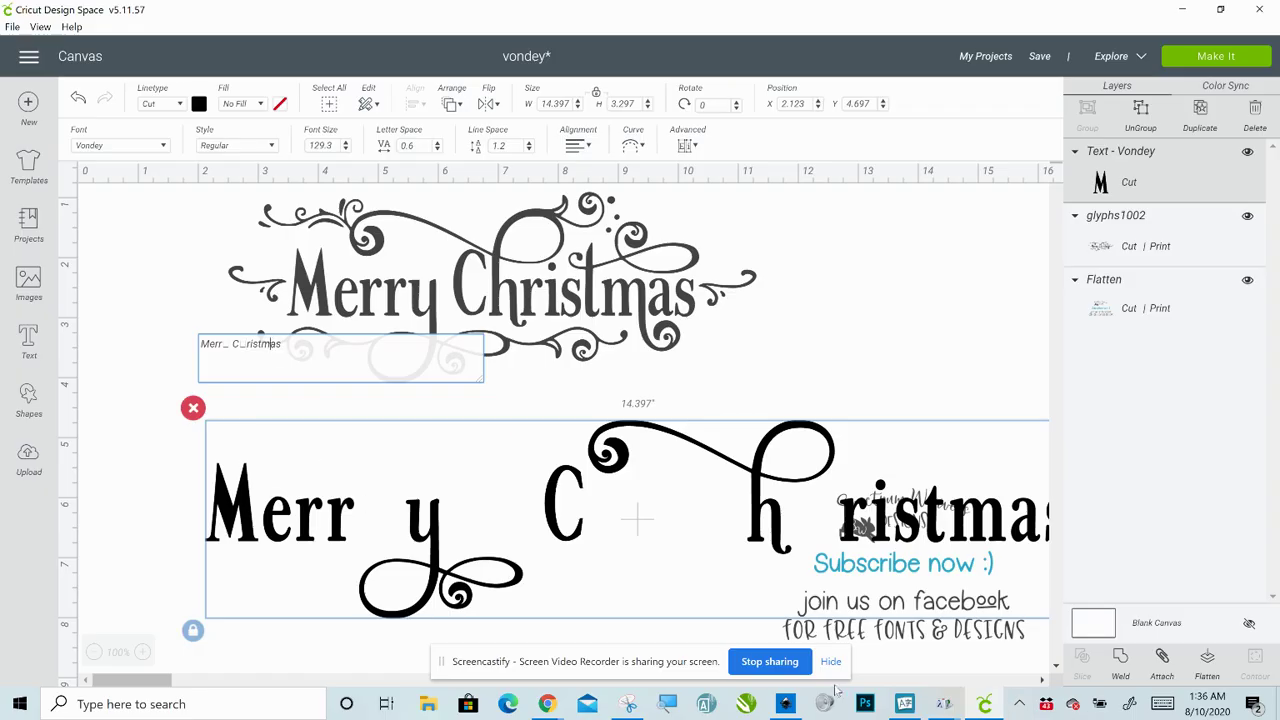
Copy the curled m glyph E027 from UI Character Map and replace the m of Christmas in the plain text with it
click(904, 704)
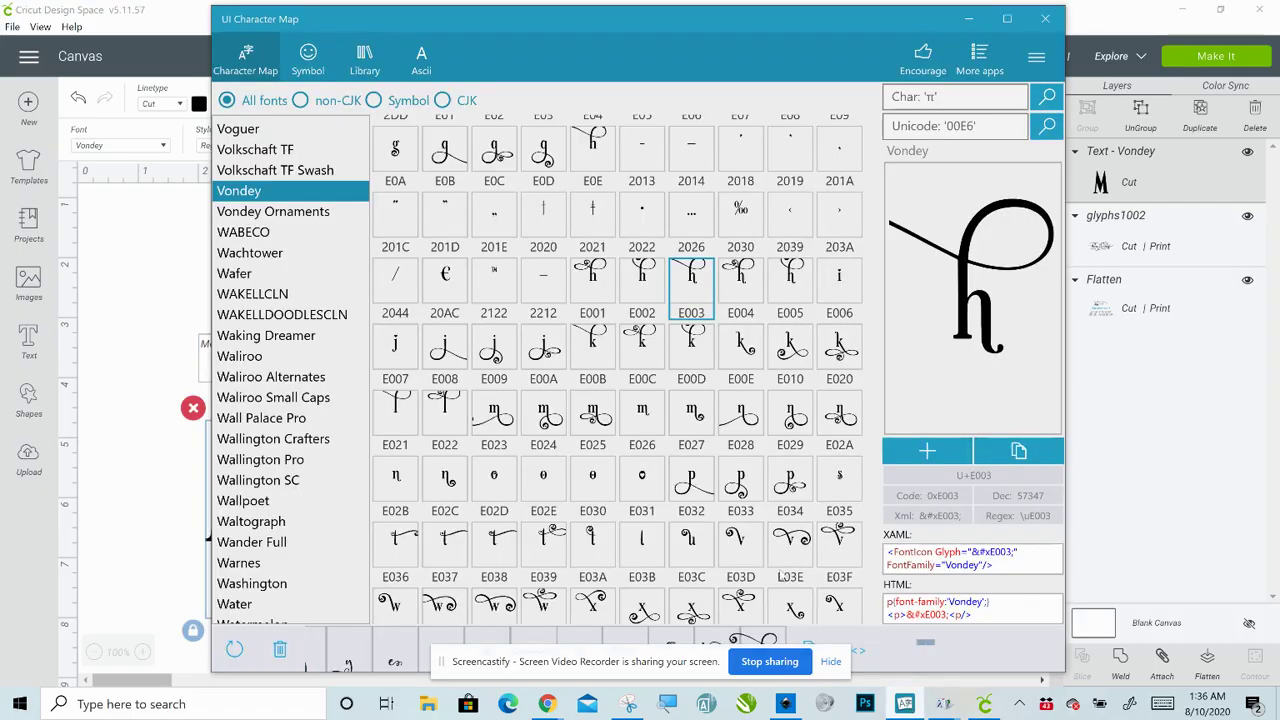
click(692, 415)
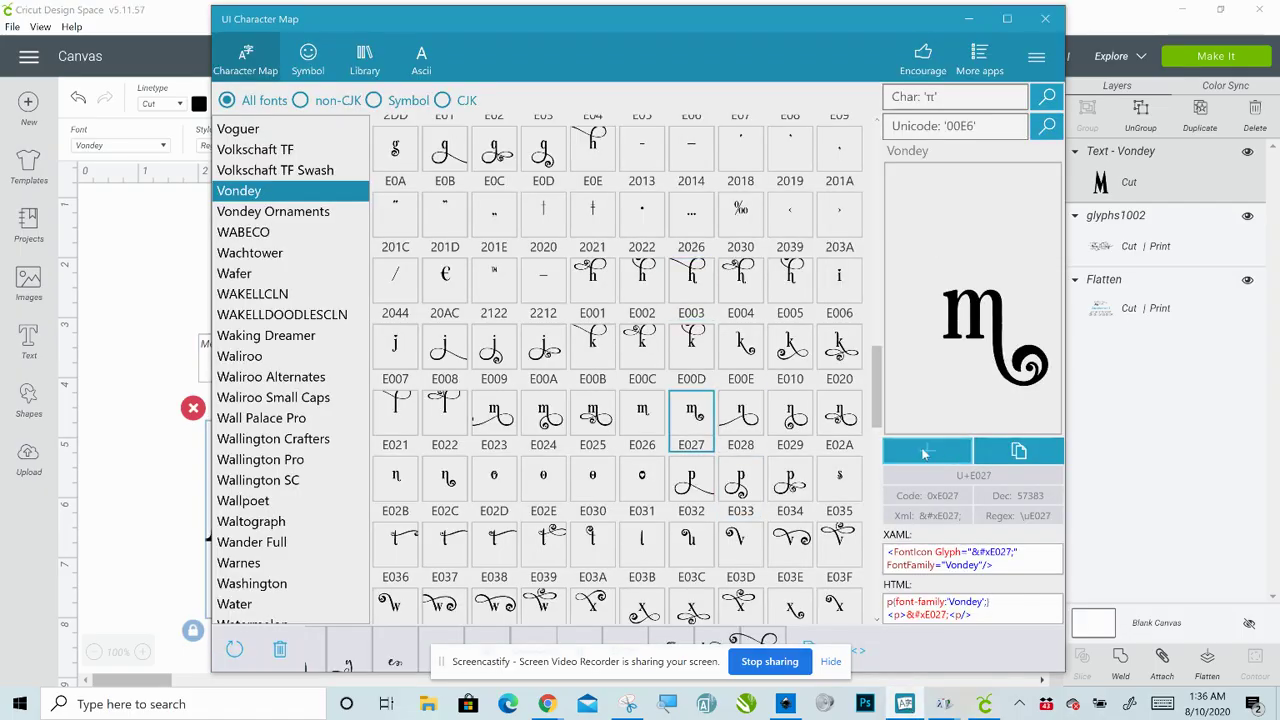
click(1019, 453)
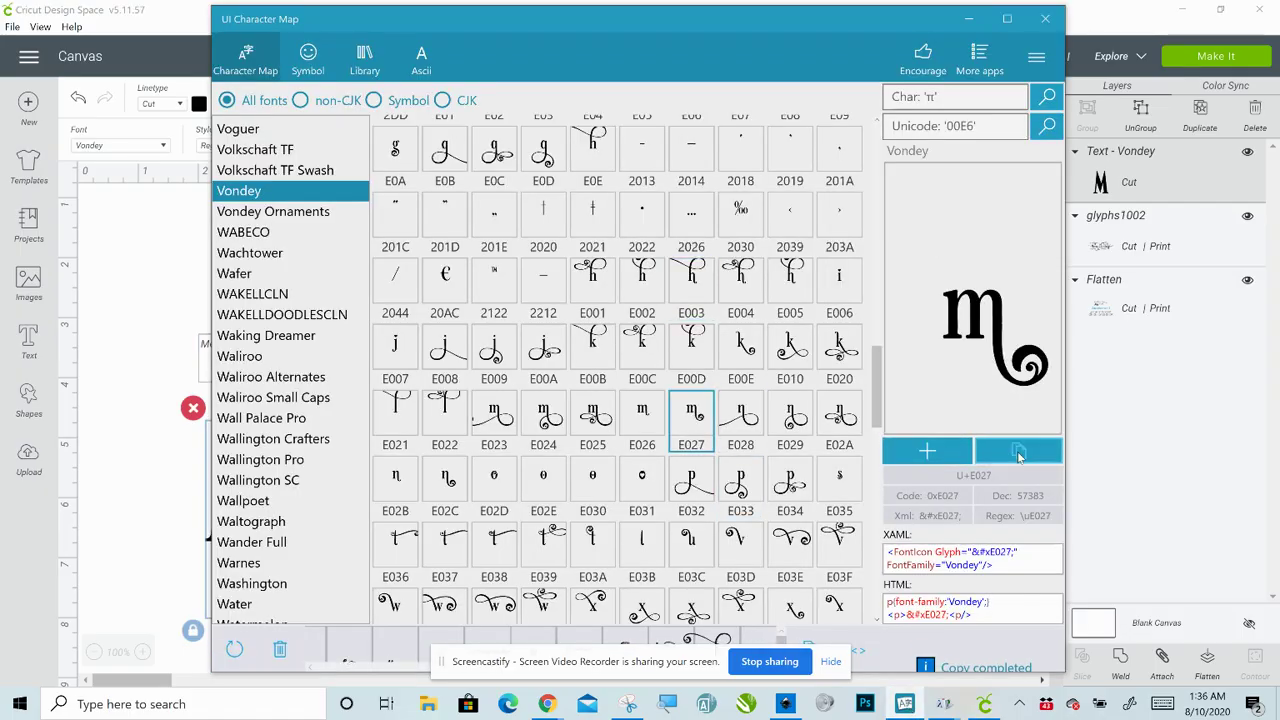
click(968, 18)
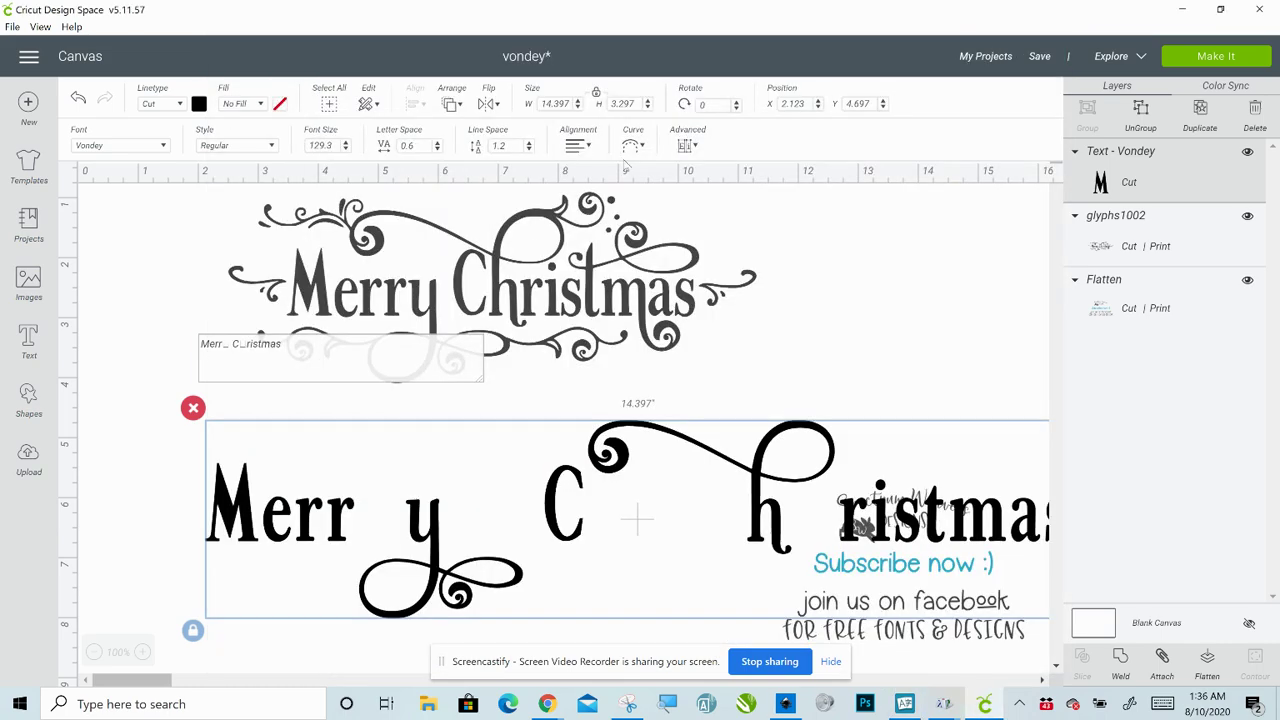
click(273, 343)
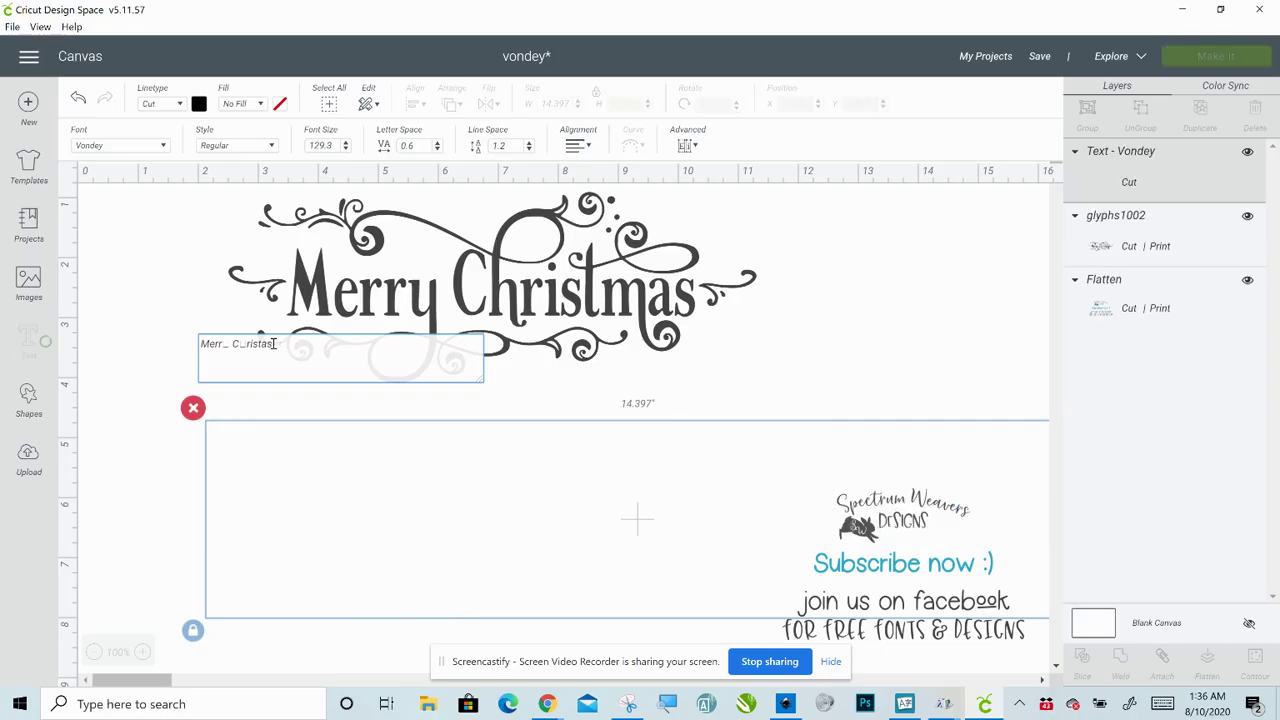
key(BackSpace)
key(ctrl+v)
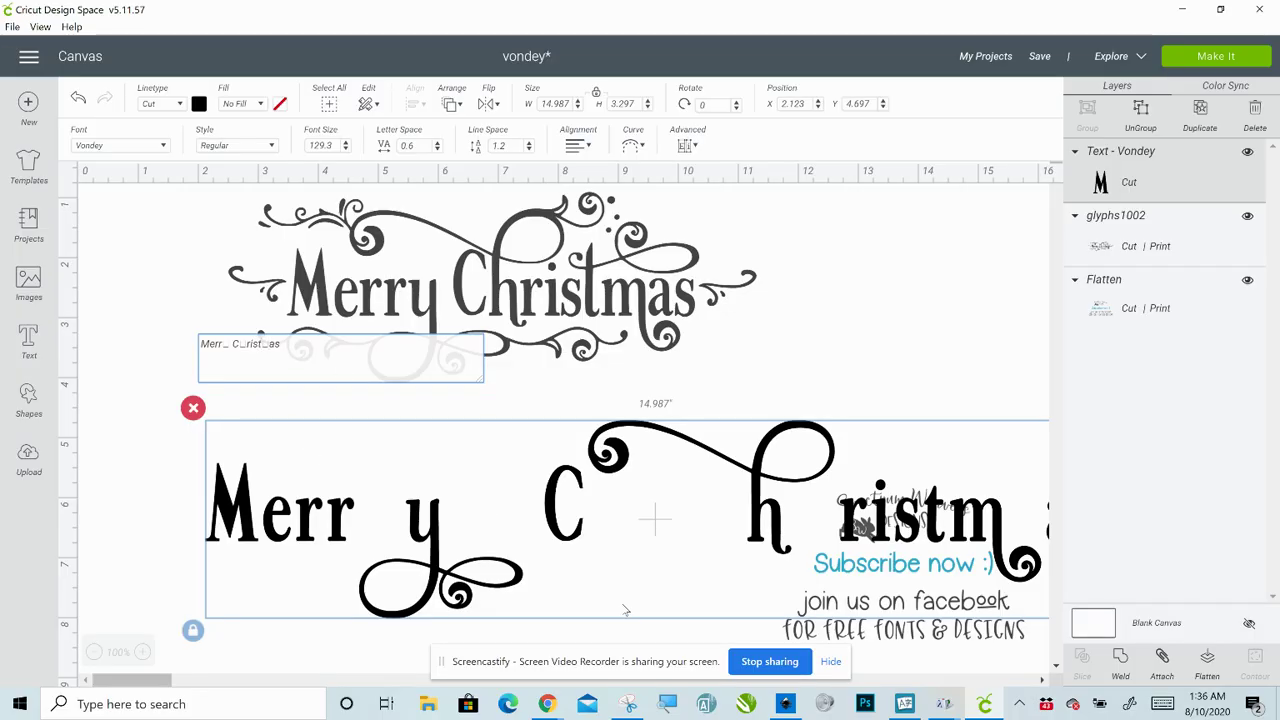
Replace the t of Christmas in the plain text with the swash t glyph E039 copied from UI Character Map
key(BackSpace)
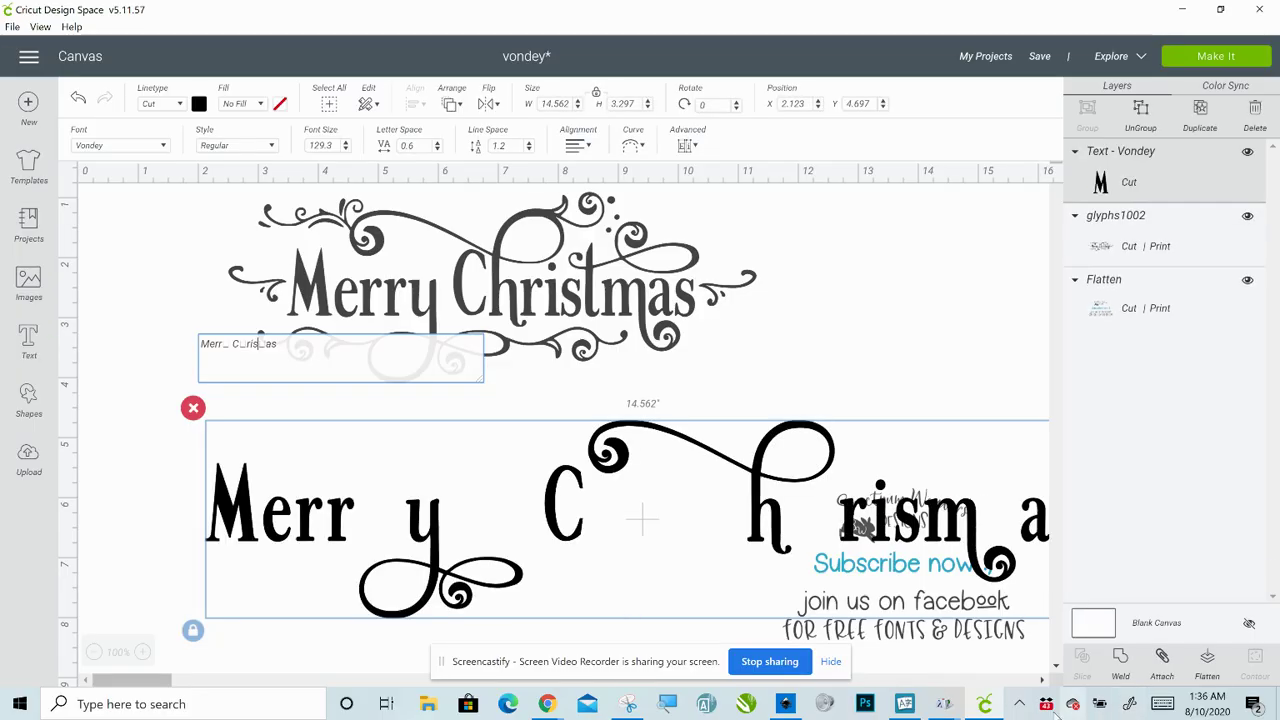
click(904, 704)
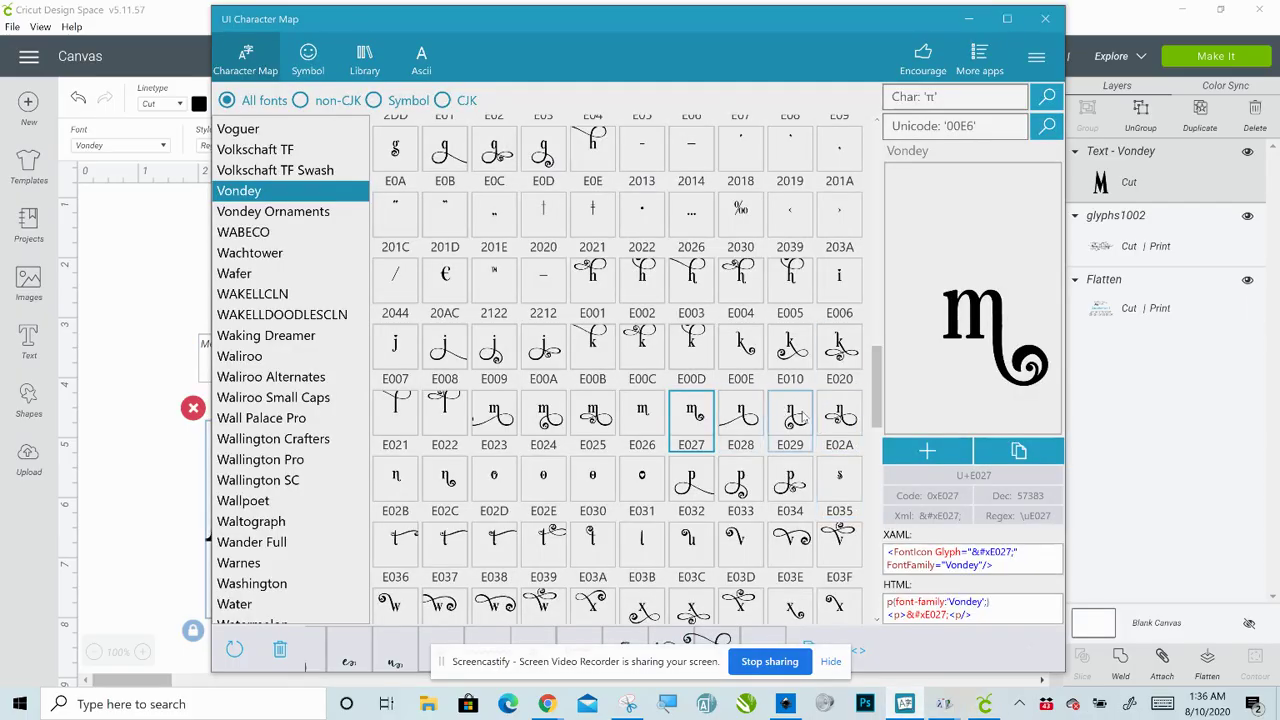
scroll(878, 392, down, 1)
scroll(878, 392, down, 1)
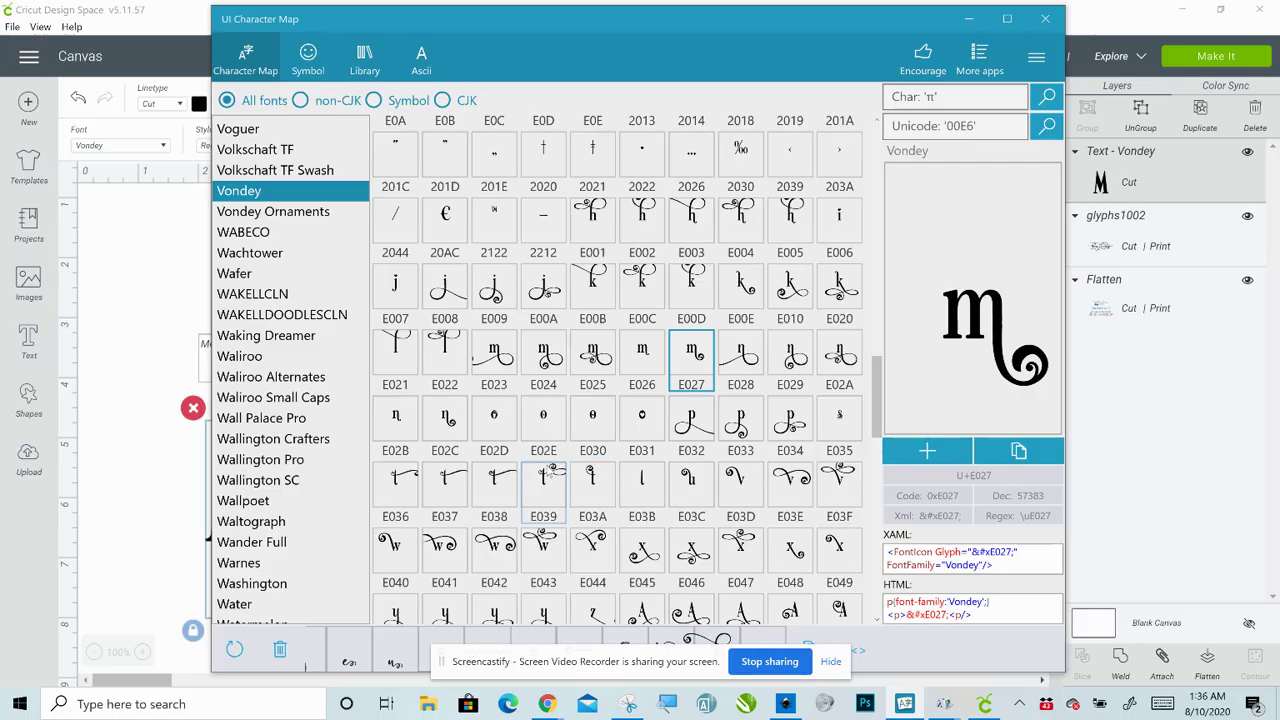
click(552, 474)
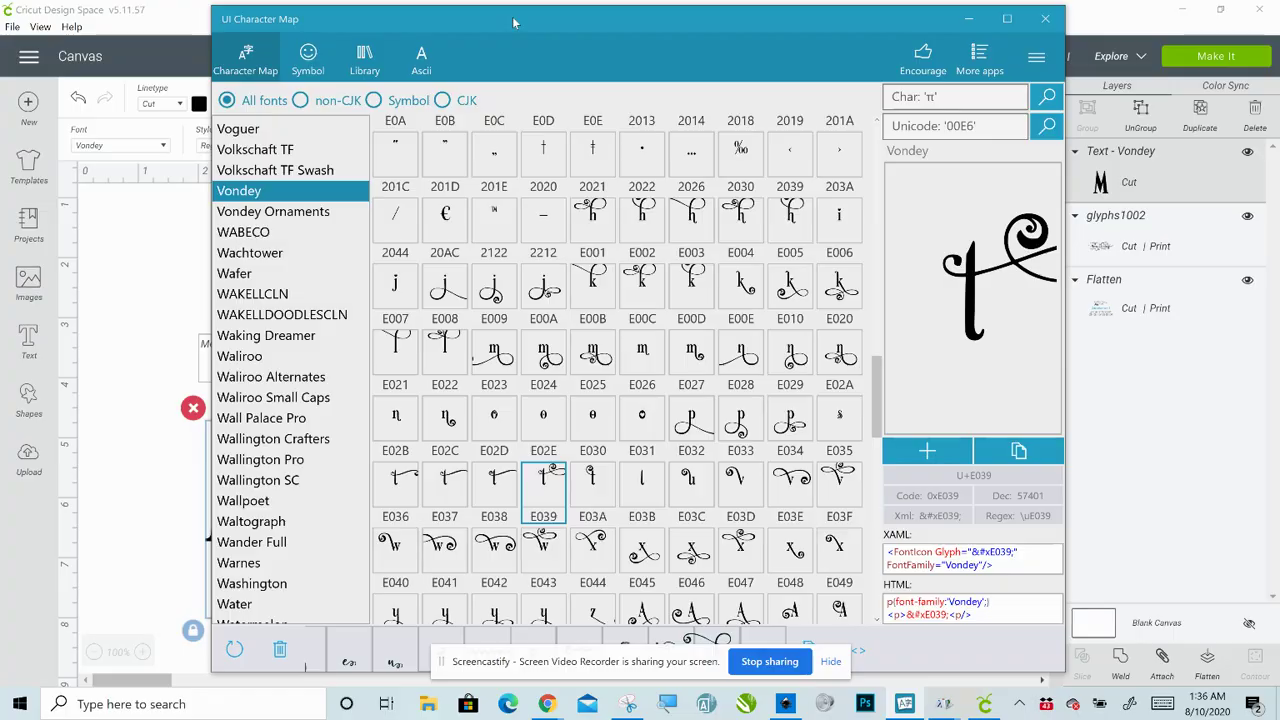
mouse_move(512, 19)
mouse_down()
mouse_move(1063, 78)
mouse_move(490, 12)
mouse_up()
click(977, 456)
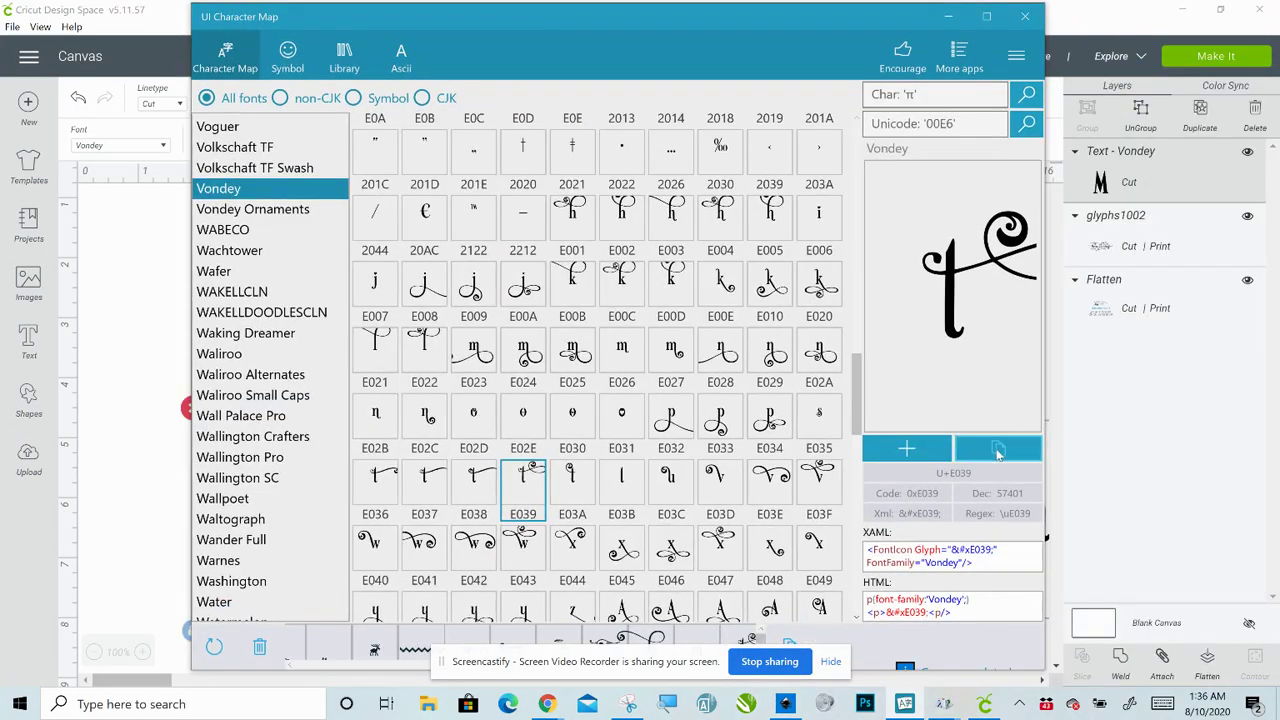
click(948, 18)
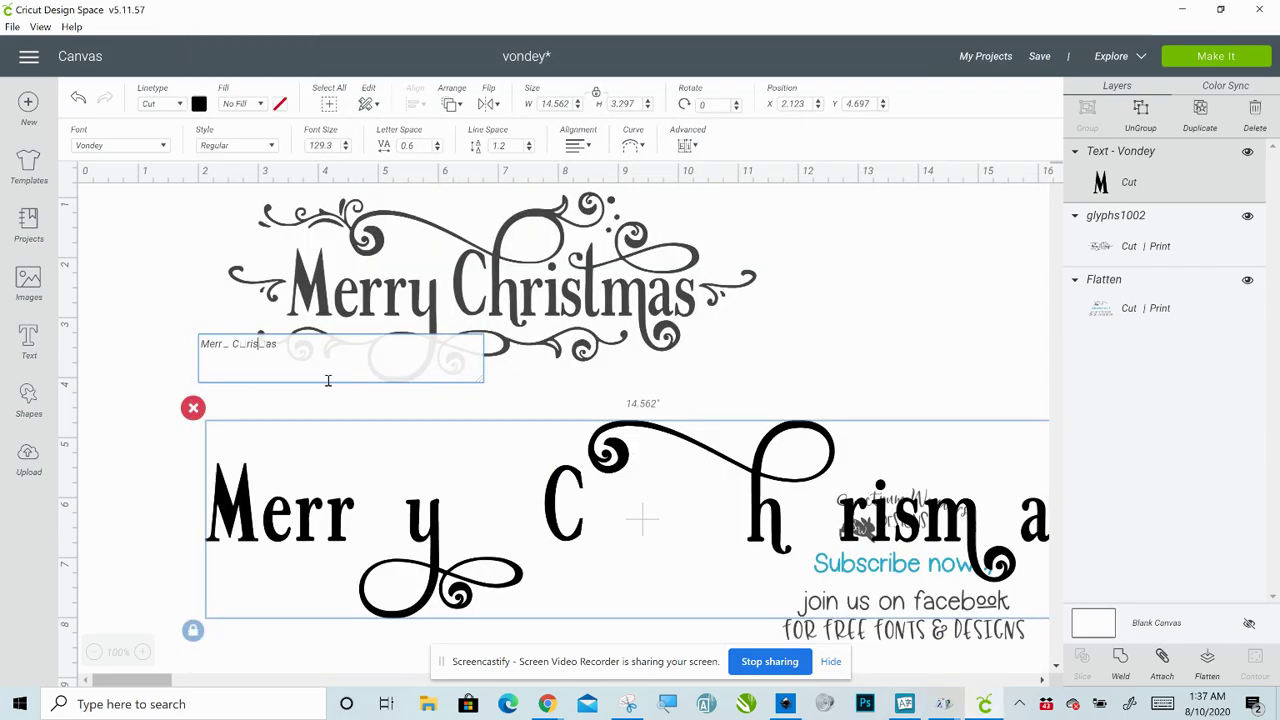
key(ctrl+v)
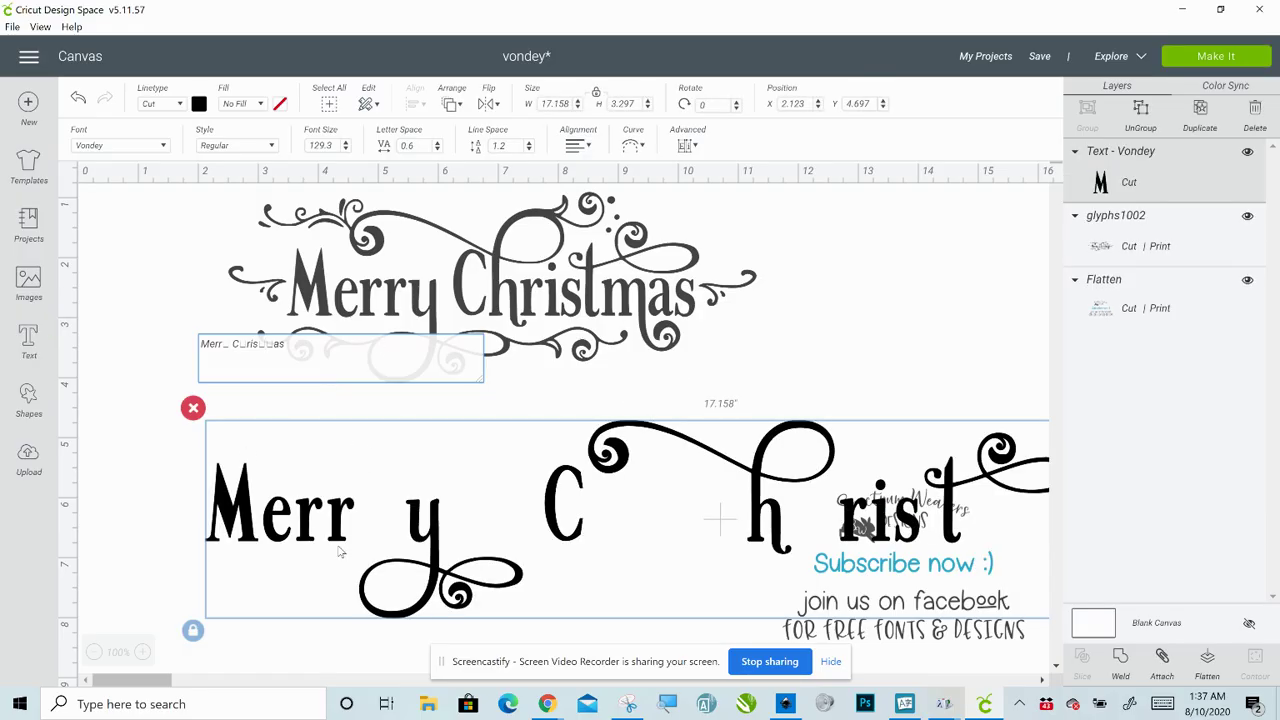
Resize the swash Merry Christmas text to 8 inches wide and place it just below the ornate sample design
click(392, 488)
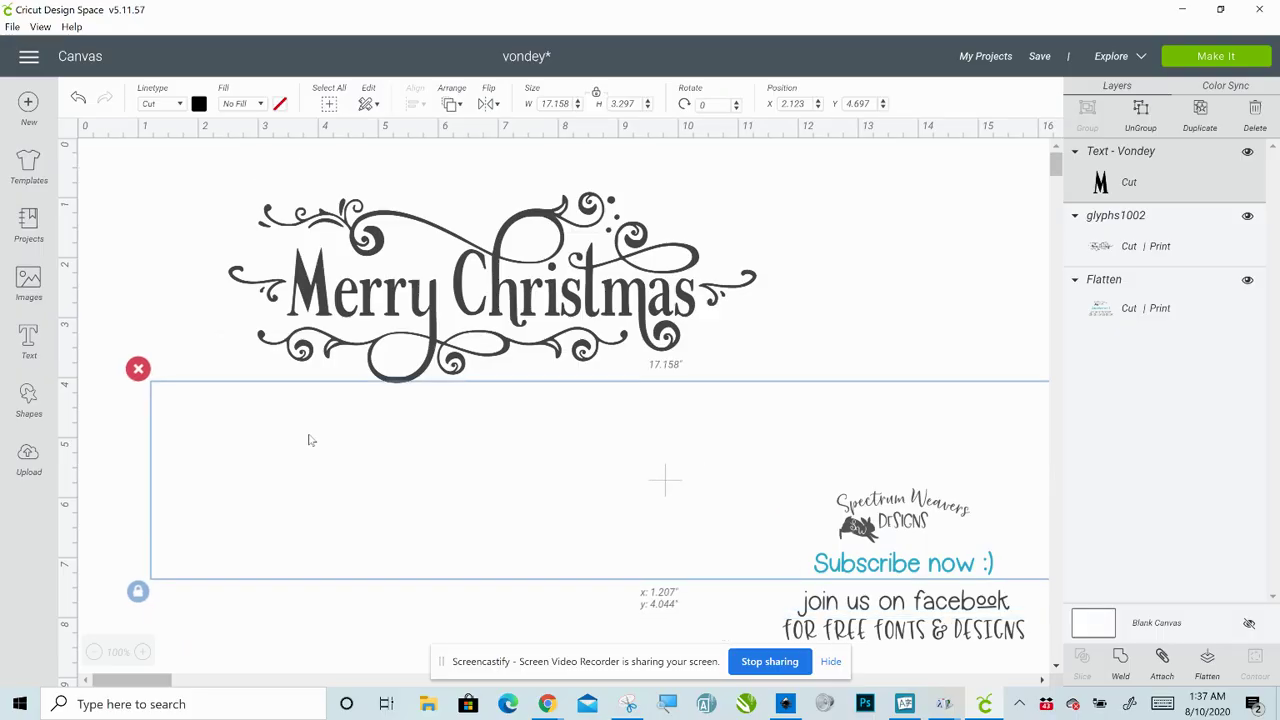
drag(309, 437, 238, 368)
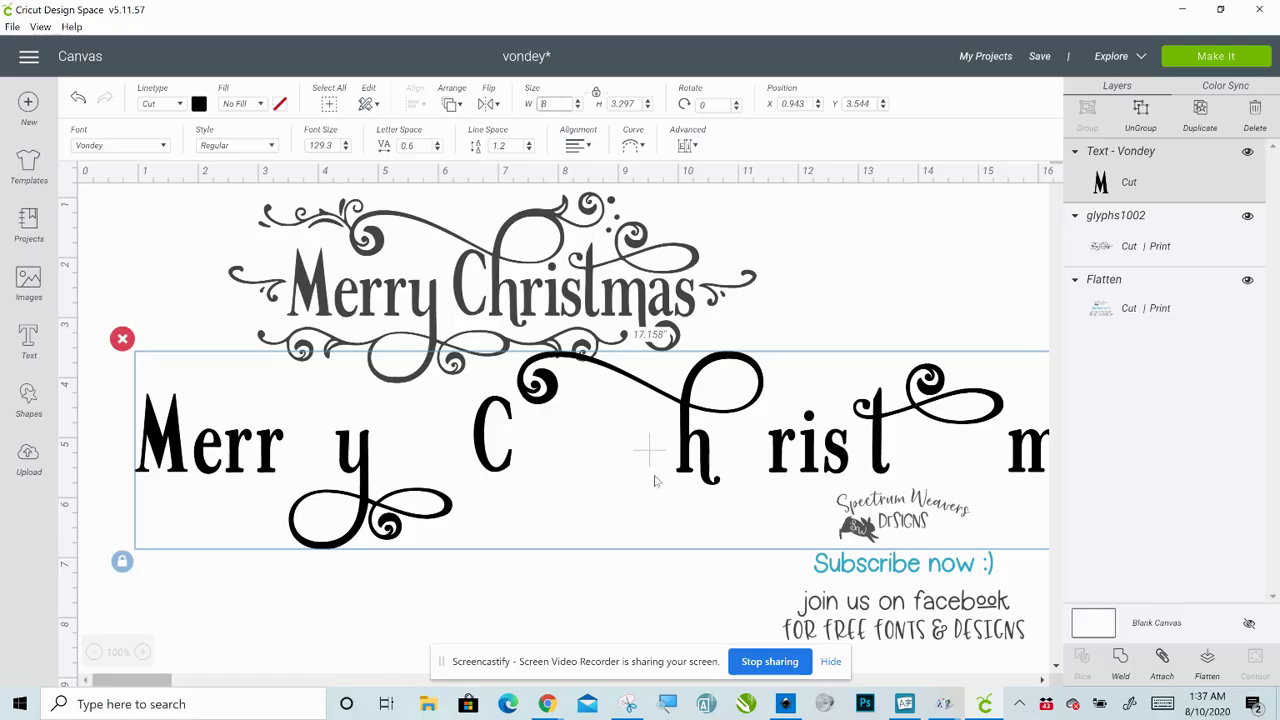
text(8)
key(Return)
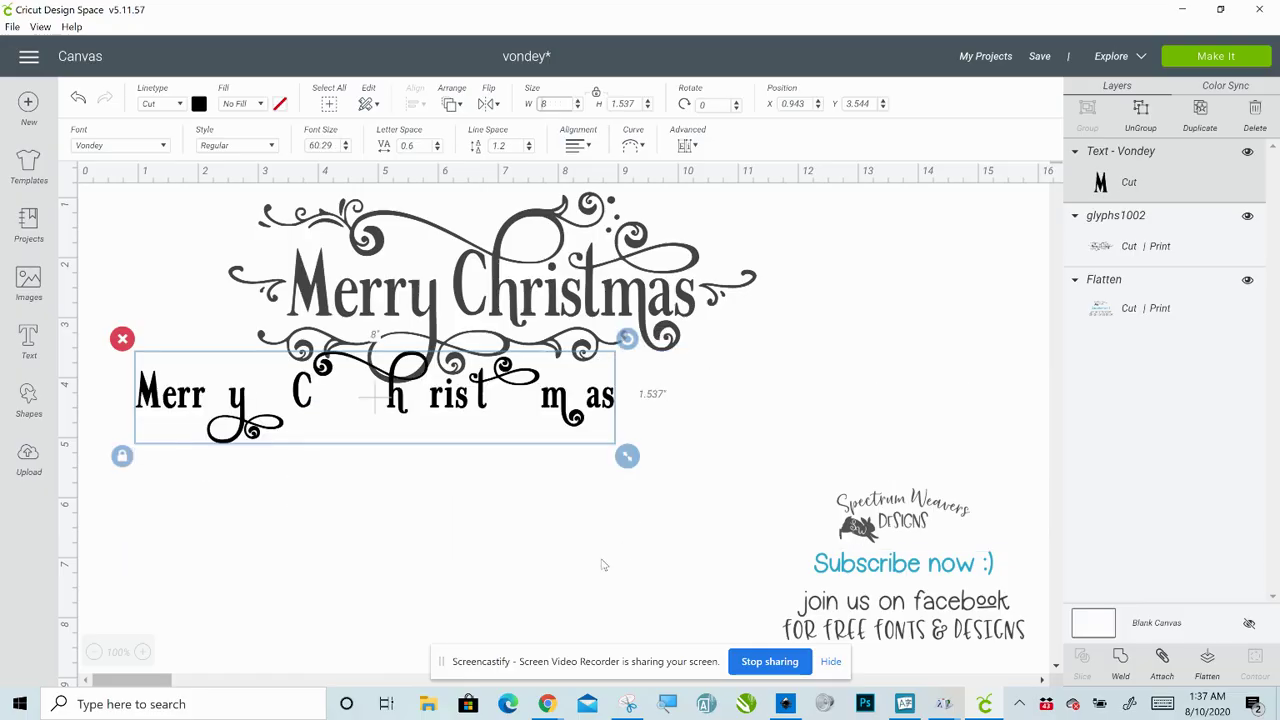
click(452, 408)
drag(456, 394, 560, 455)
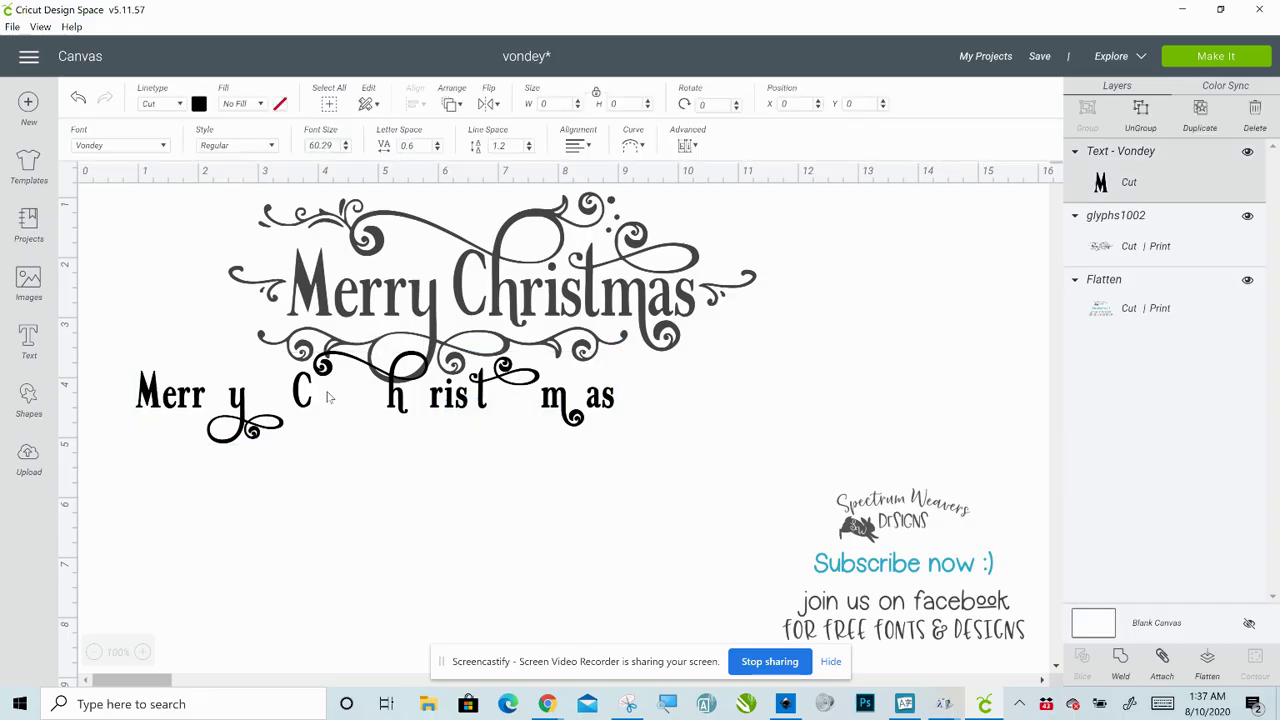
drag(333, 408, 405, 470)
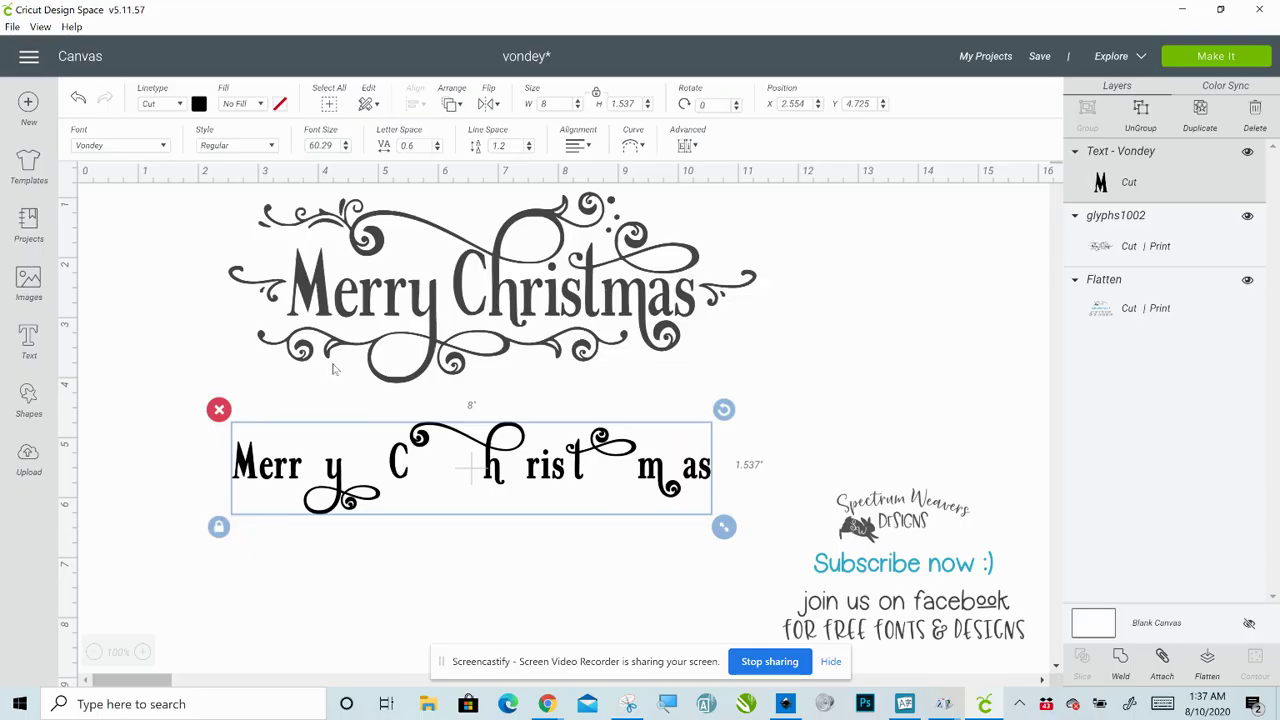
Reduce the text's letter spacing to 0.3 and ungroup it to individual letters
click(437, 149)
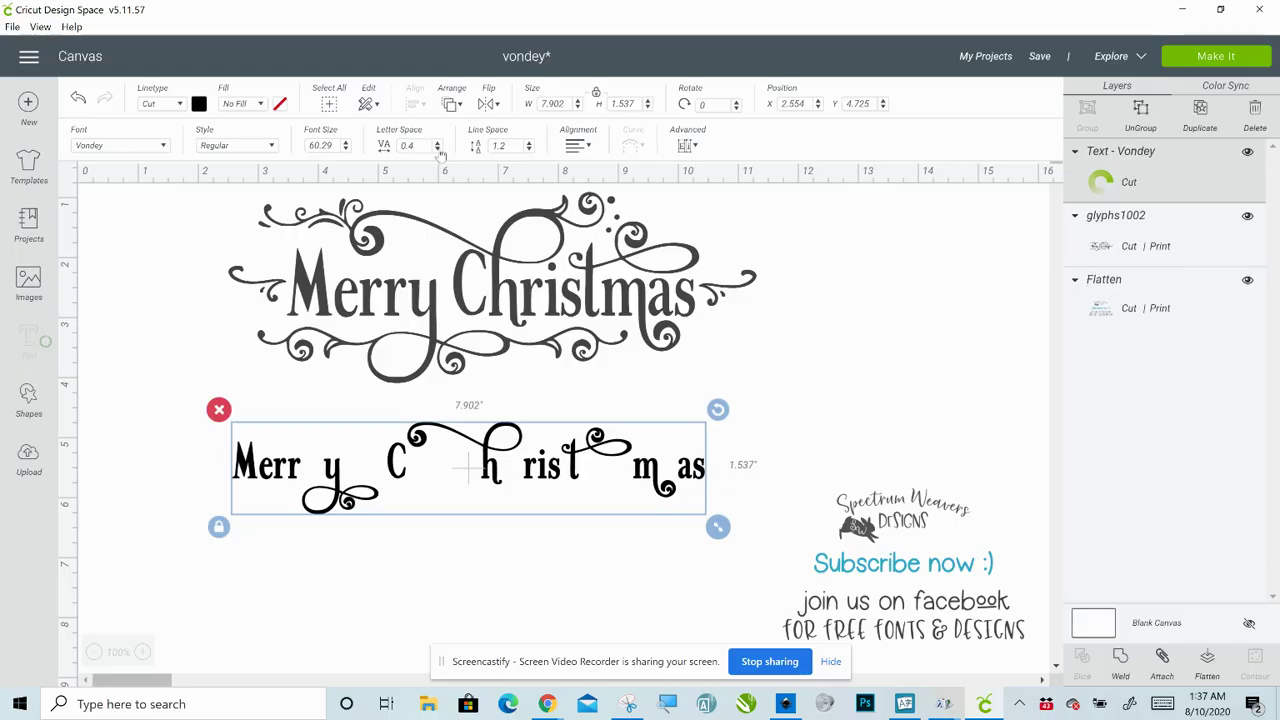
click(437, 149)
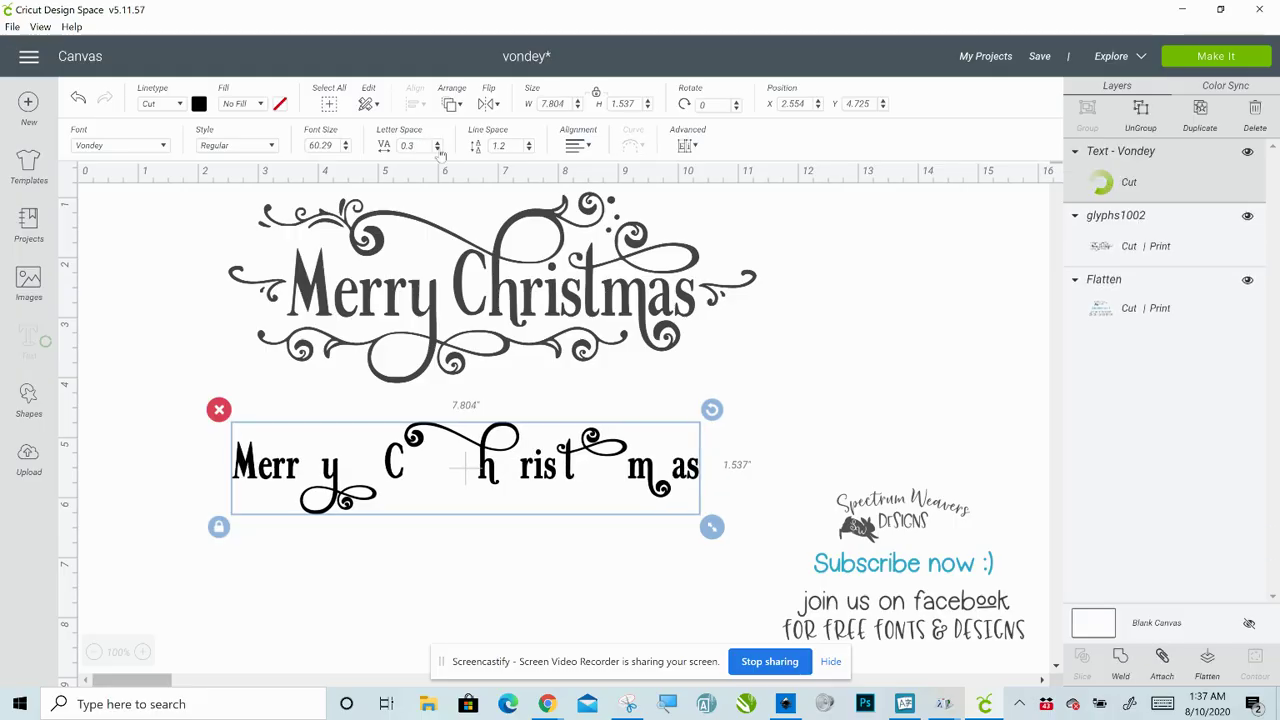
click(437, 149)
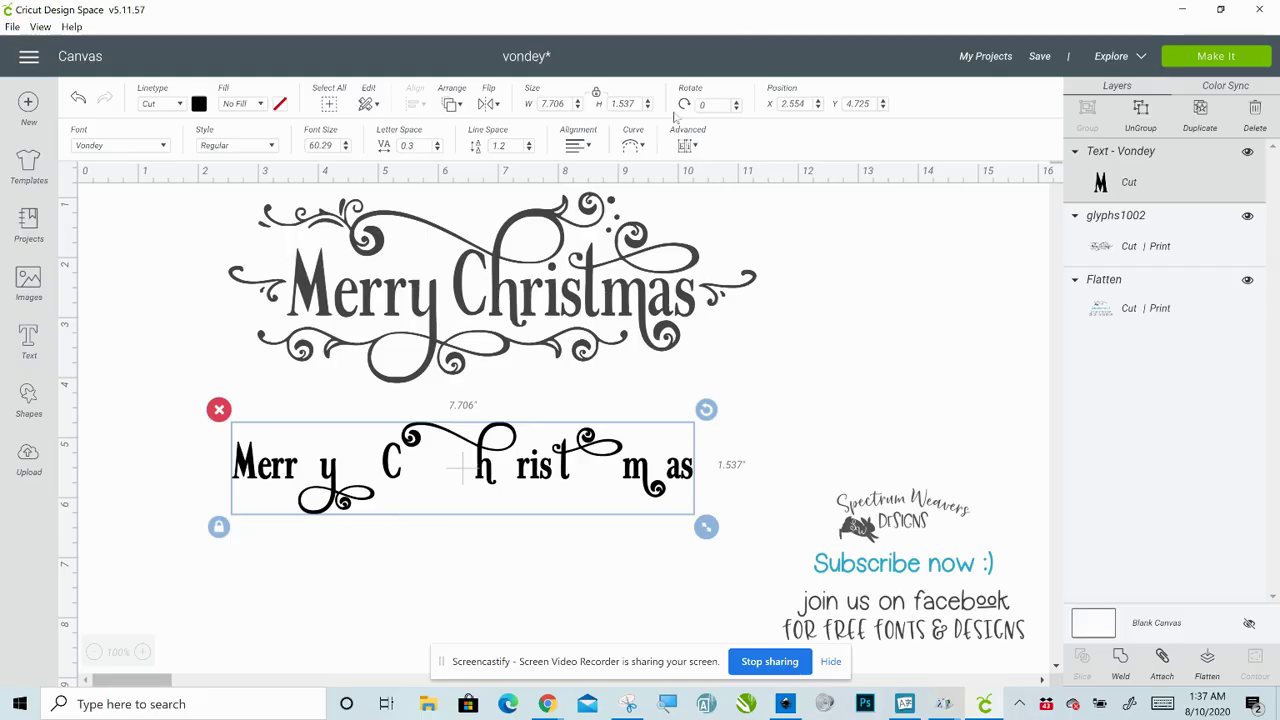
click(688, 146)
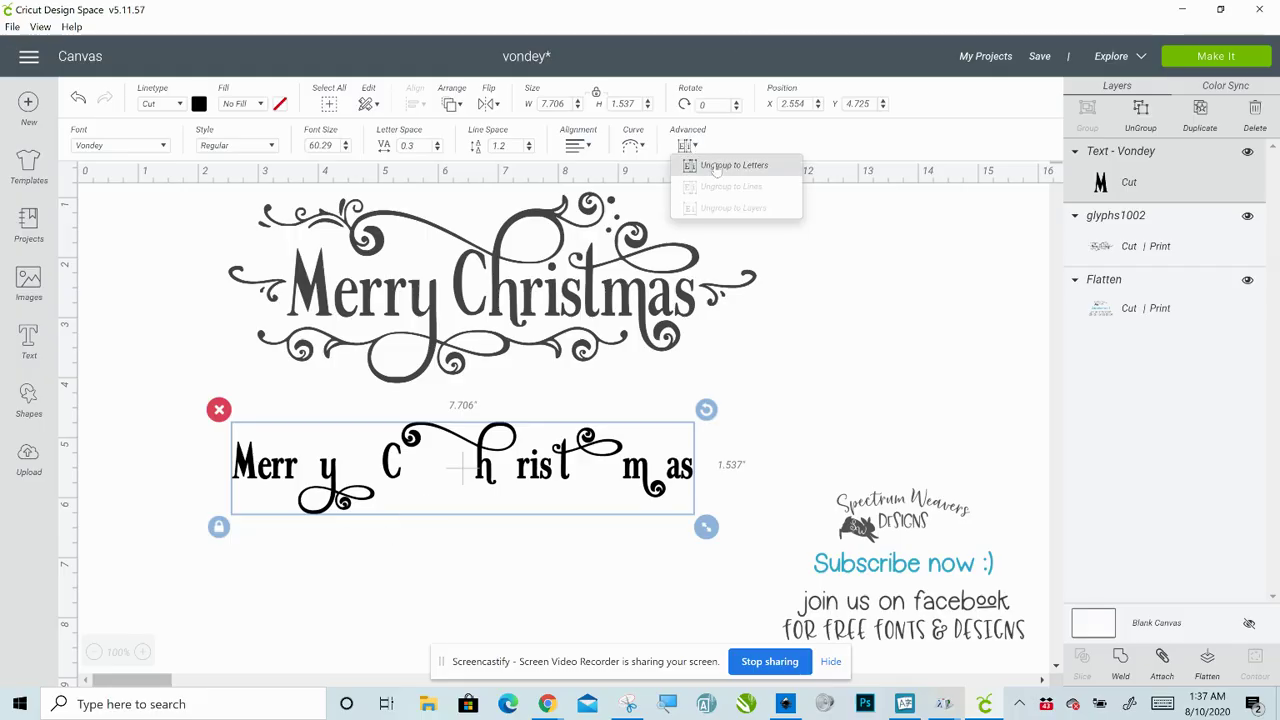
click(720, 165)
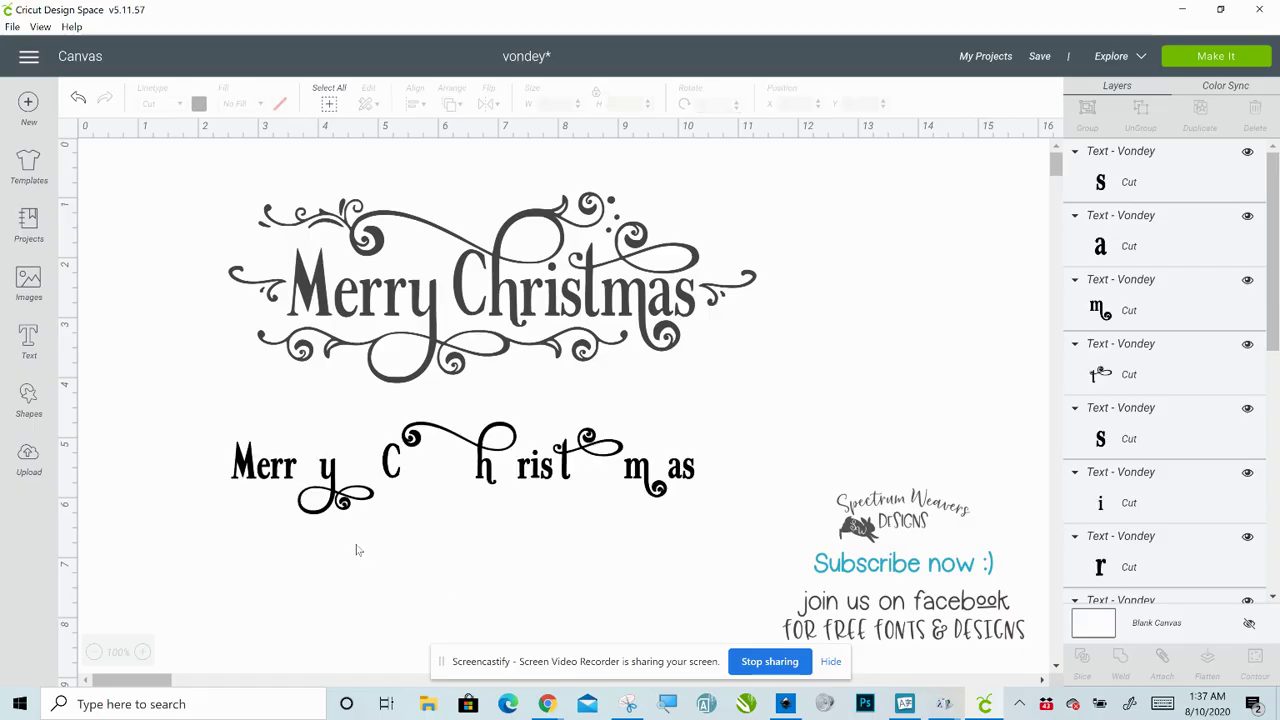
Move the swash y back against the second r of Merry, at X about 3.32, and deselect it
click(327, 481)
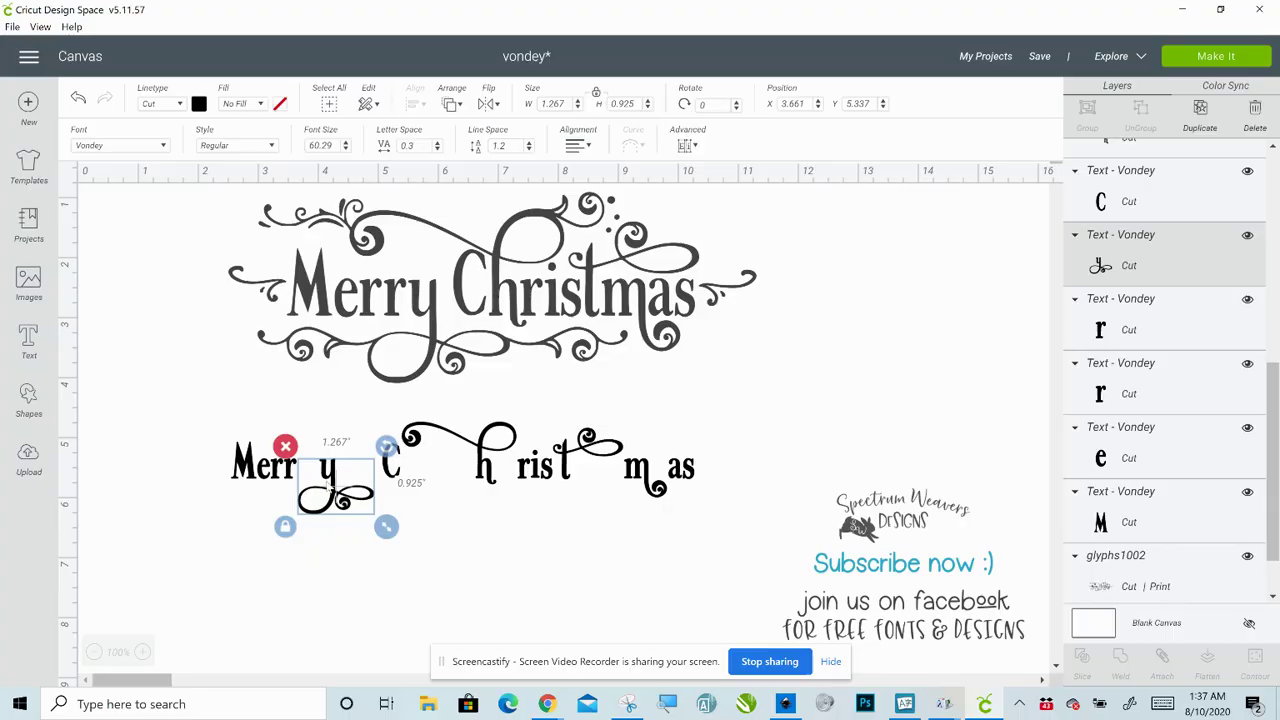
key(Left)
key(Left)
key(Left)
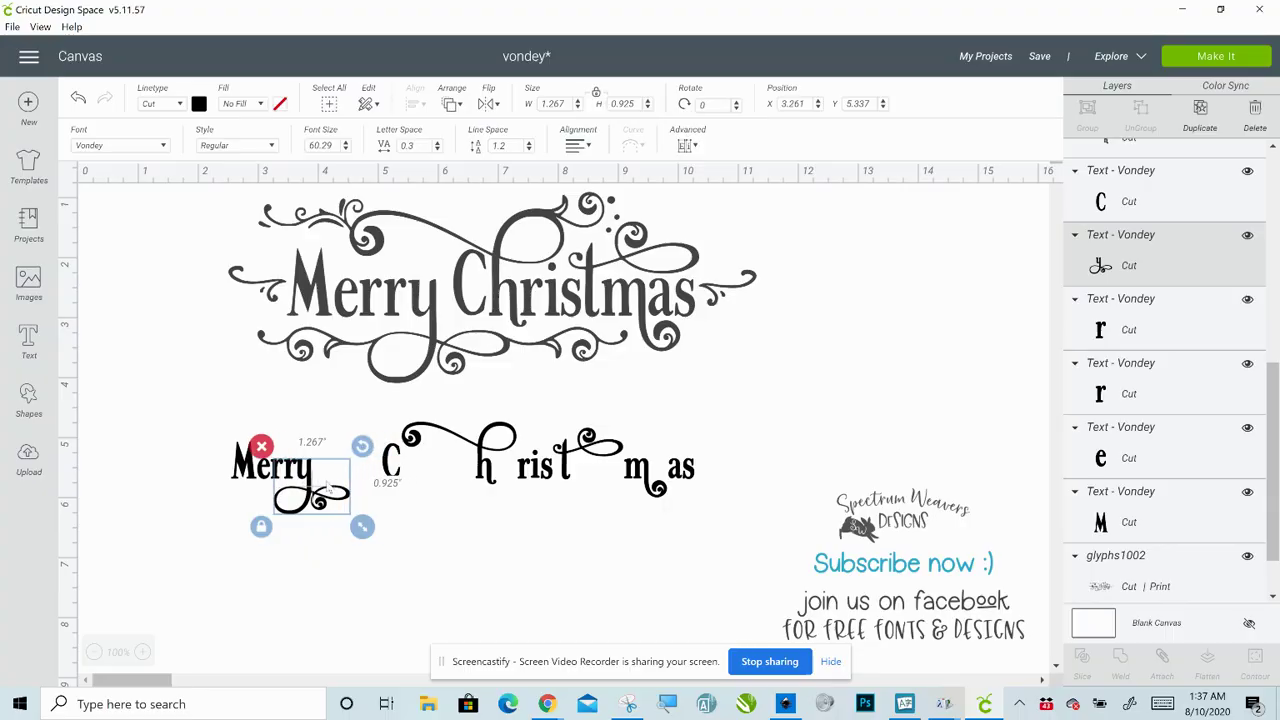
key(Right)
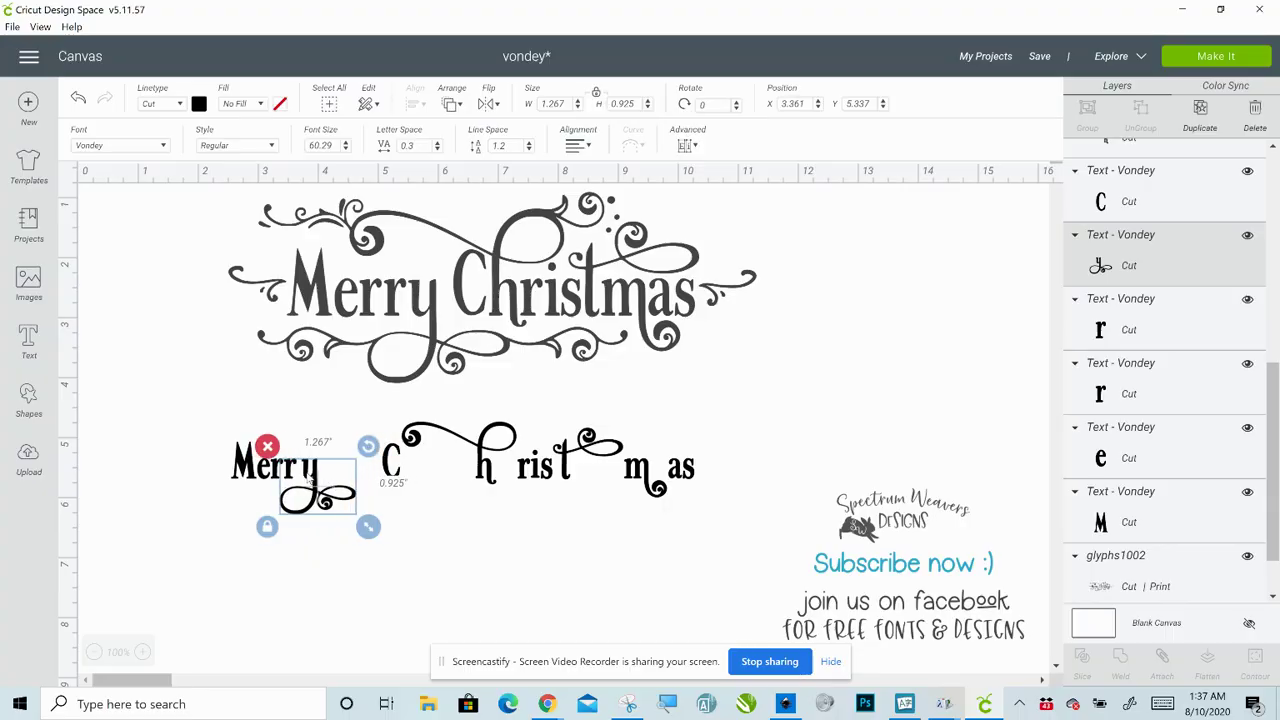
drag(310, 481, 308, 482)
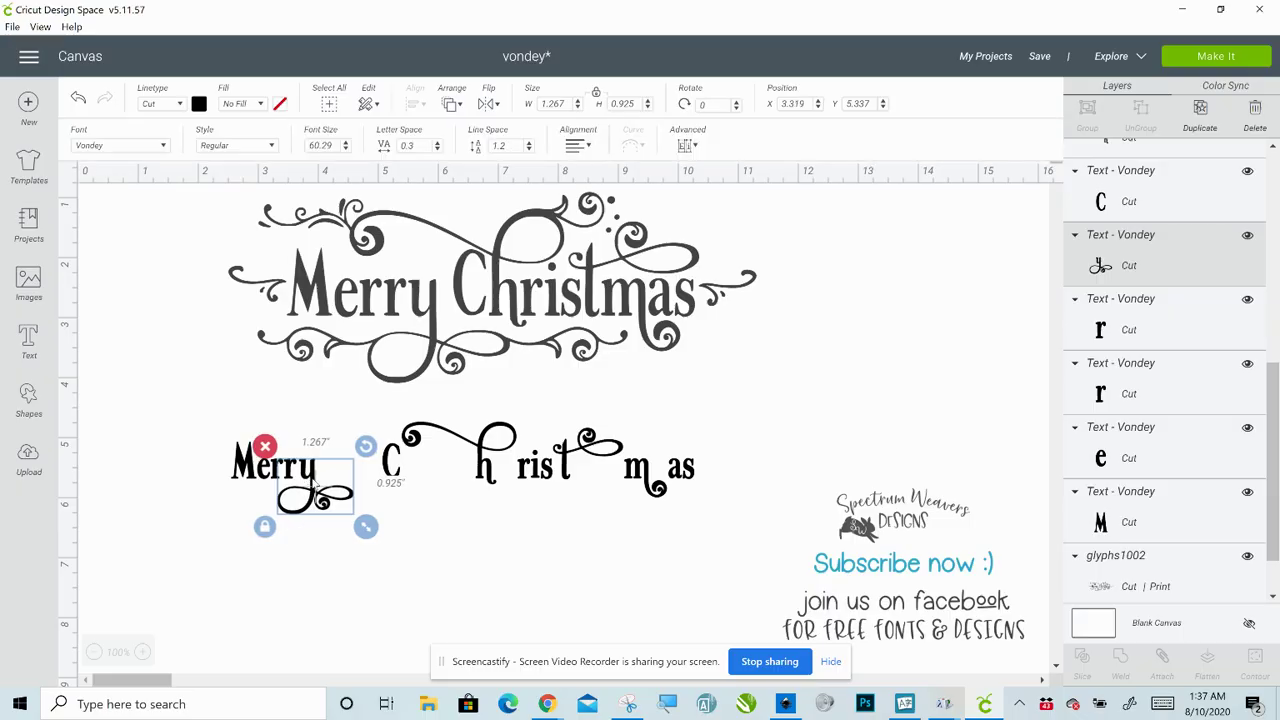
click(390, 524)
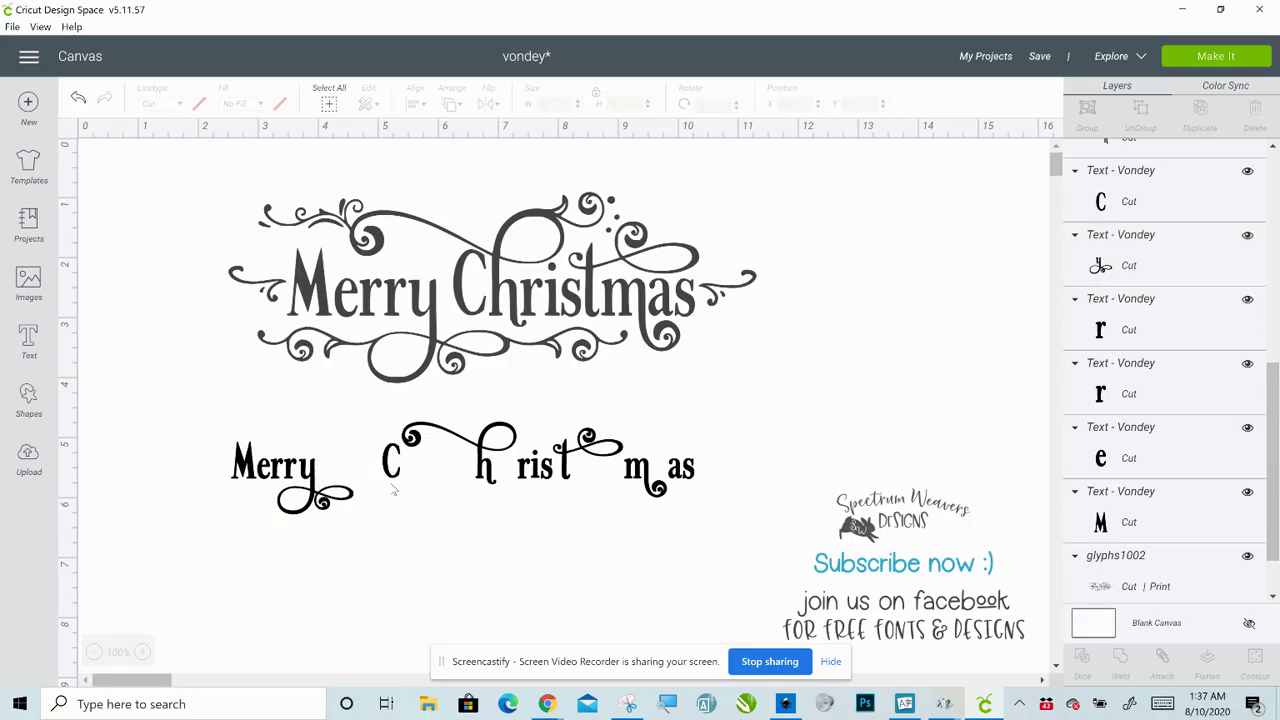
Nudge the letter C toward Merry so it sits above the y's tail, at X about 4.18
click(391, 481)
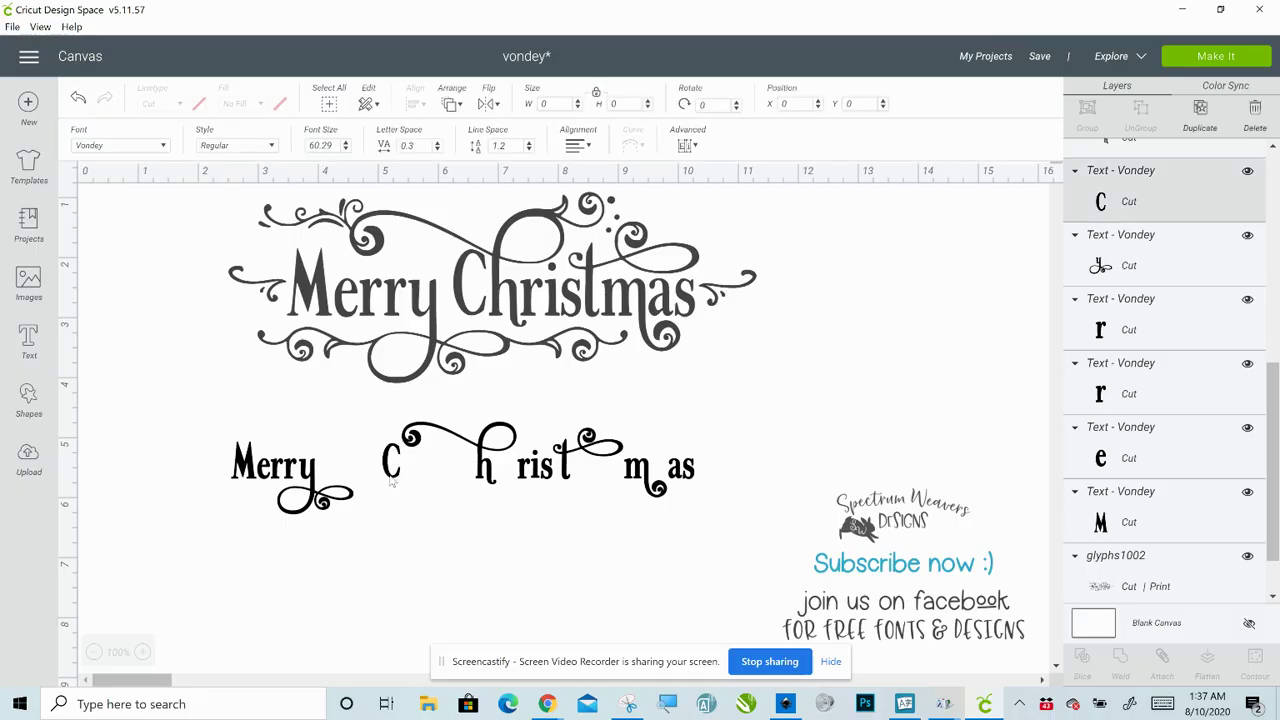
key(Left)
key(Left)
key(Left)
key(Left)
key(Left)
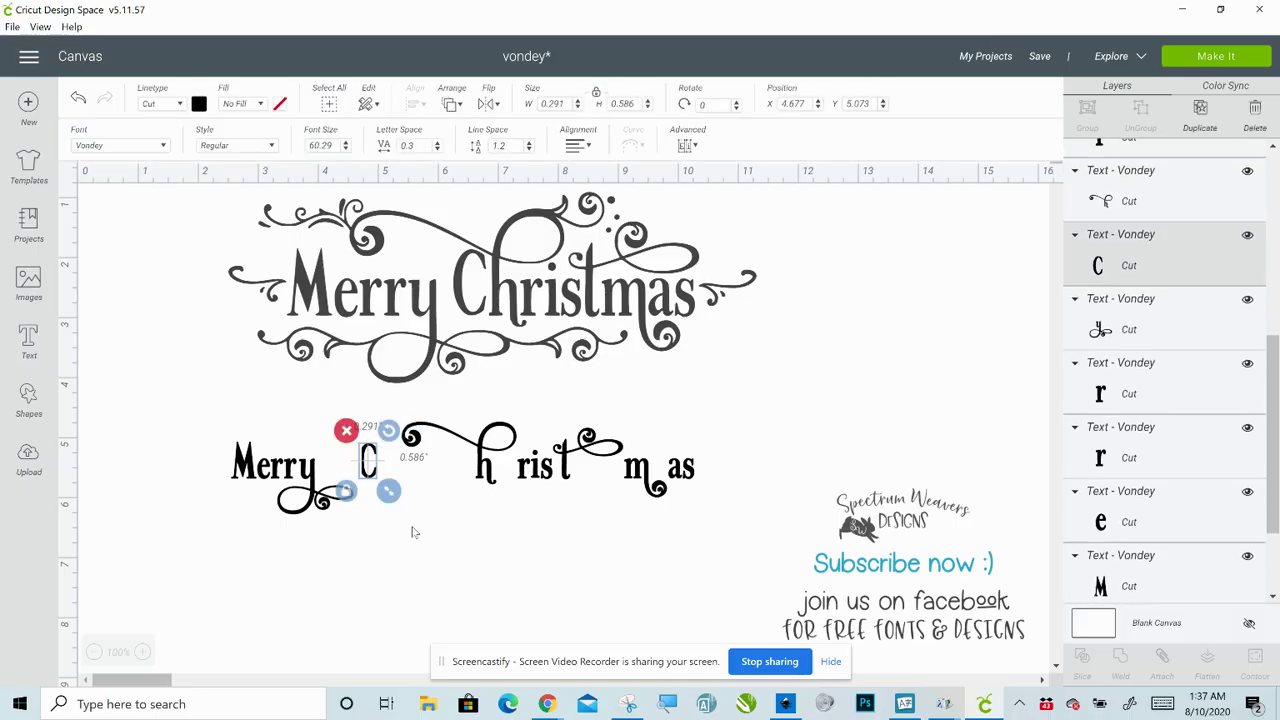
key(Left)
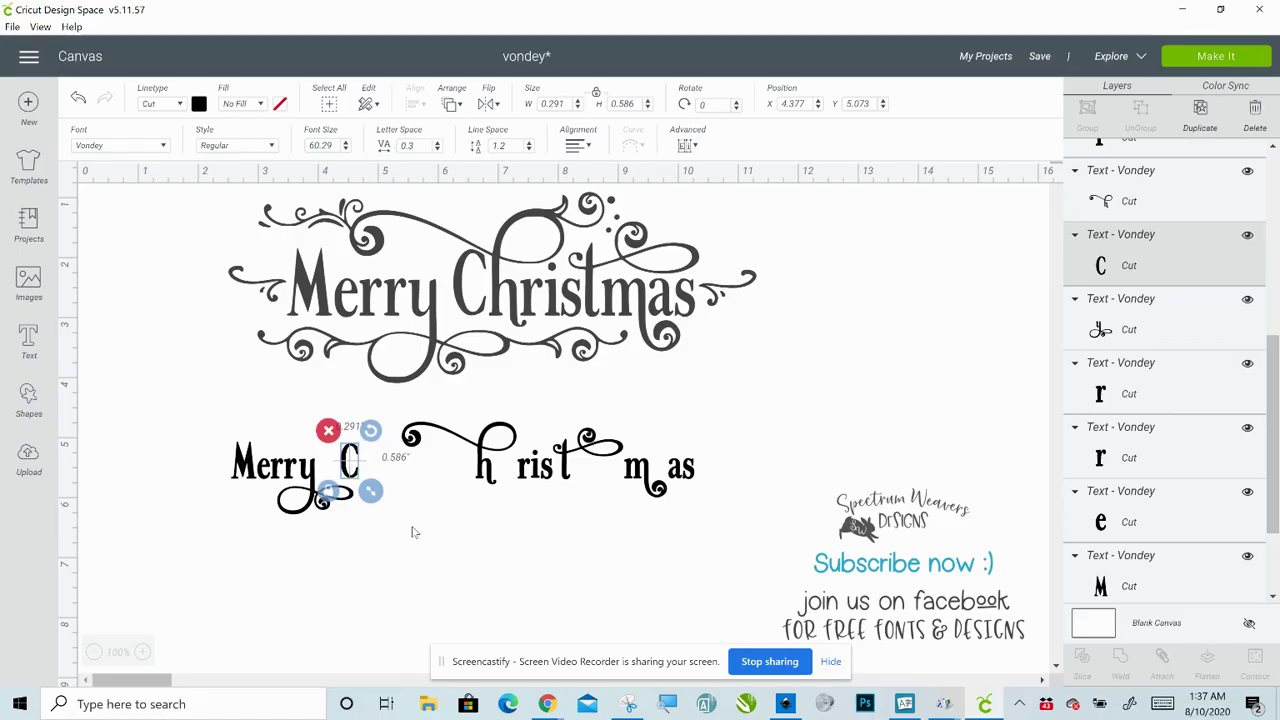
key(Left)
key(Left)
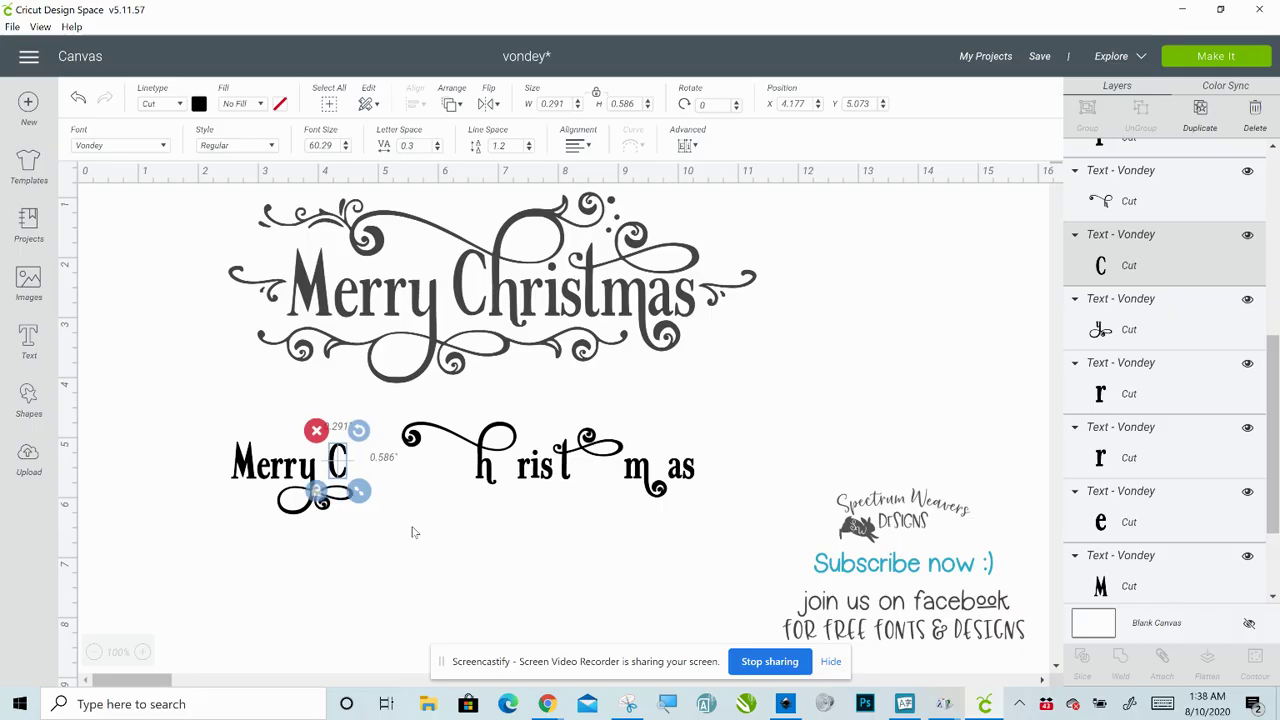
Move the swash h directly beside the C, with its flourish arching over the end of Merry
click(480, 480)
drag(480, 480, 340, 455)
key(Left)
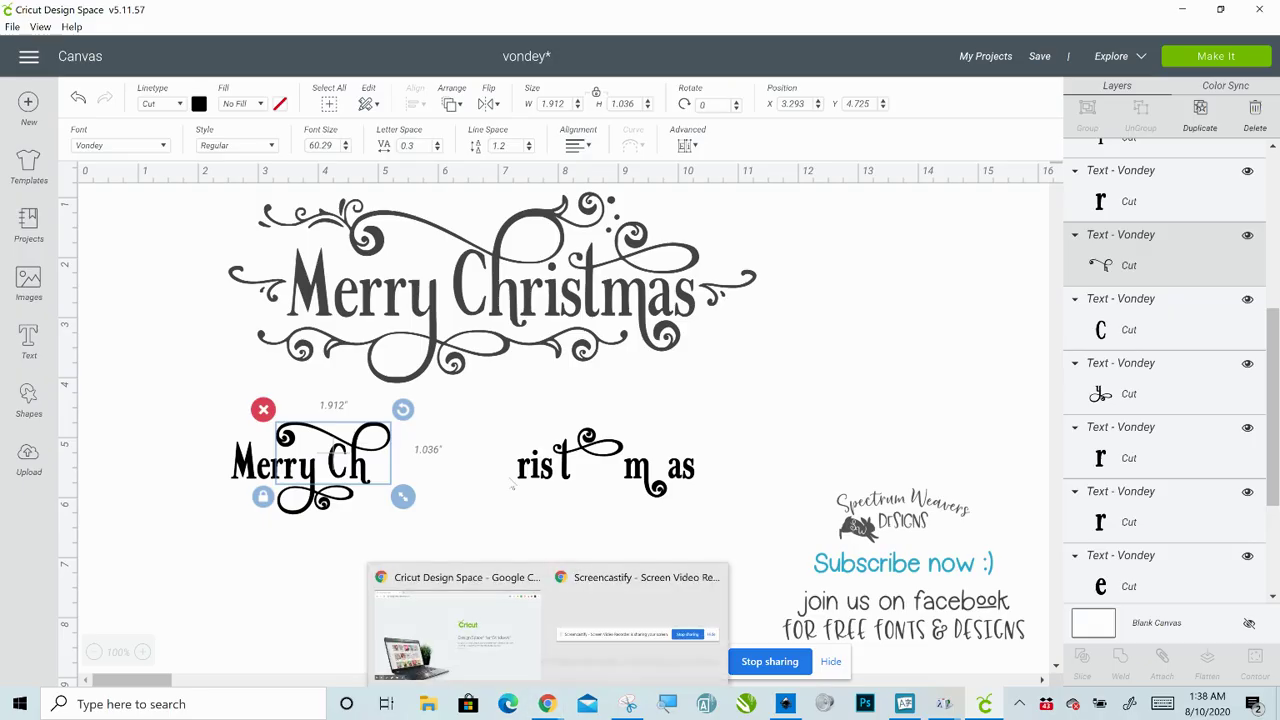
Move the remaining letters r, i, s, t, m, a, s together up against the swash h, at X about 4.83
drag(517, 493, 730, 440)
key(Left)
key(Left)
key(Left)
key(Left)
key(Left)
key(Left)
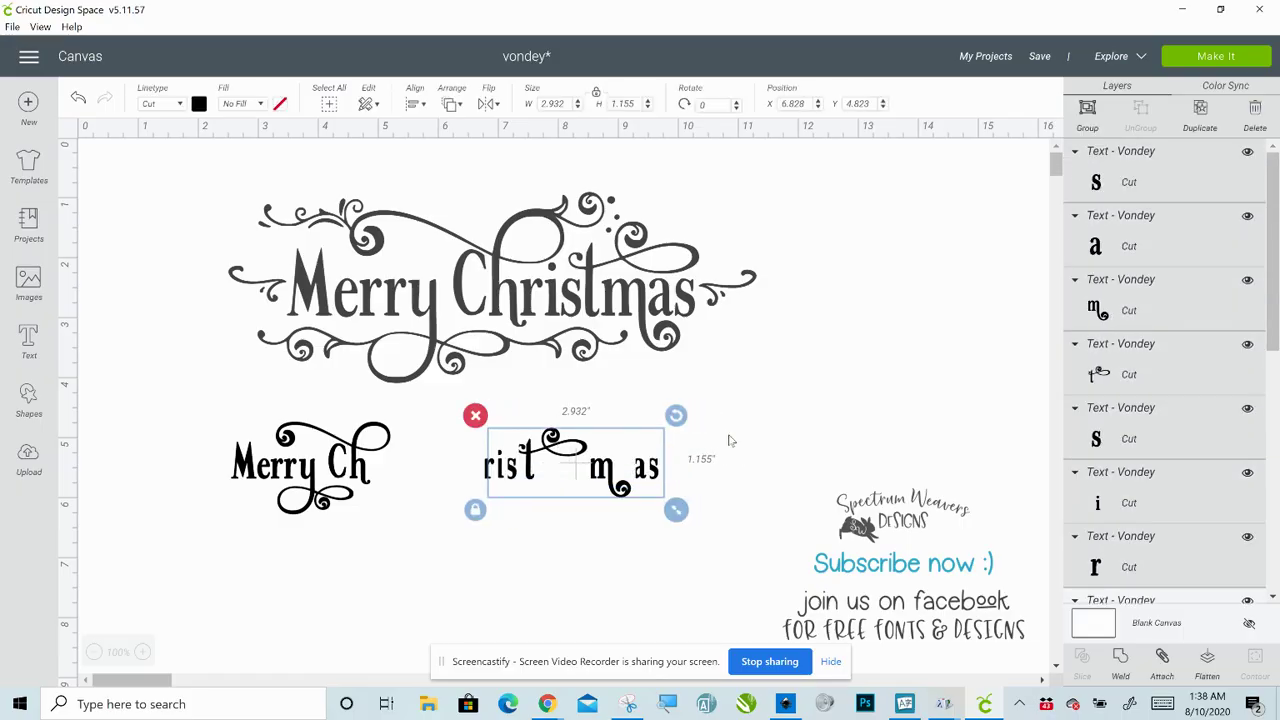
key(Left)
key(Left)
key(Left)
key(Left)
key(Left)
key(Left)
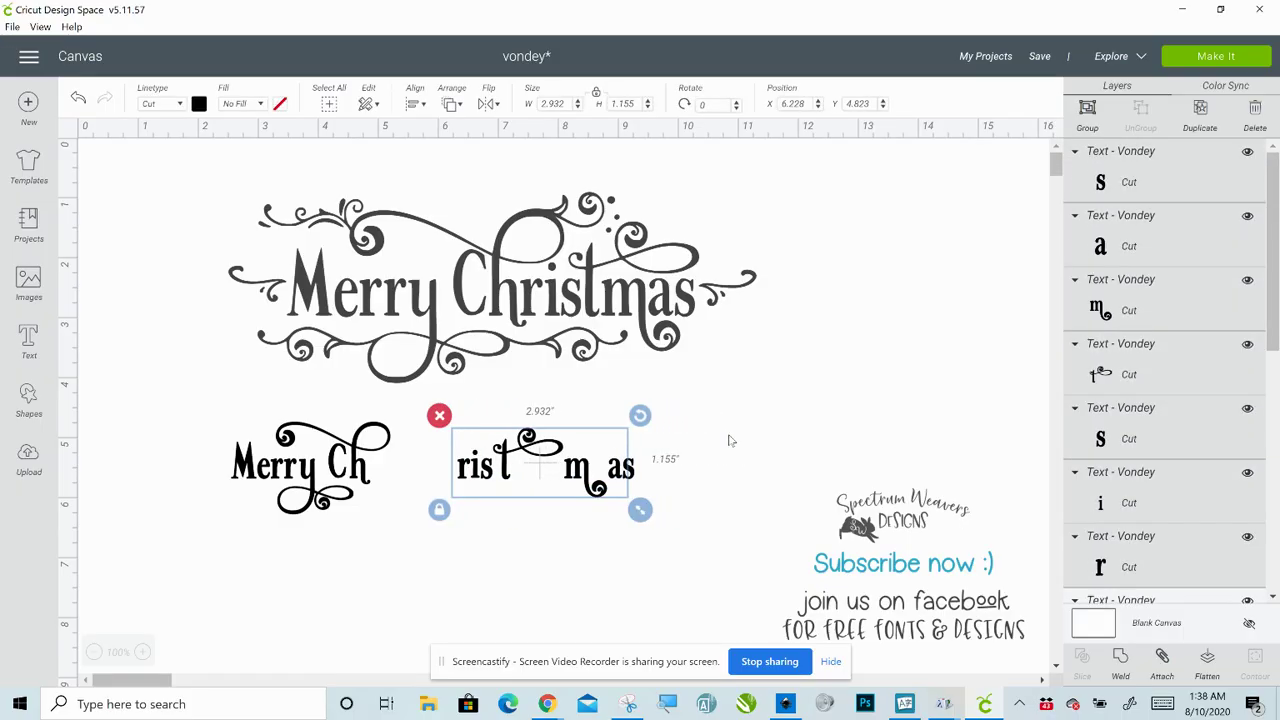
key(Left)
key(Left)
key(Left)
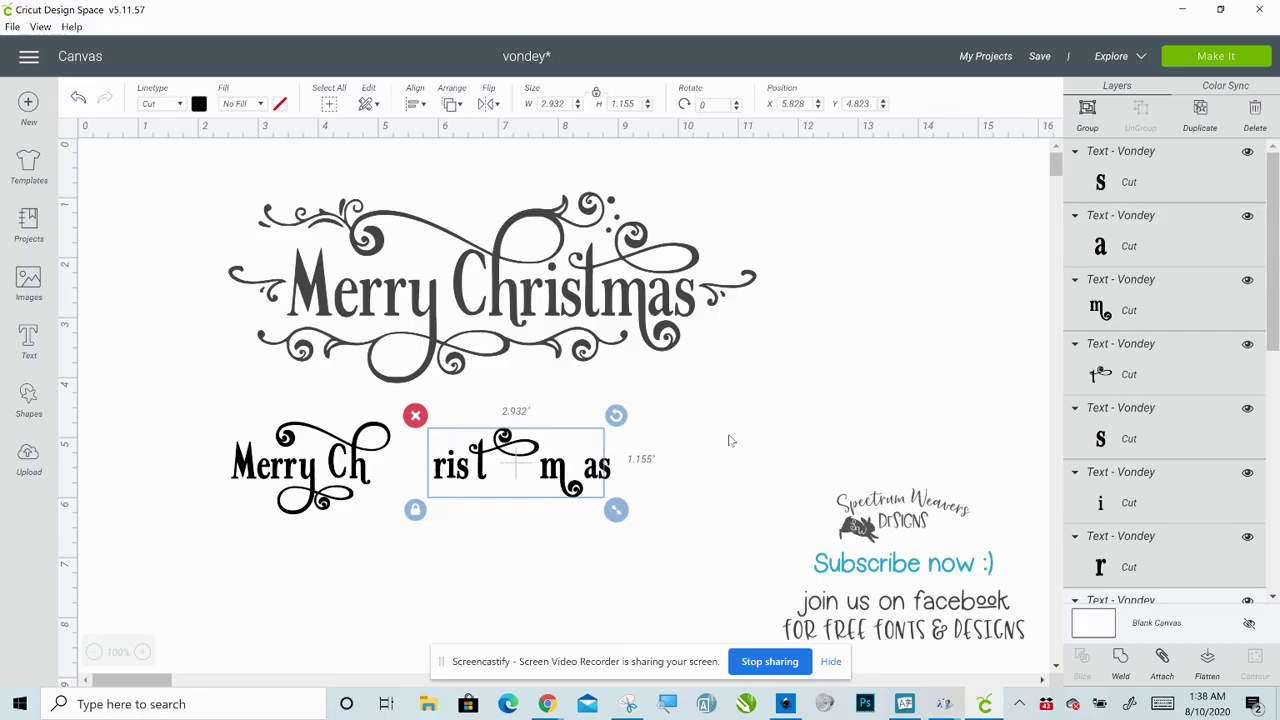
key(Left)
key(Left)
key(Left)
key(Left)
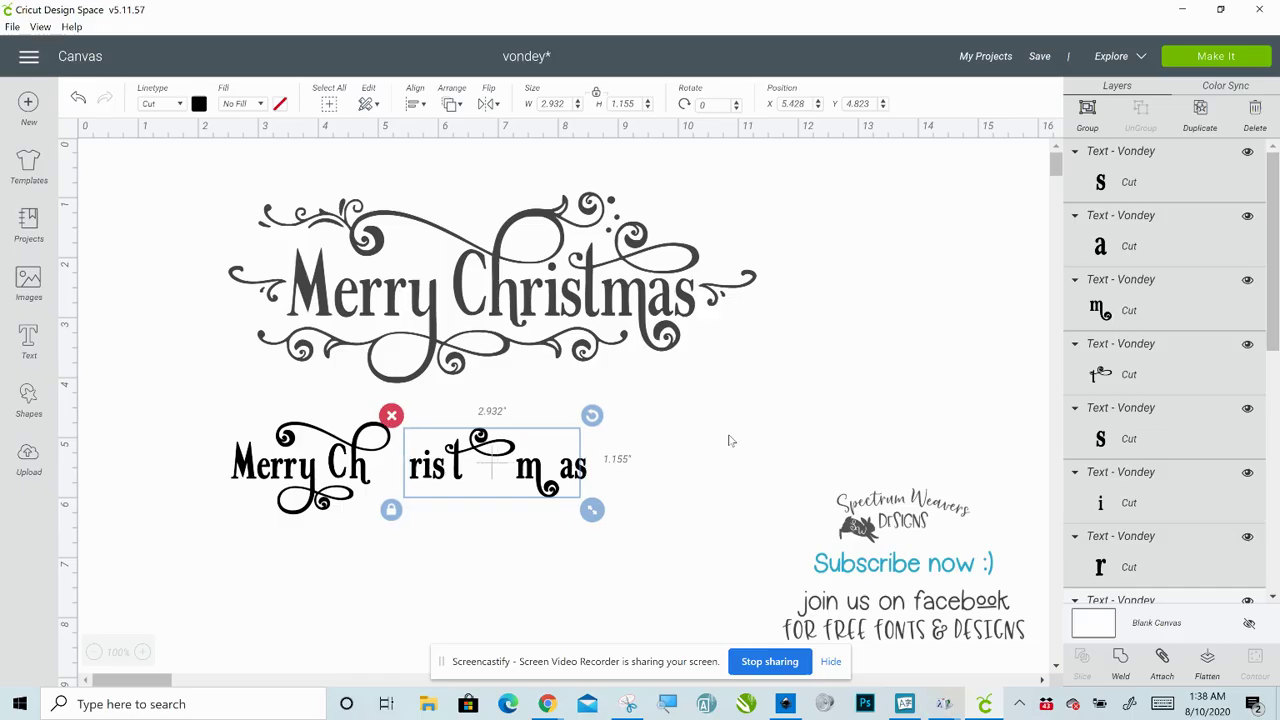
key(Left)
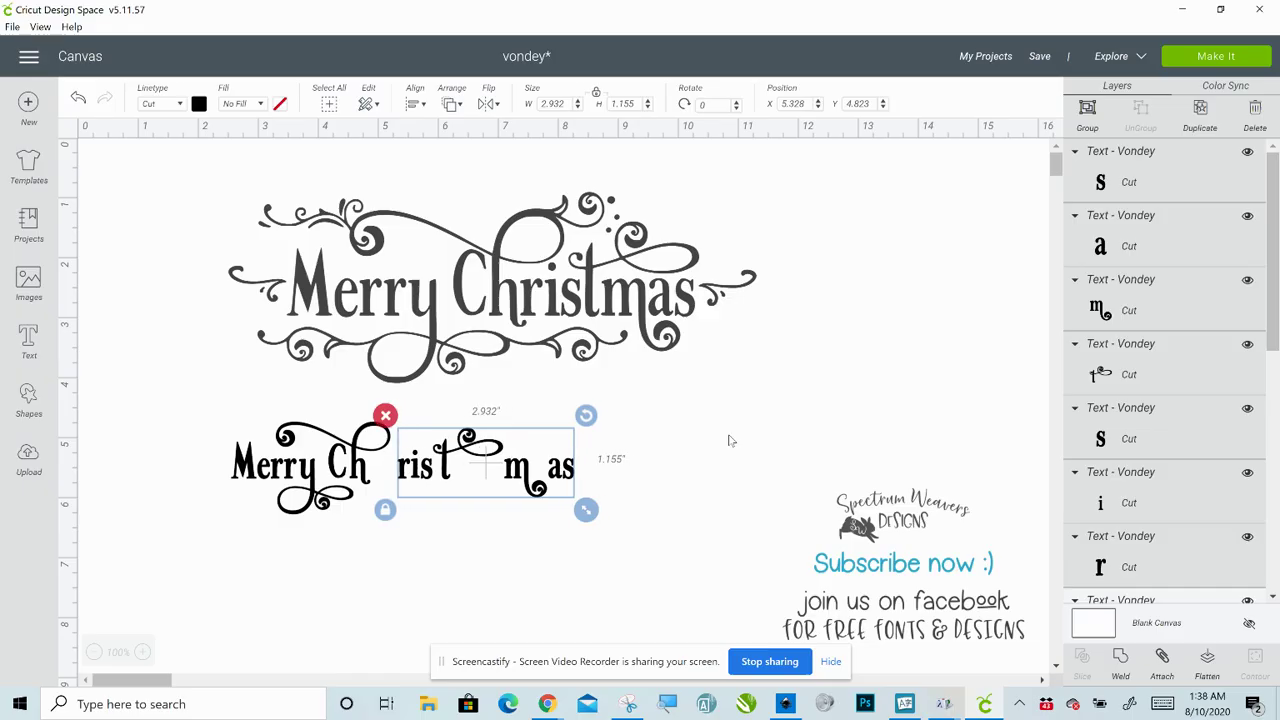
key(Left)
key(Left)
key(Left)
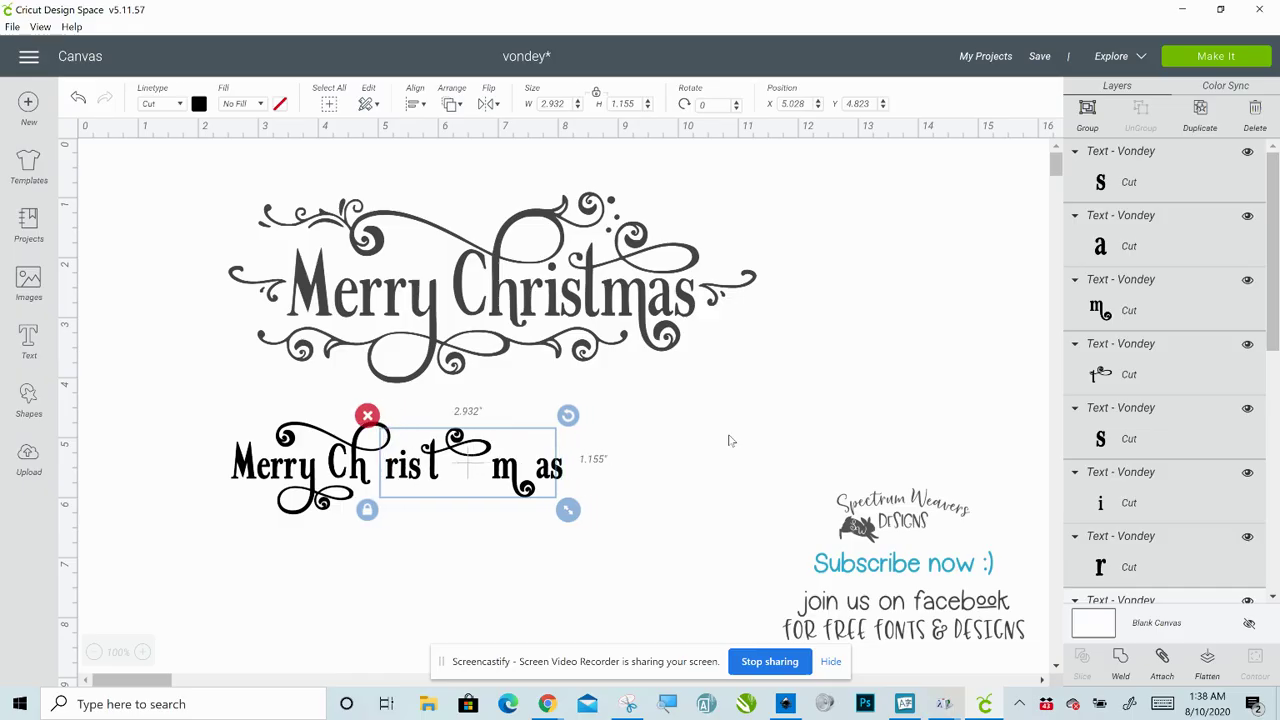
key(Left)
key(Left)
key(Left)
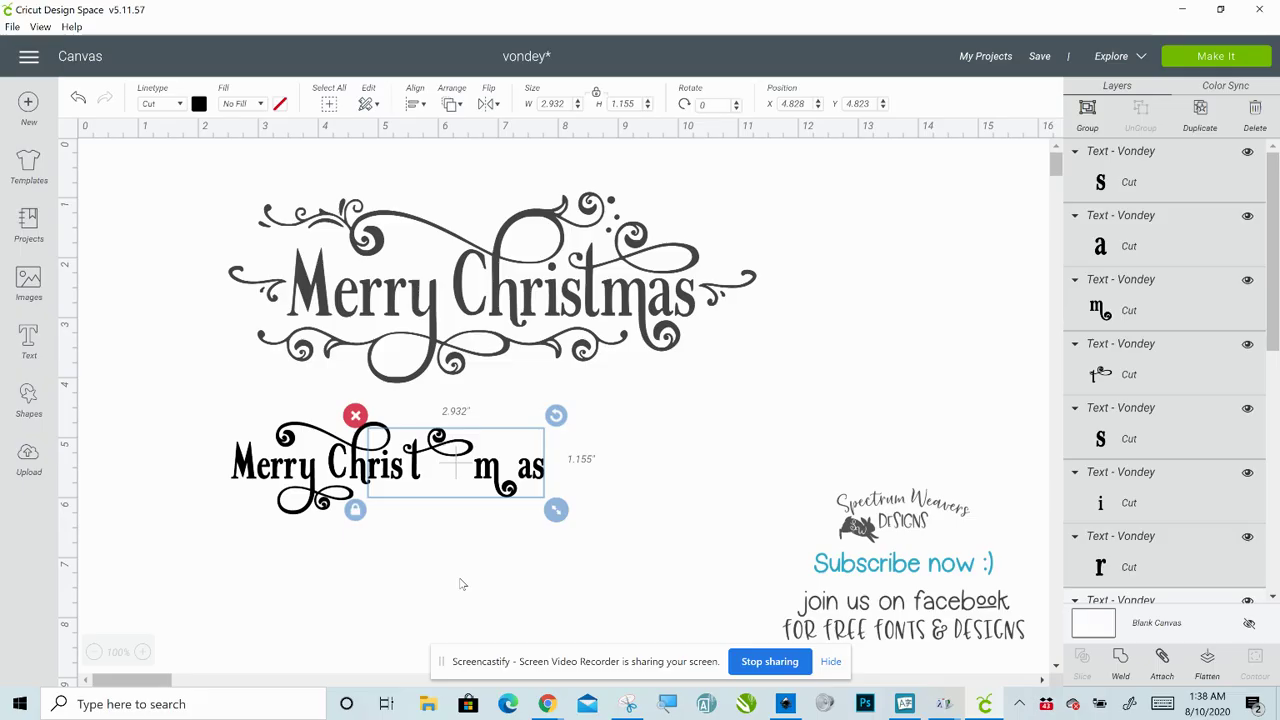
Nudge the first s of Christmas slightly away from the i, and move the swash t against it at X about 5.32
click(405, 487)
click(400, 481)
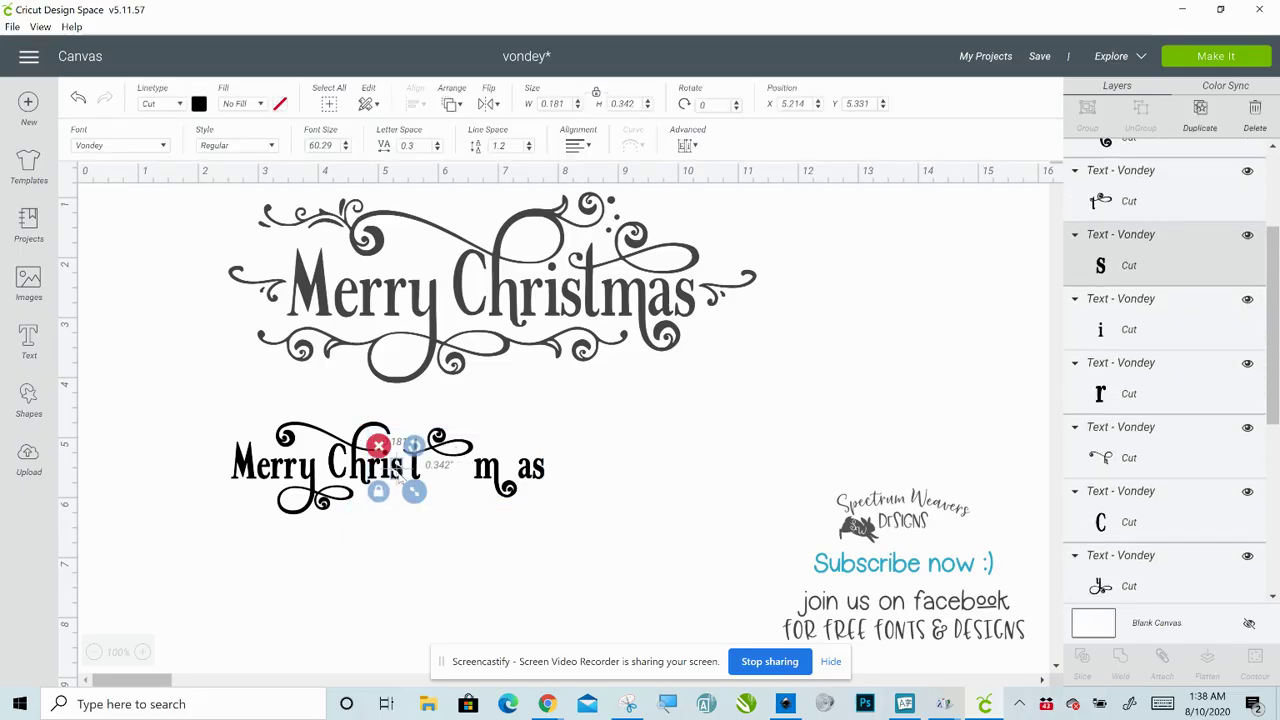
drag(400, 478, 405, 478)
click(449, 533)
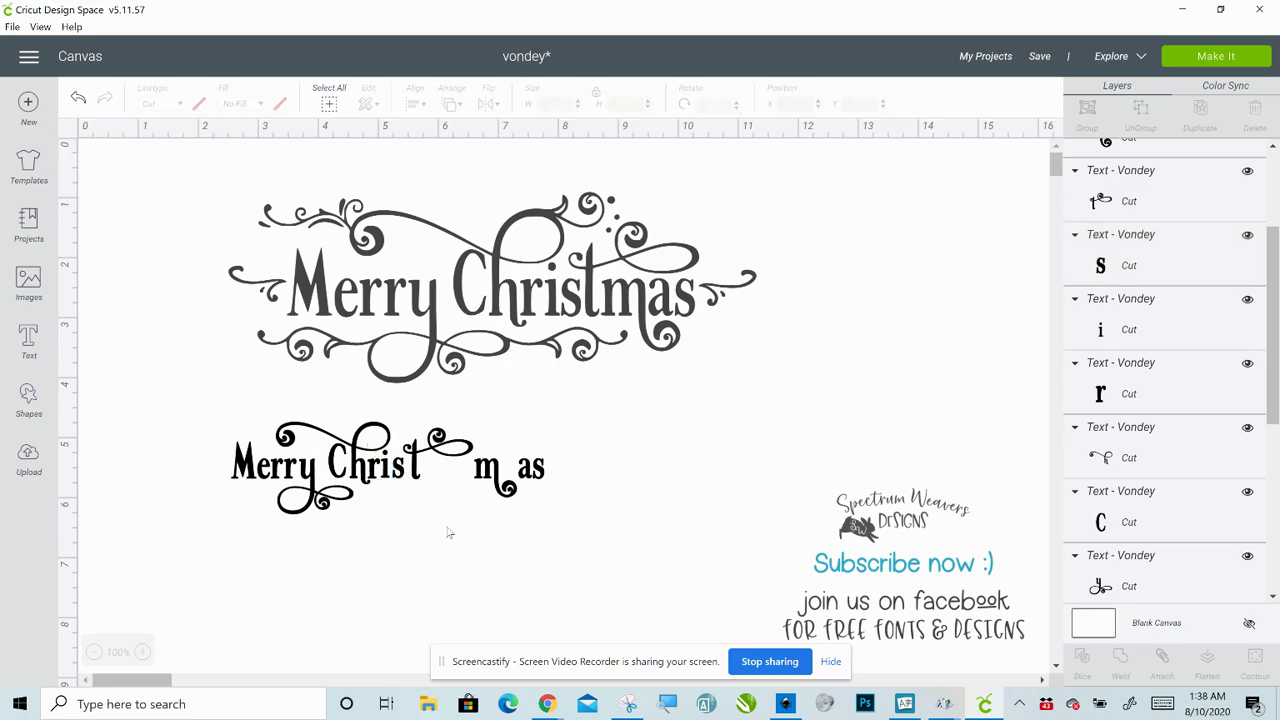
click(418, 478)
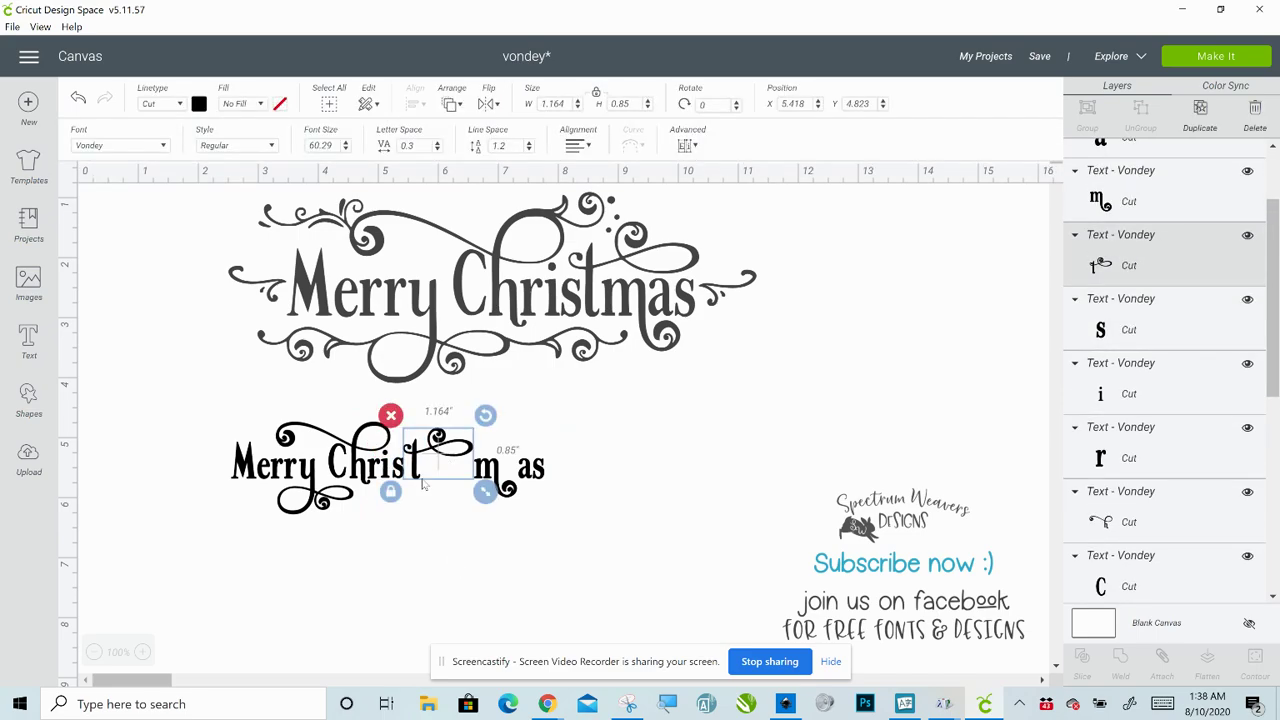
drag(422, 485, 414, 484)
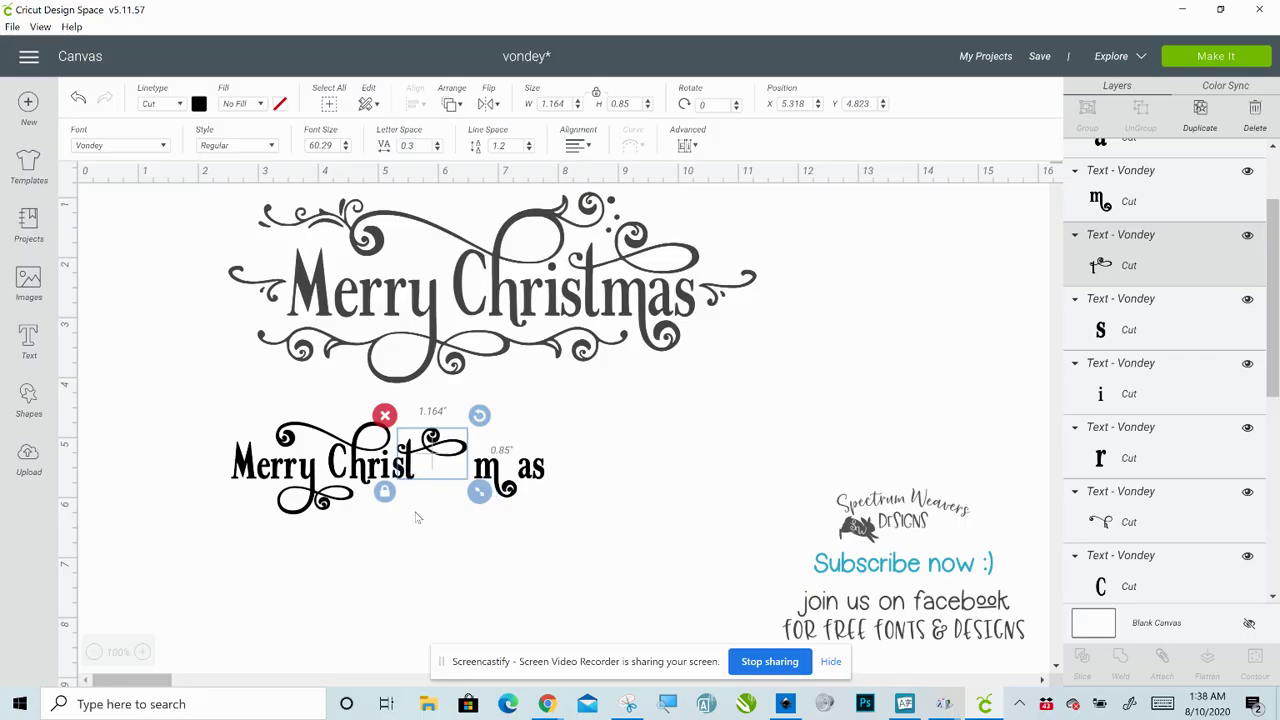
click(456, 505)
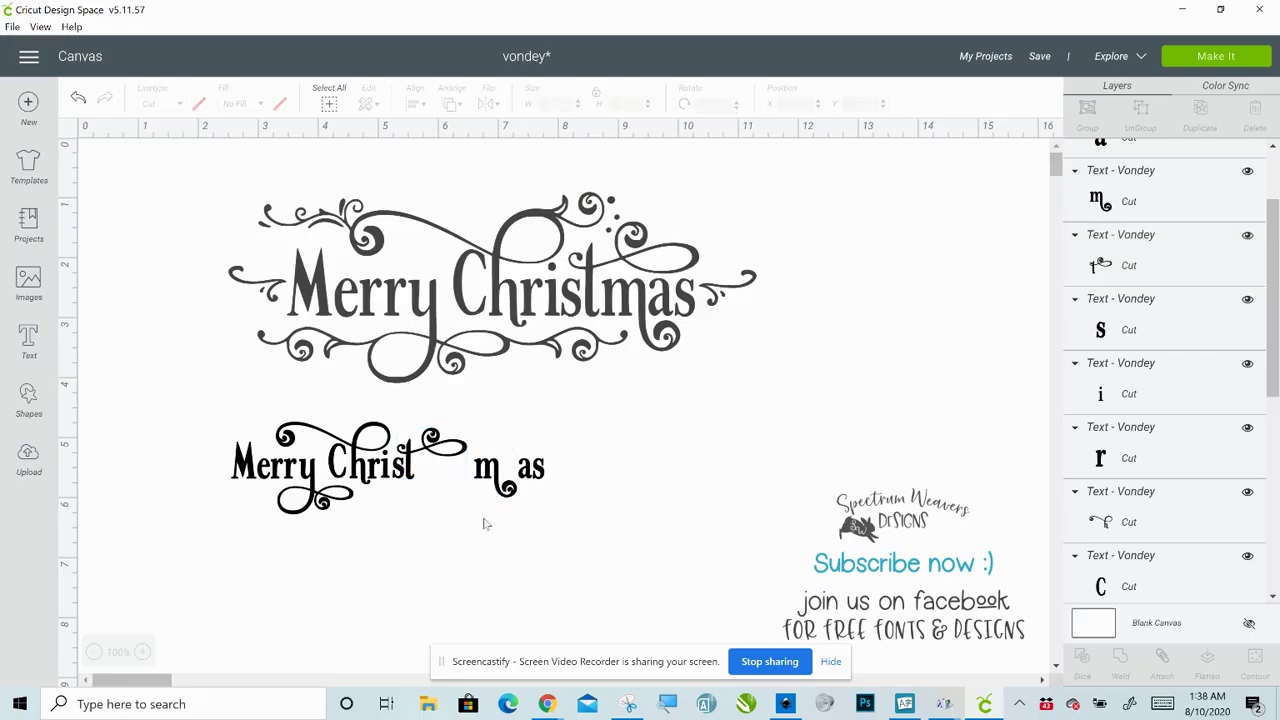
Move the letters m, a and s together under the t's flourish, at X about 5.60, and deselect them
drag(486, 519, 550, 452)
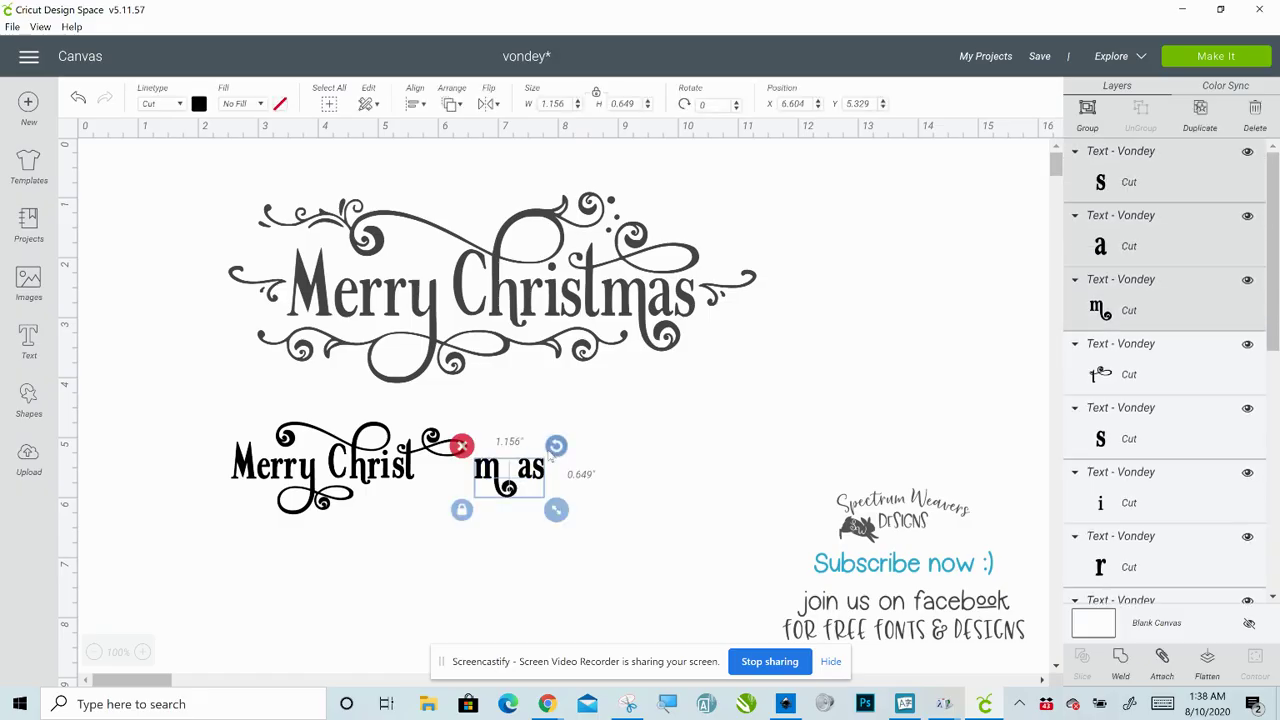
key(Left)
key(Left)
key(Left)
key(Left)
key(Left)
key(Left)
key(Left)
key(Left)
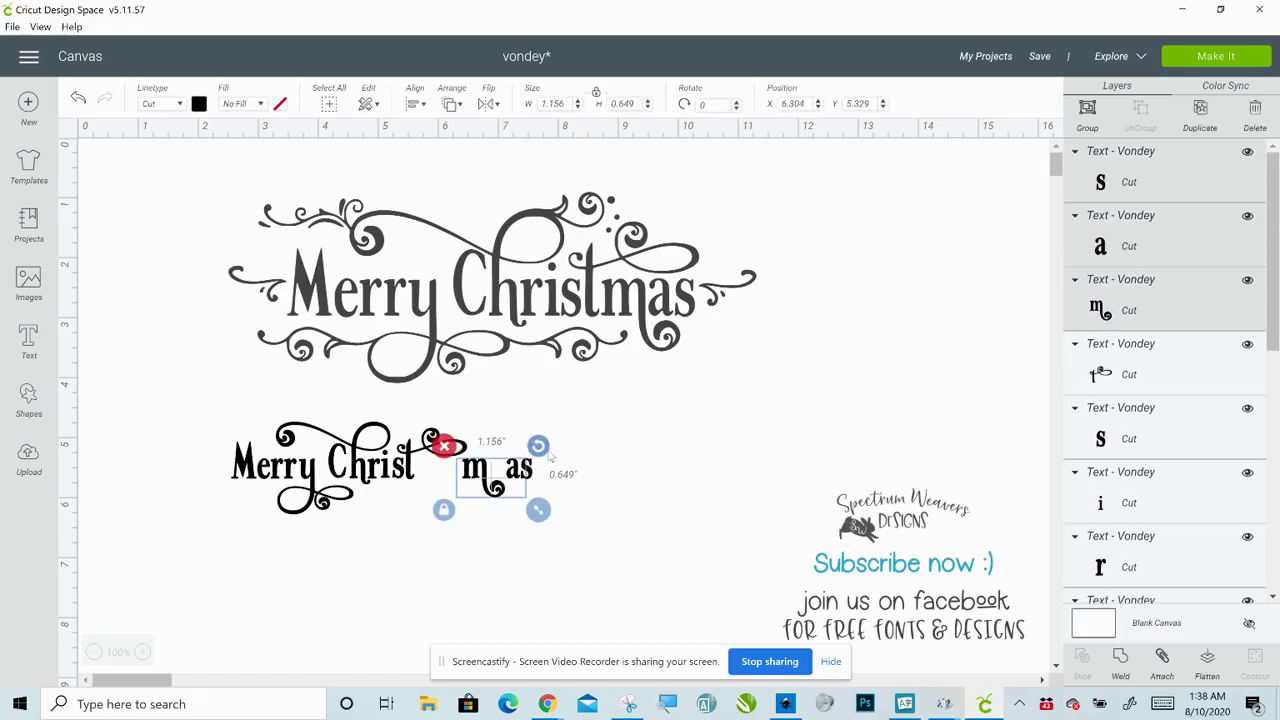
key(Left)
key(Left)
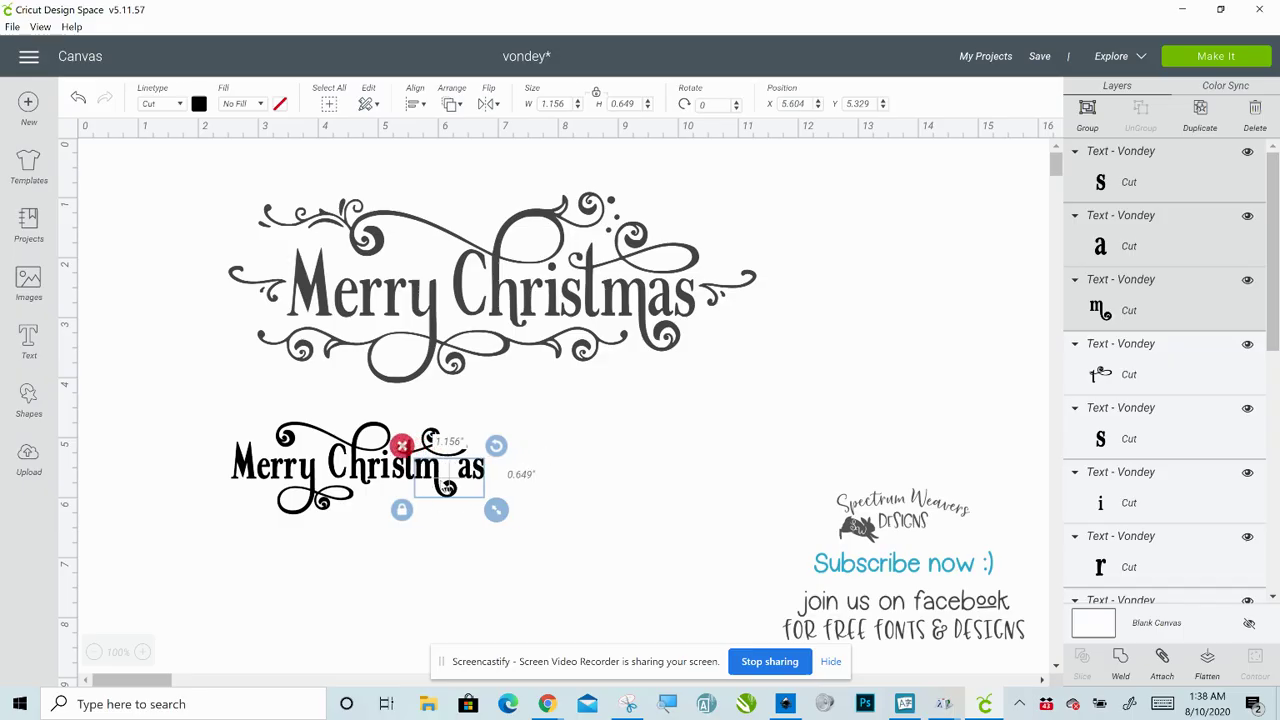
click(499, 561)
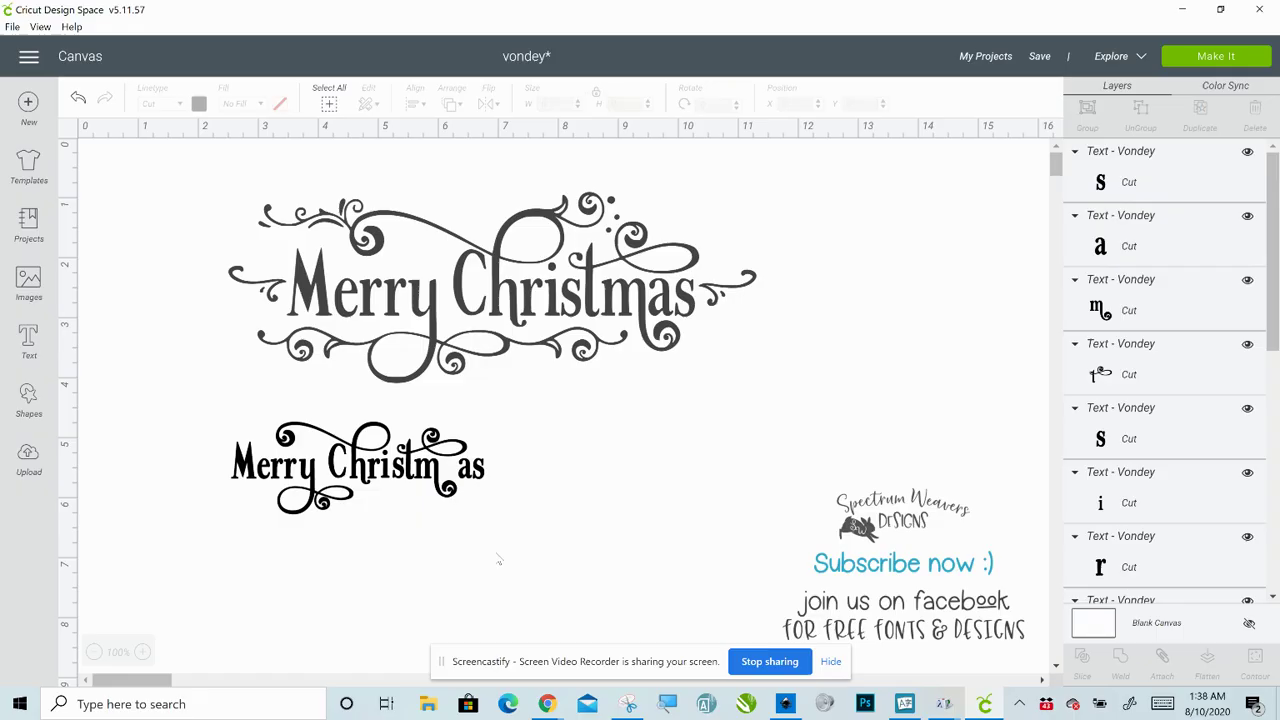
Move the letter a against the swash m, at X about 6.04, and deselect it
click(470, 482)
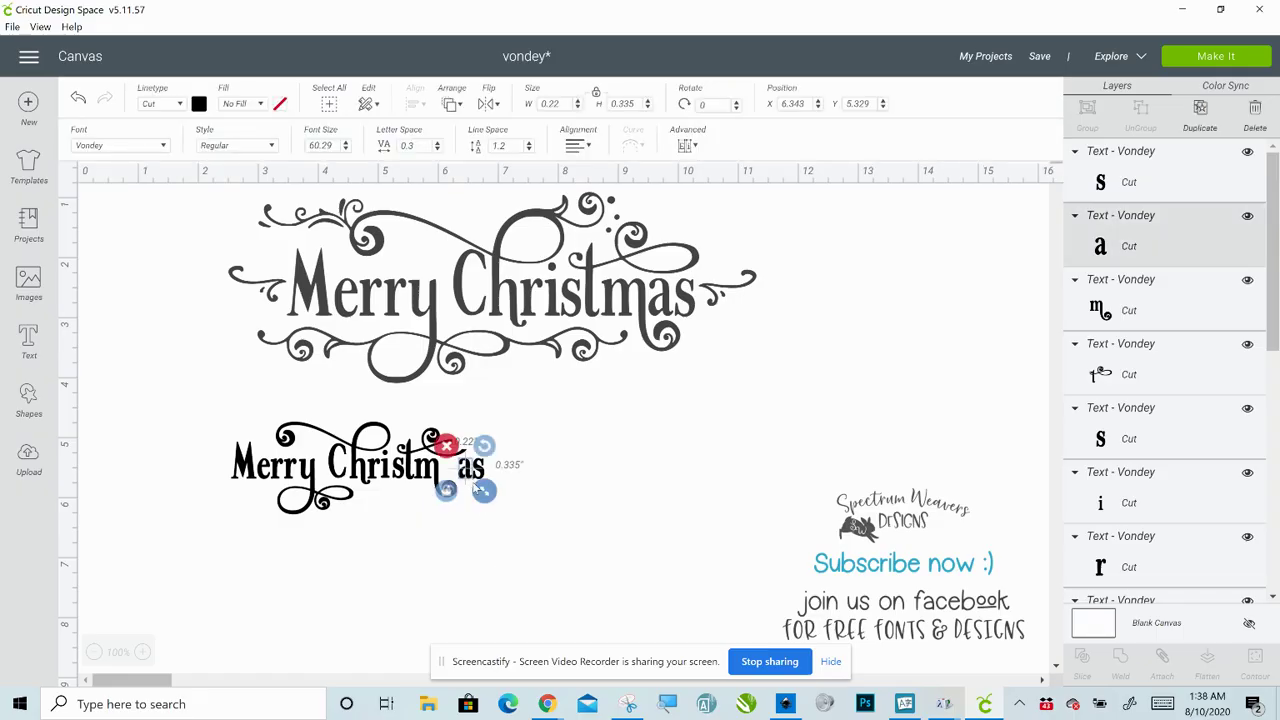
key(Left)
key(Left)
key(Left)
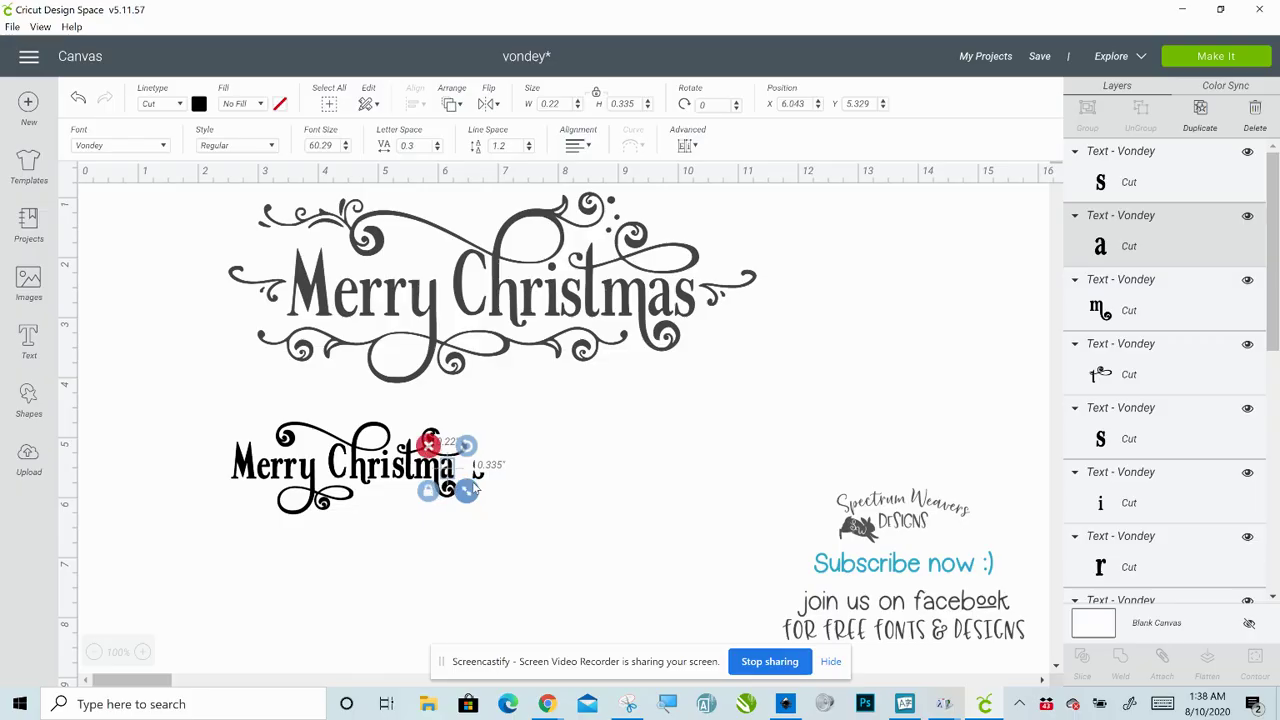
click(531, 486)
Move the final s directly beside the a, at X about 6.28, to close up the word Christmas
click(480, 470)
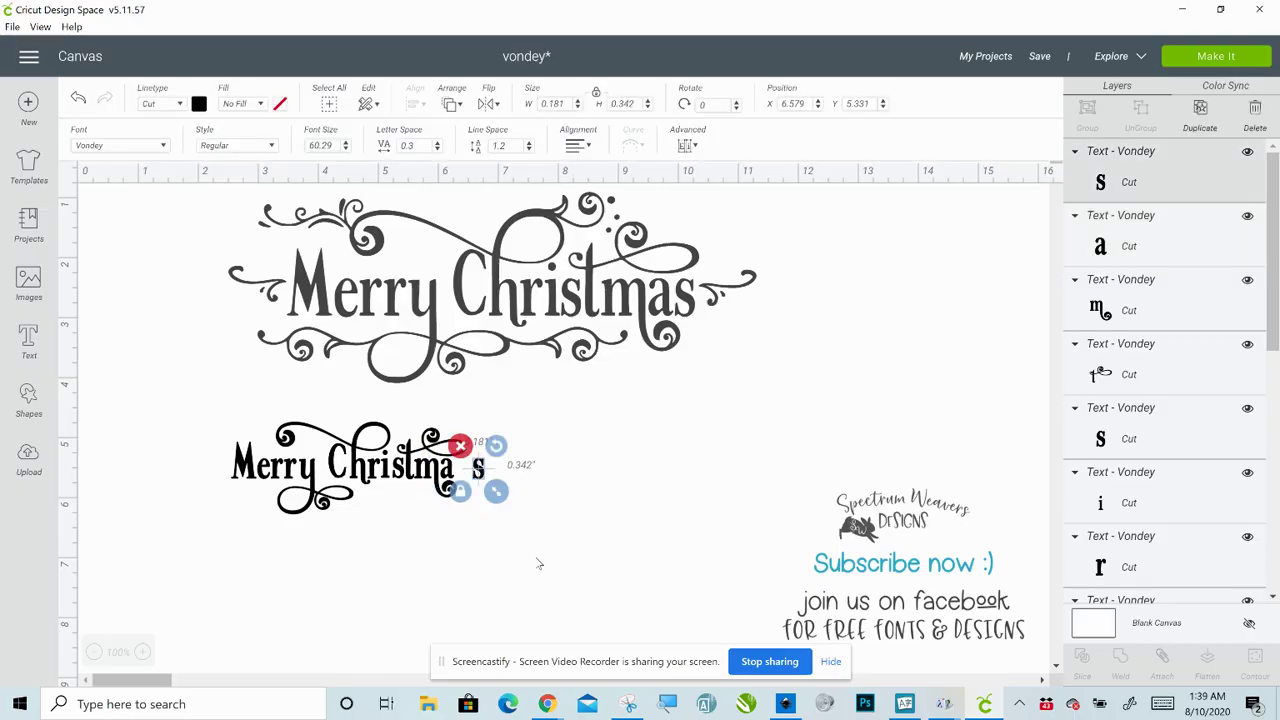
key(Left)
key(Left)
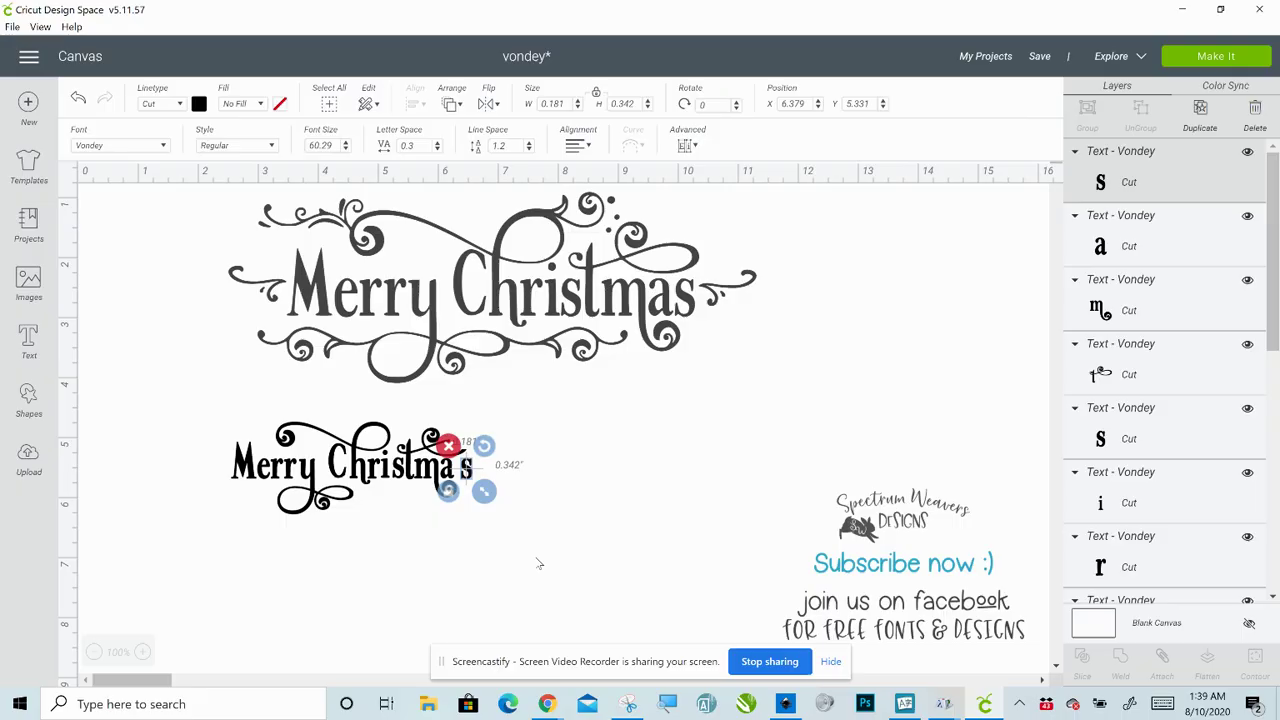
key(Left)
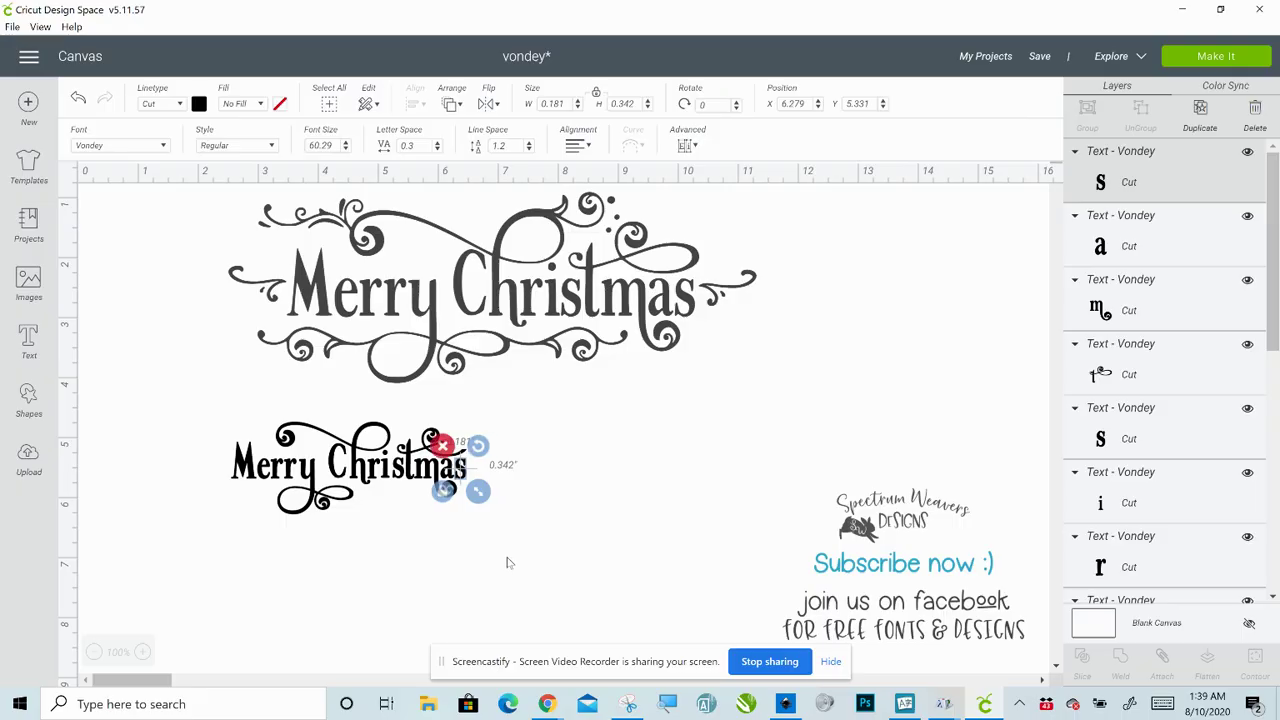
click(506, 563)
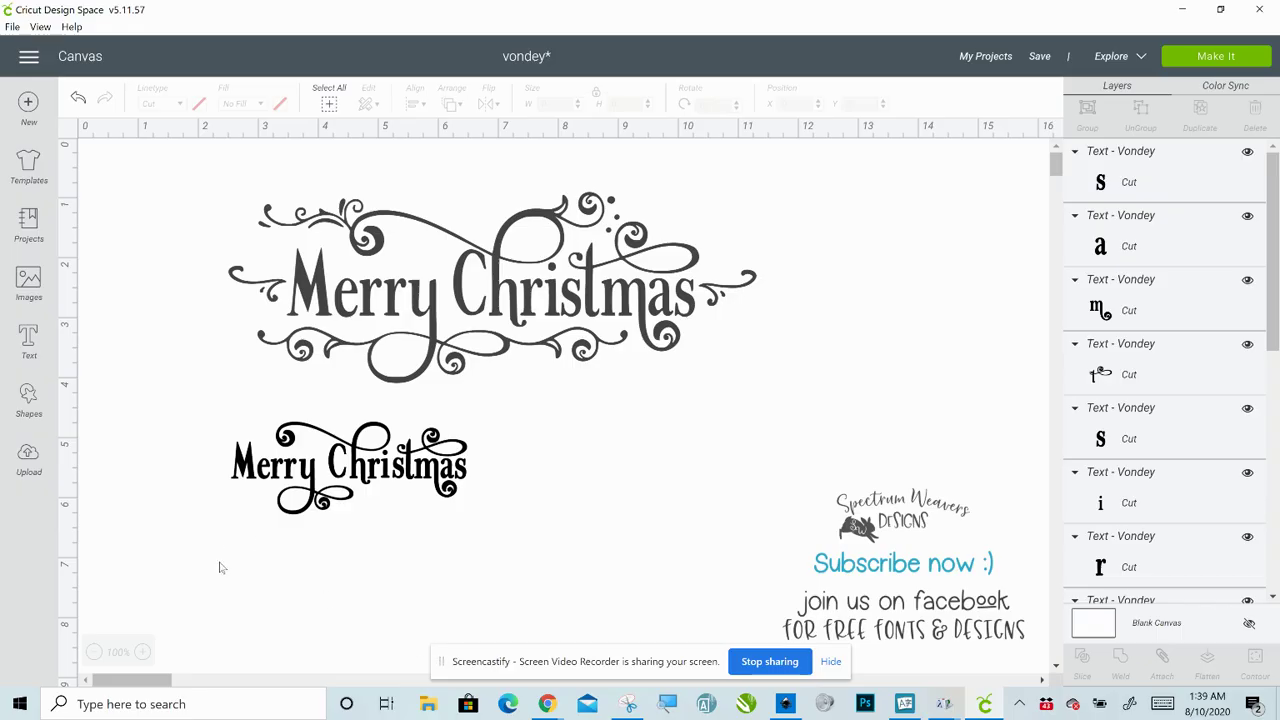
Weld all the letters of the black Merry Christmas lettering into a single shape
drag(225, 557, 519, 427)
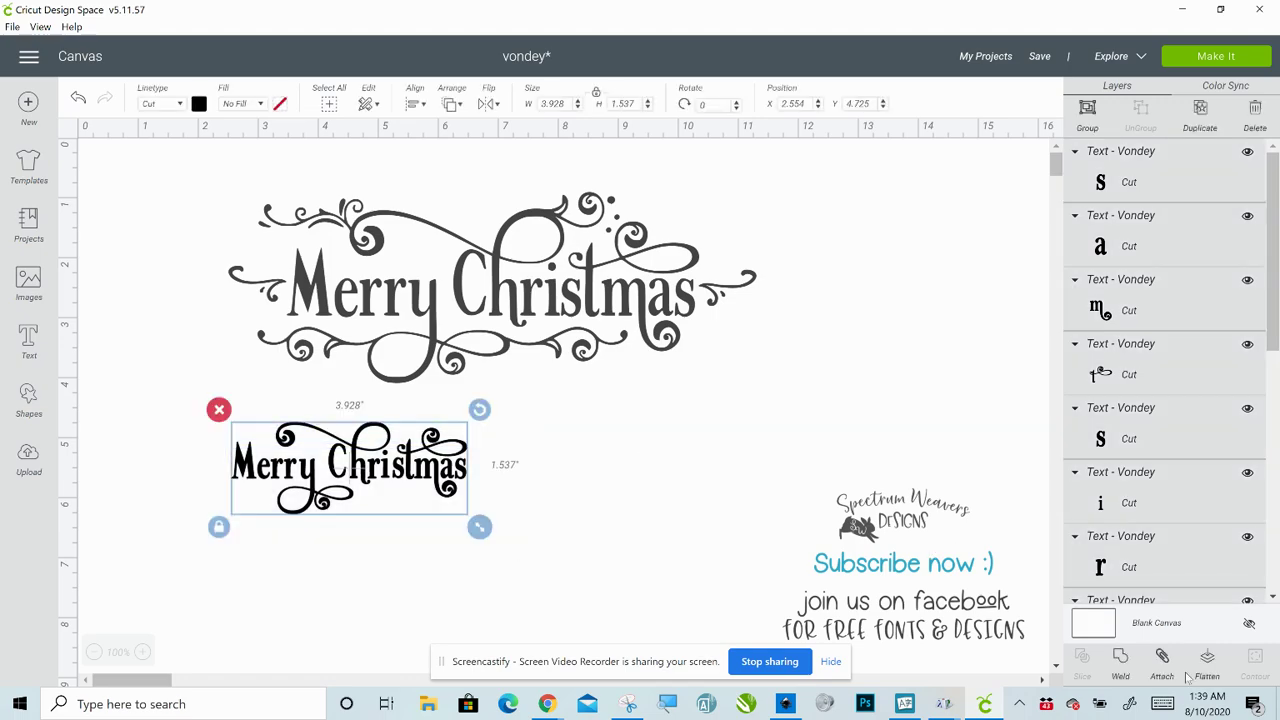
click(1123, 665)
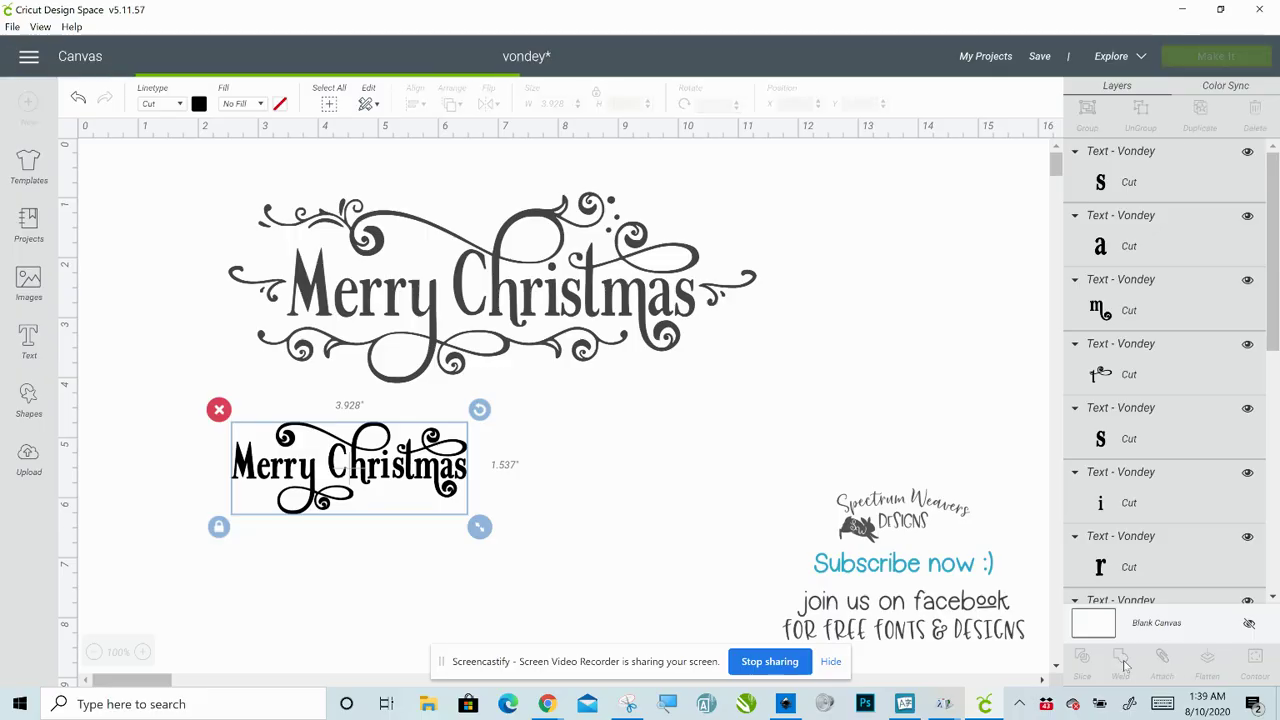
click(412, 462)
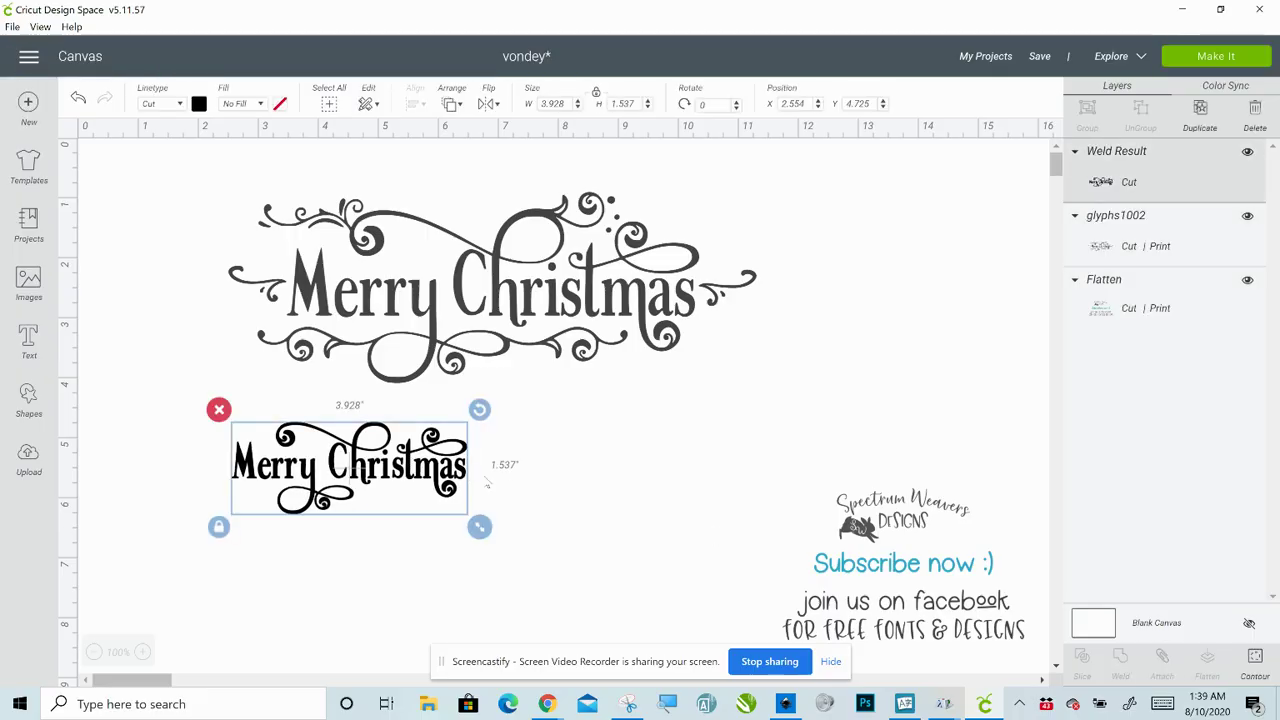
Enlarge the welded Merry Christmas to about 6.54 by 2.56 inches and position it below the sample design
drag(482, 529, 644, 605)
drag(562, 498, 576, 487)
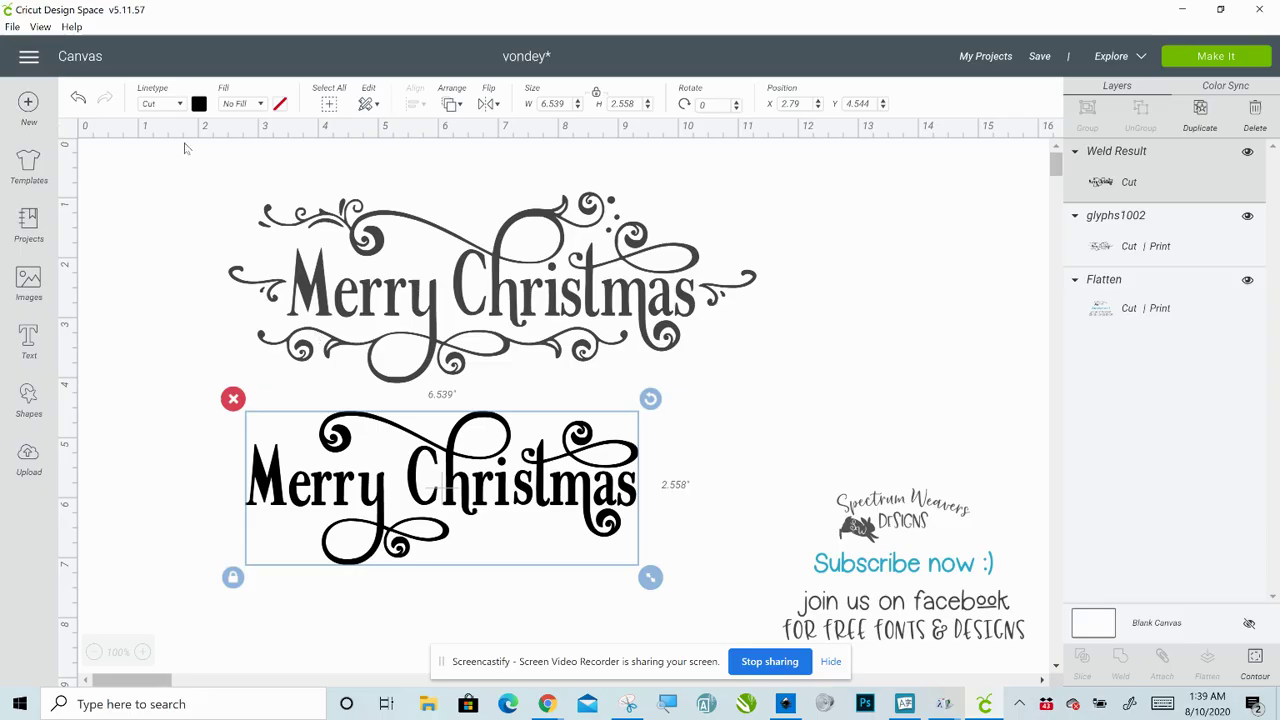
click(438, 307)
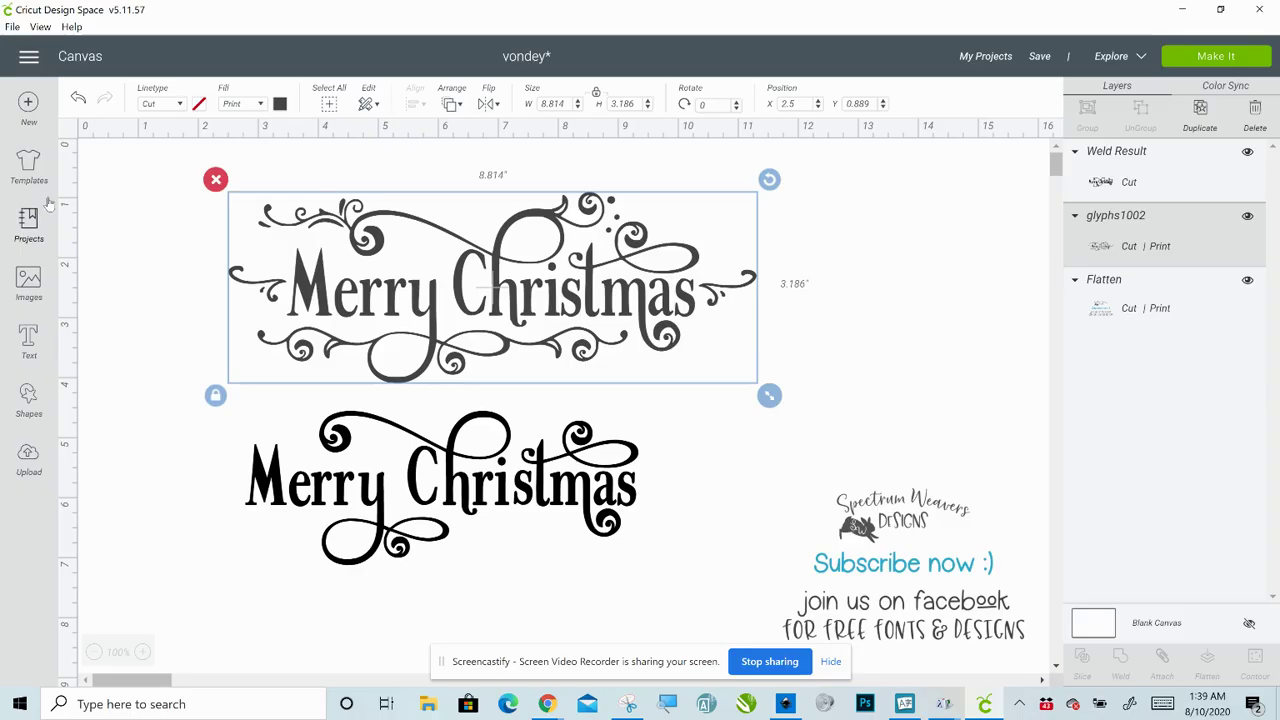
Add a new text box and set its font to Vondey Ornaments
click(29, 340)
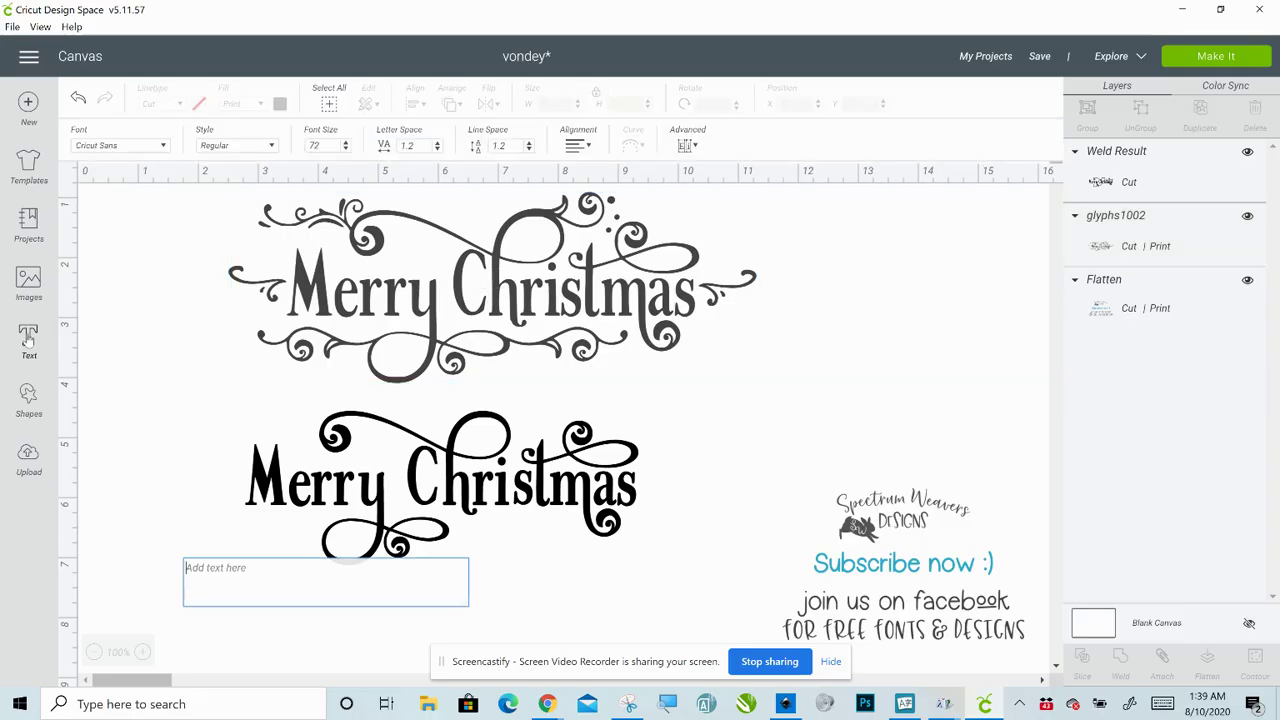
click(157, 147)
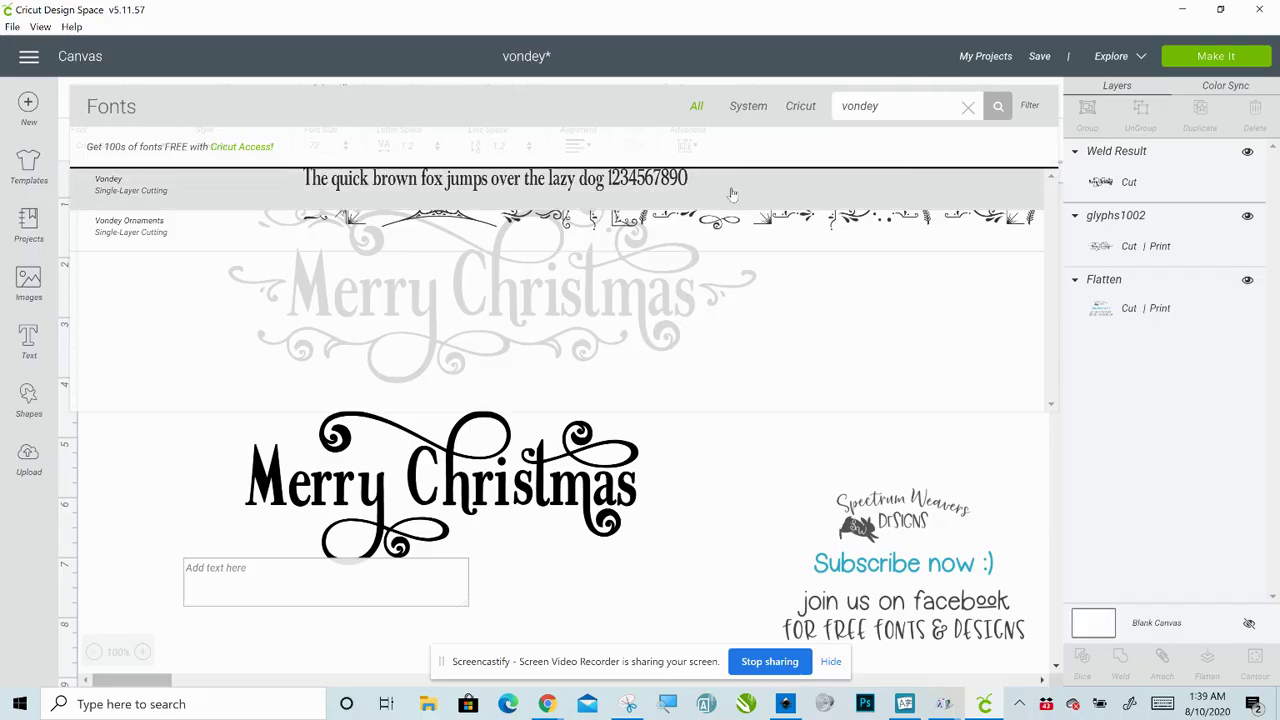
click(719, 224)
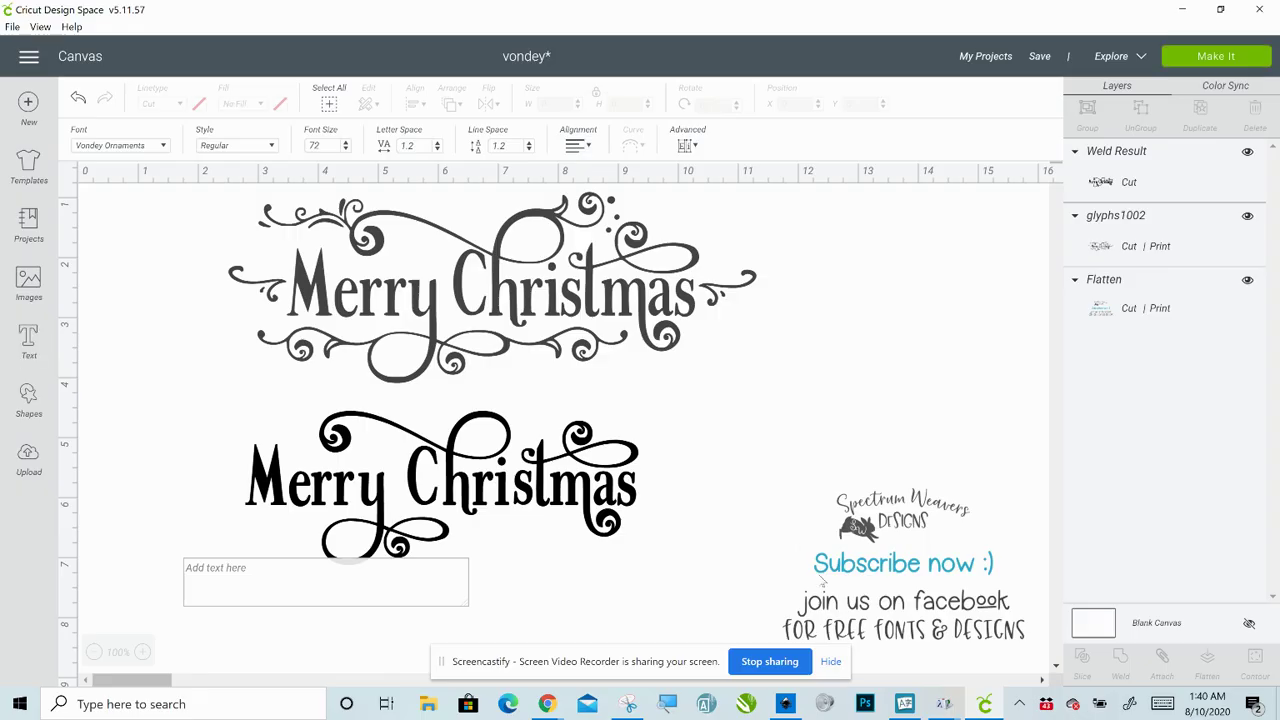
Switch to UI Character Map, copy the Vondey Ornaments scroll glyph U+0055, and return to the Cricut Design Space canvas
click(904, 704)
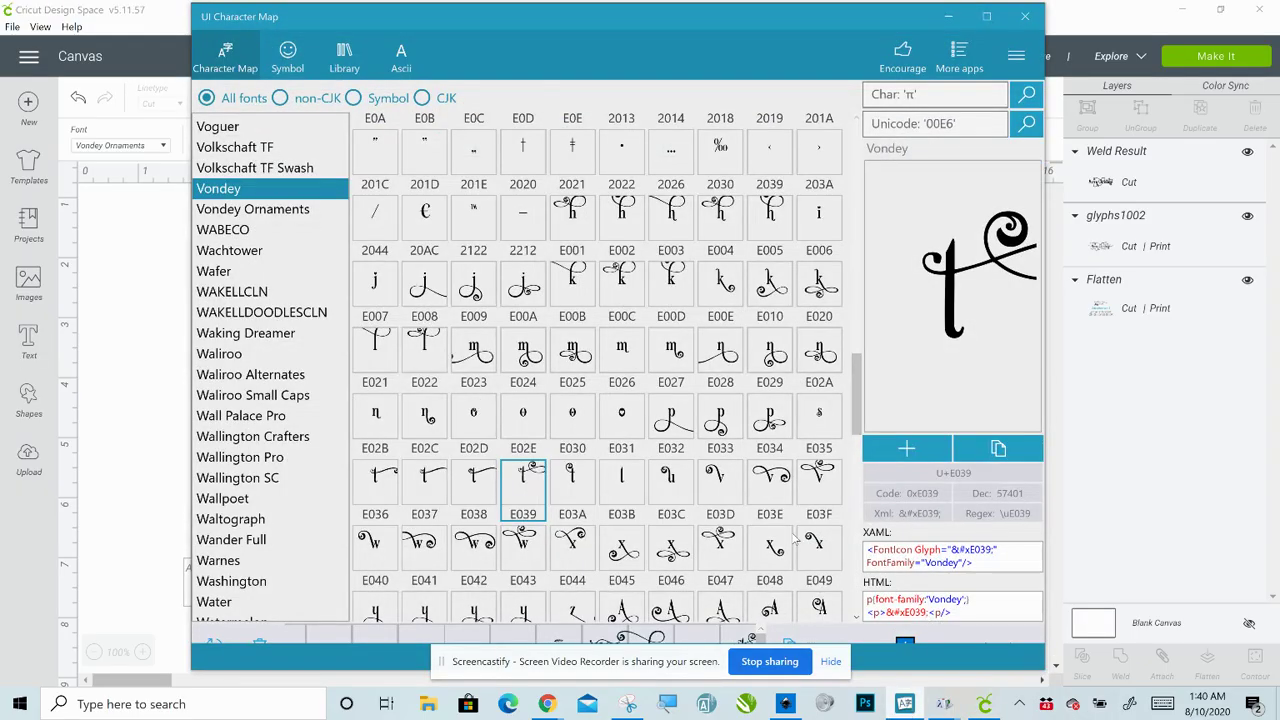
click(306, 210)
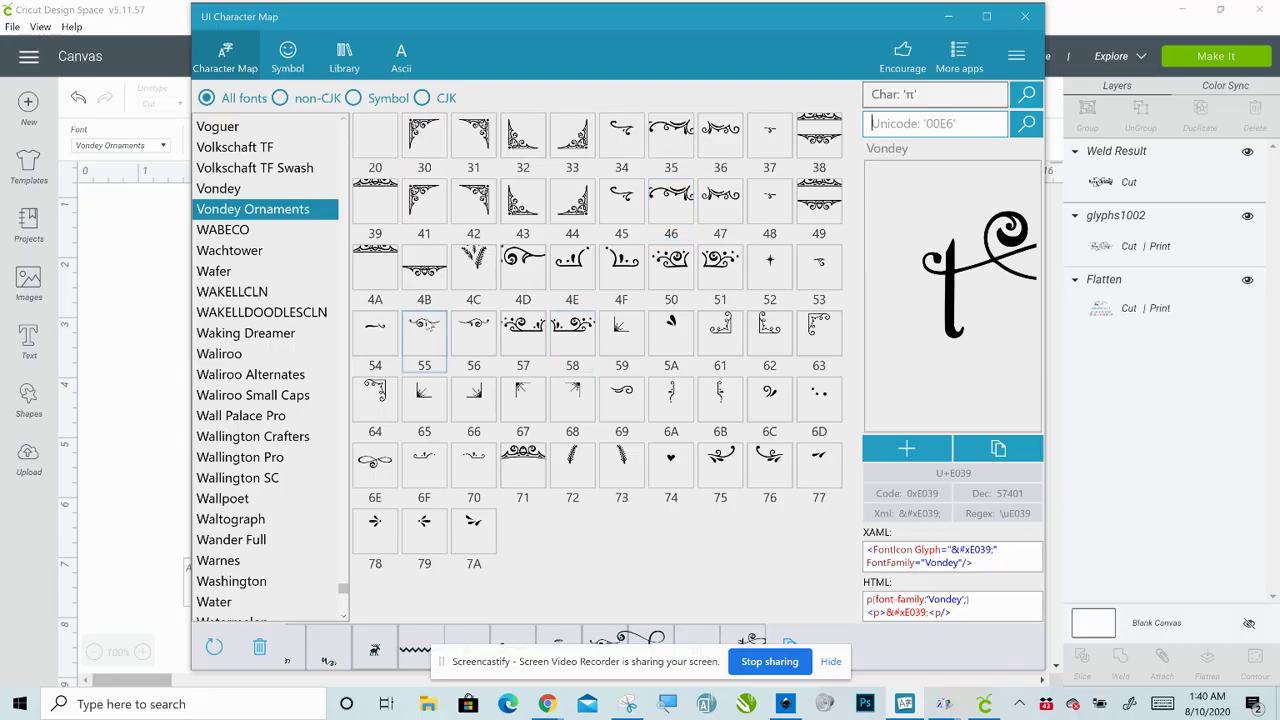
click(425, 325)
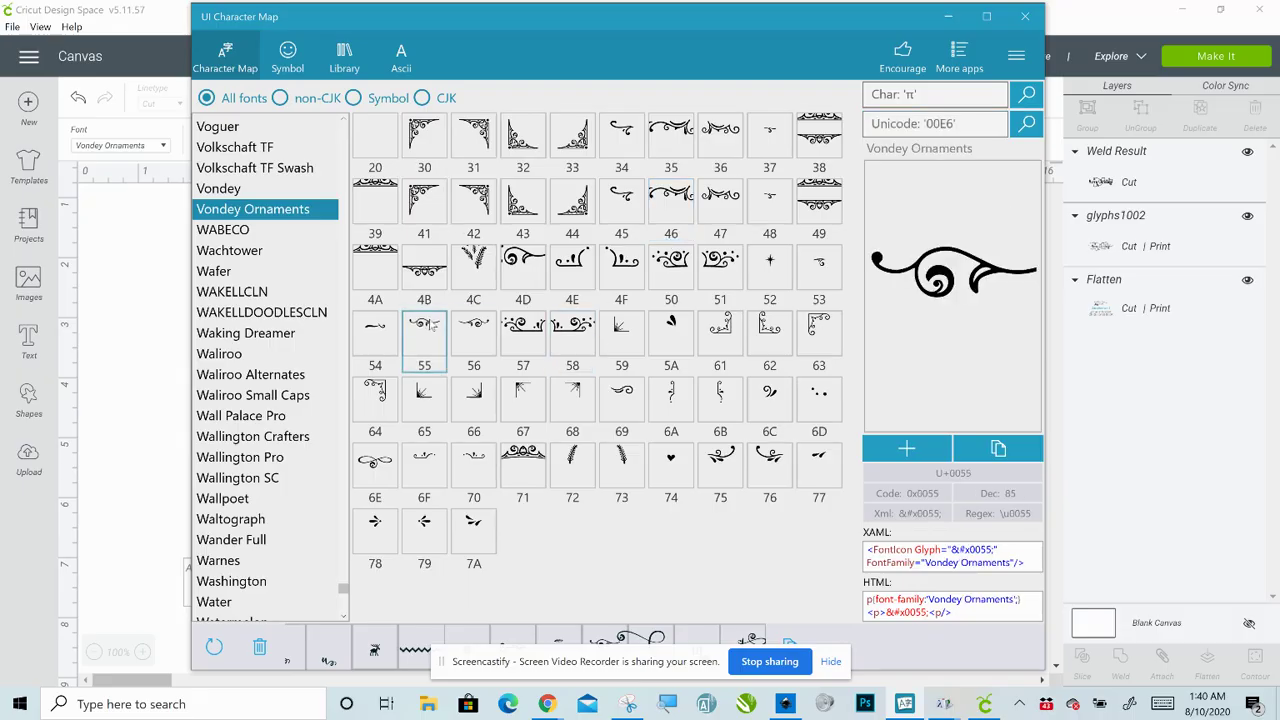
click(968, 451)
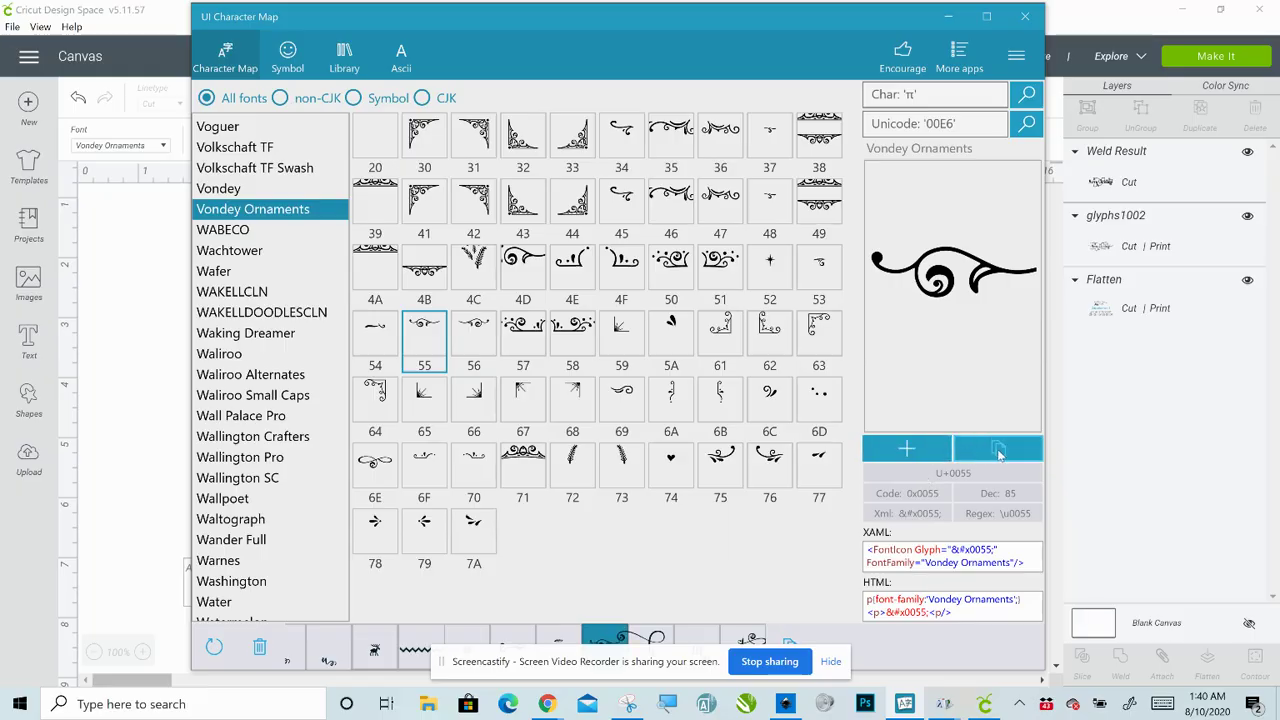
click(948, 18)
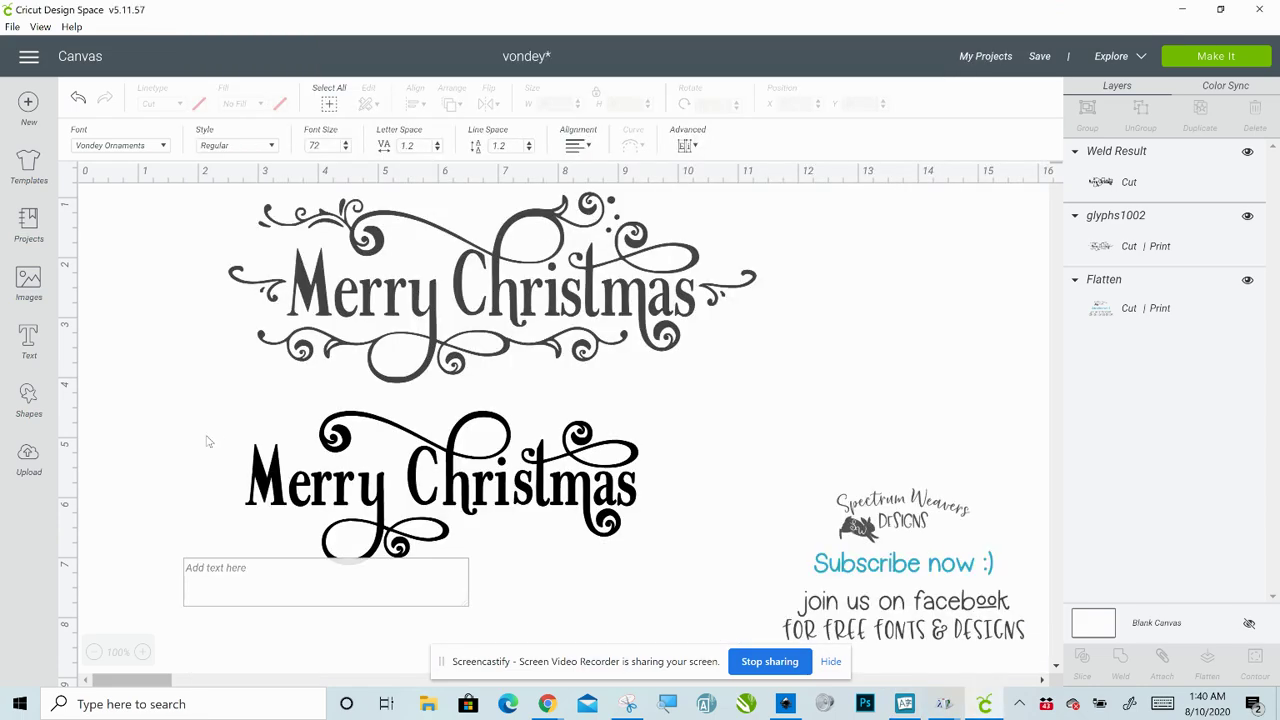
Paste the copied scroll glyph into the Vondey Ornaments text box and park the ornament in the blank area beside the sample design
click(192, 568)
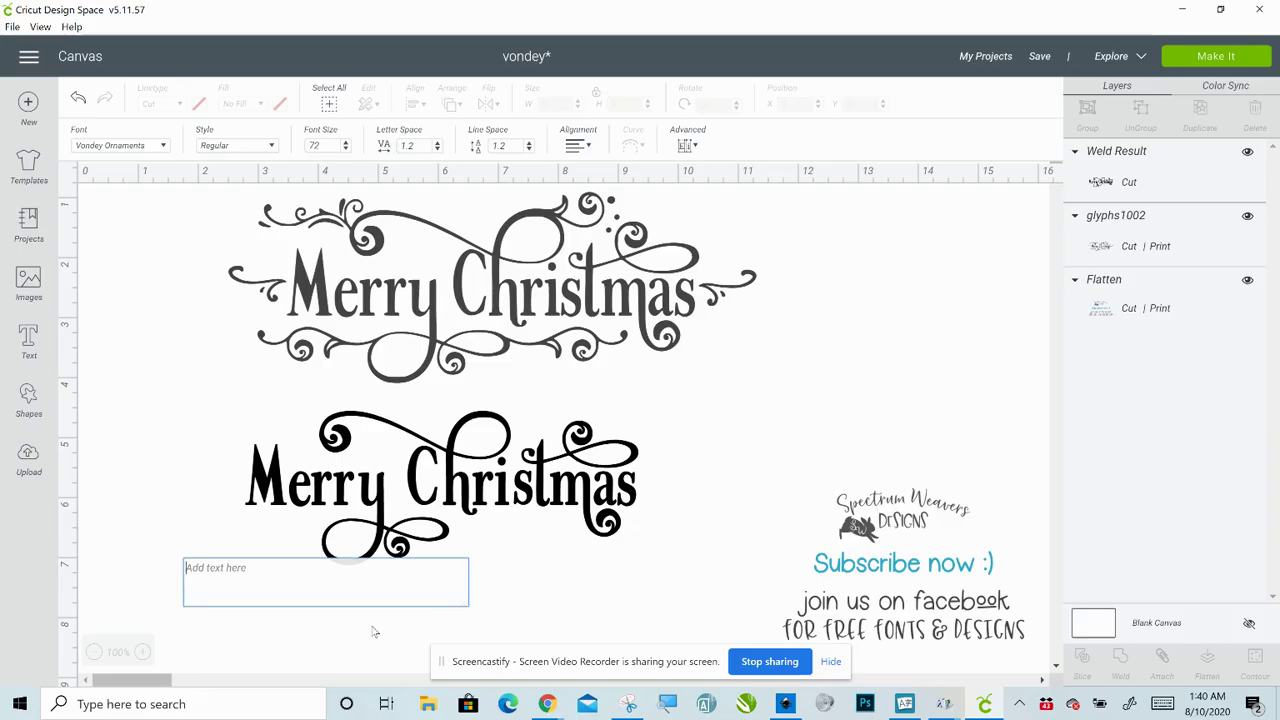
key(ctrl+v)
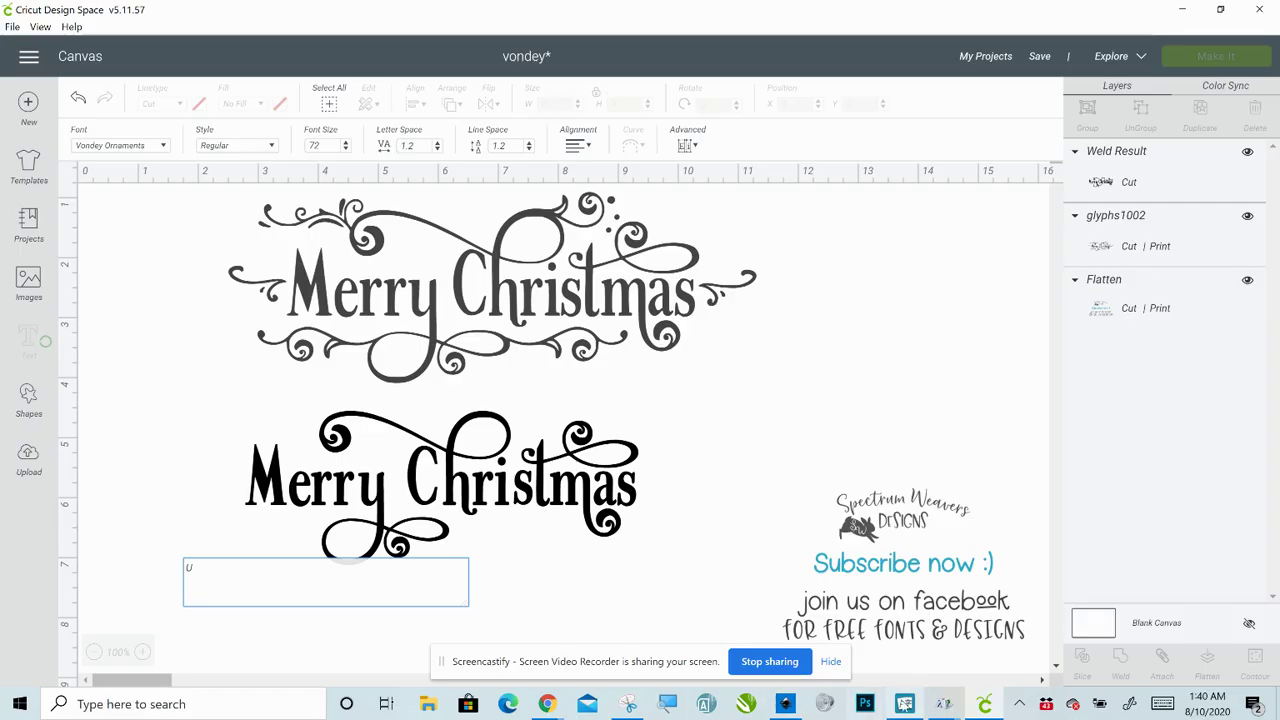
key(ctrl+v)
mouse_move(904, 704)
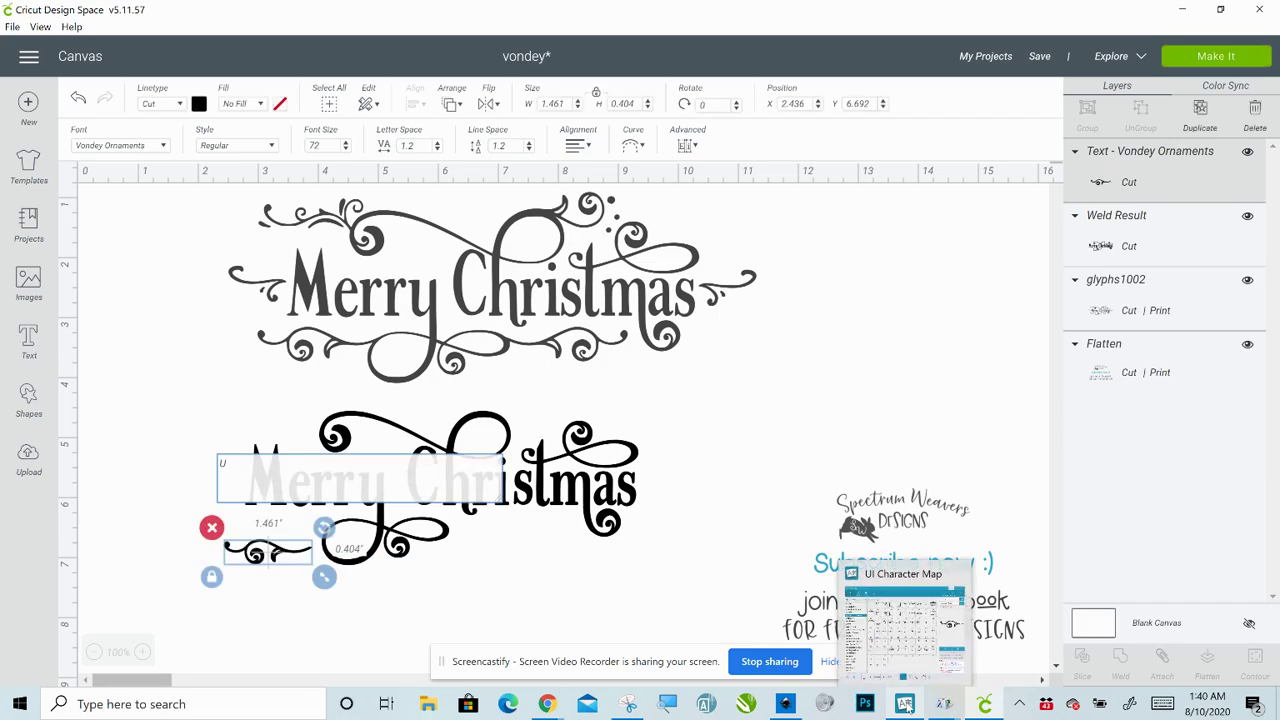
click(250, 560)
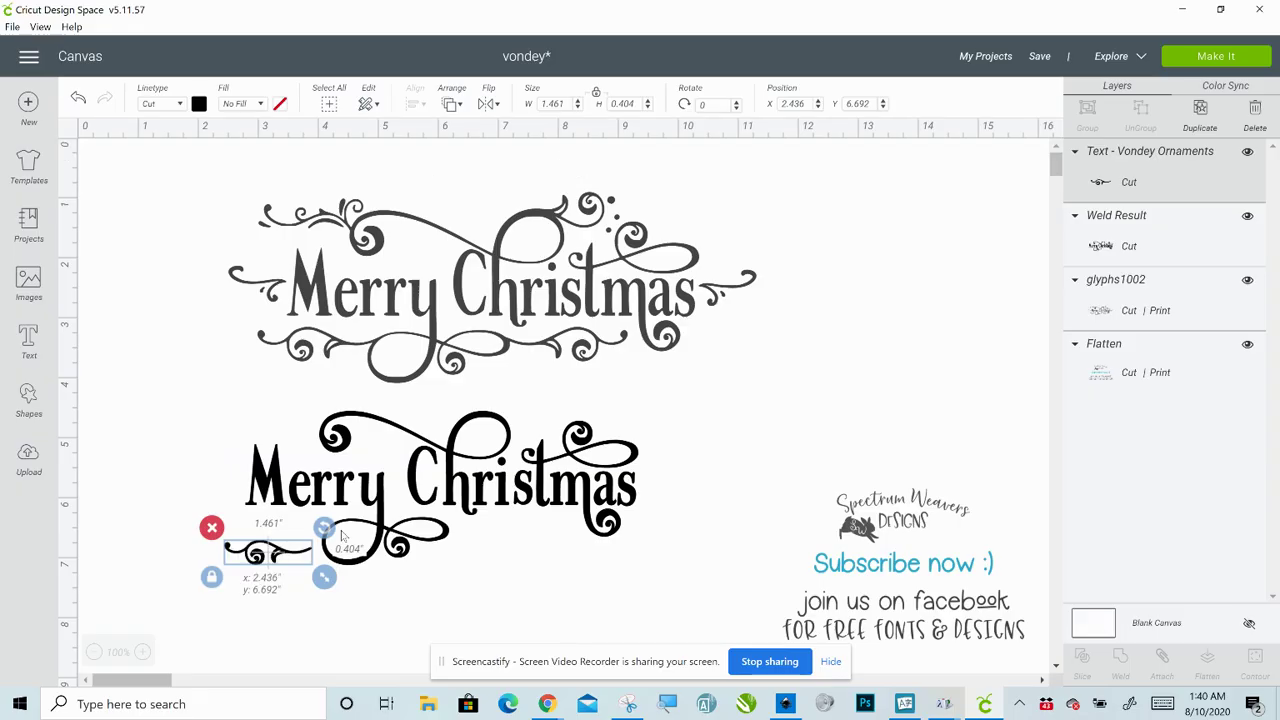
drag(250, 560, 852, 303)
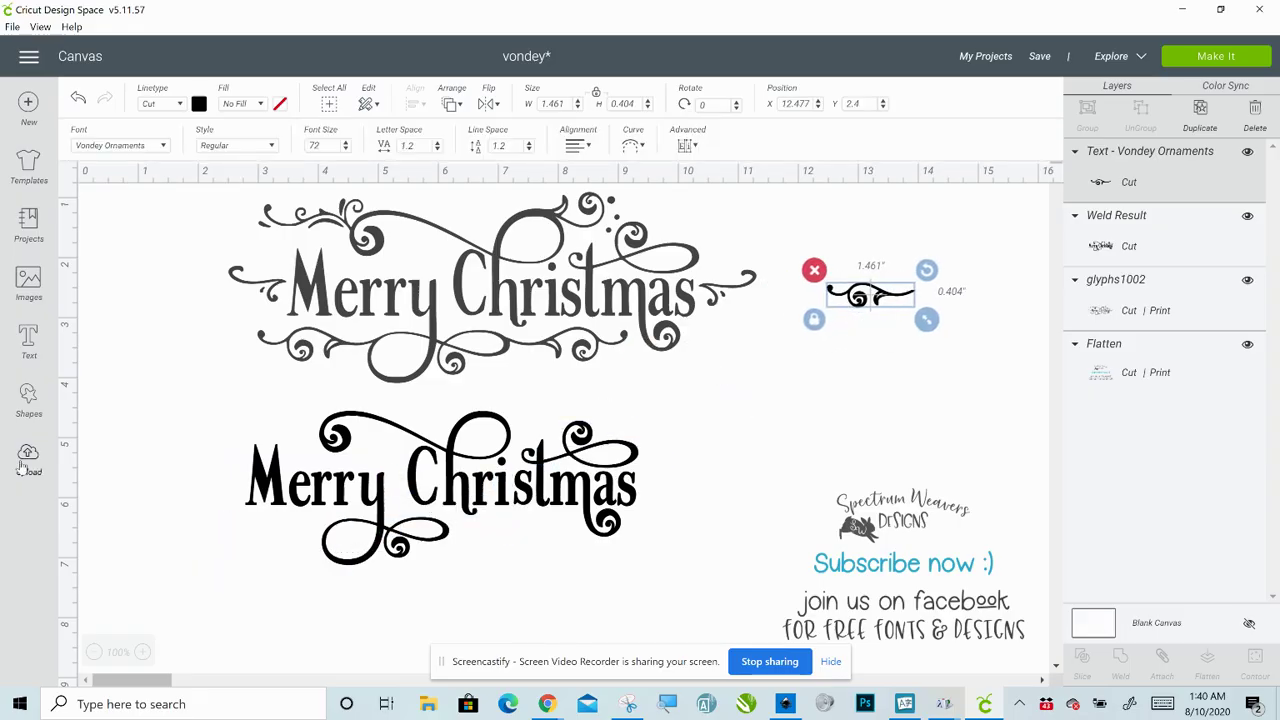
Add a new text box, copy the Vondey Ornaments glyph U+0045 in UI Character Map, and return to the Cricut Design Space canvas
click(28, 340)
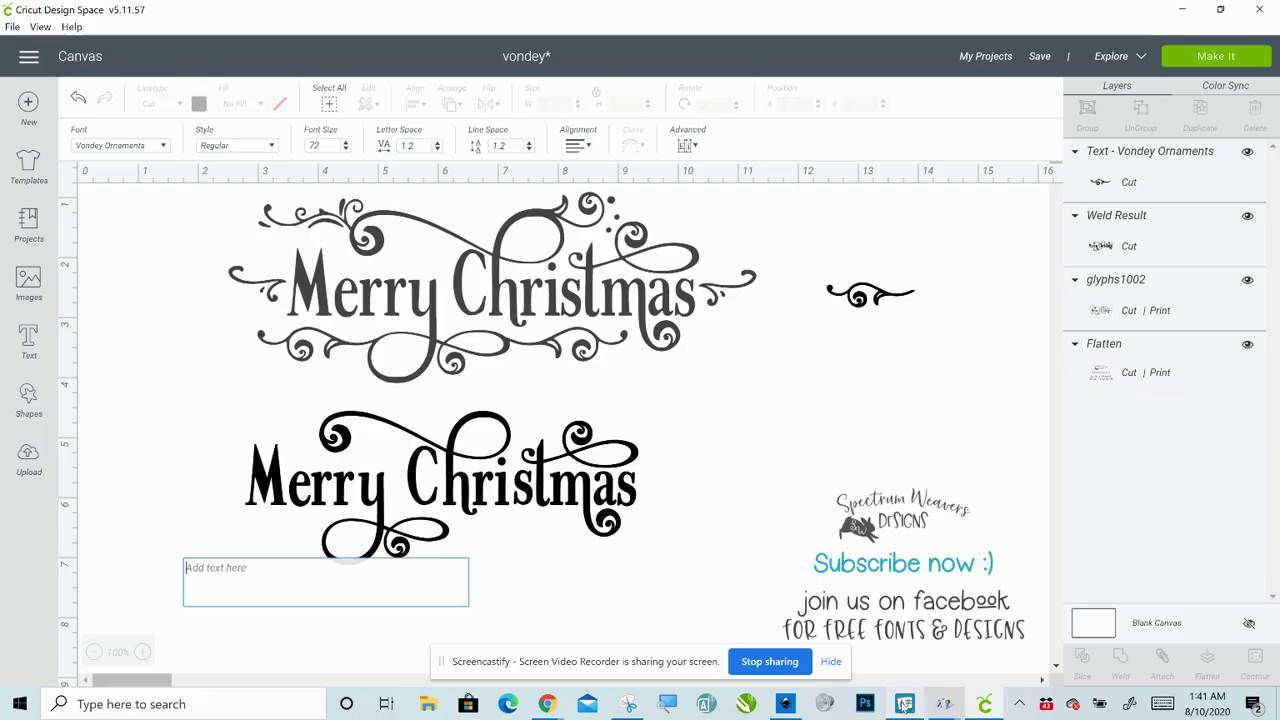
click(904, 704)
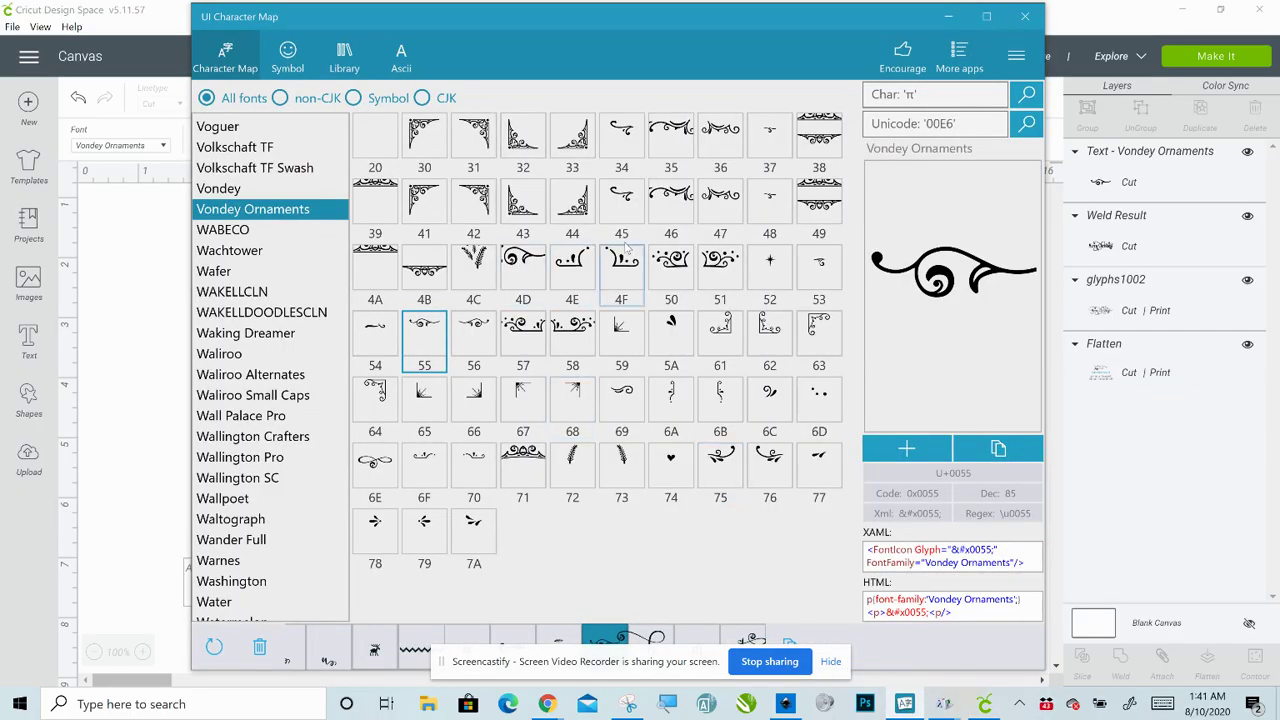
click(622, 196)
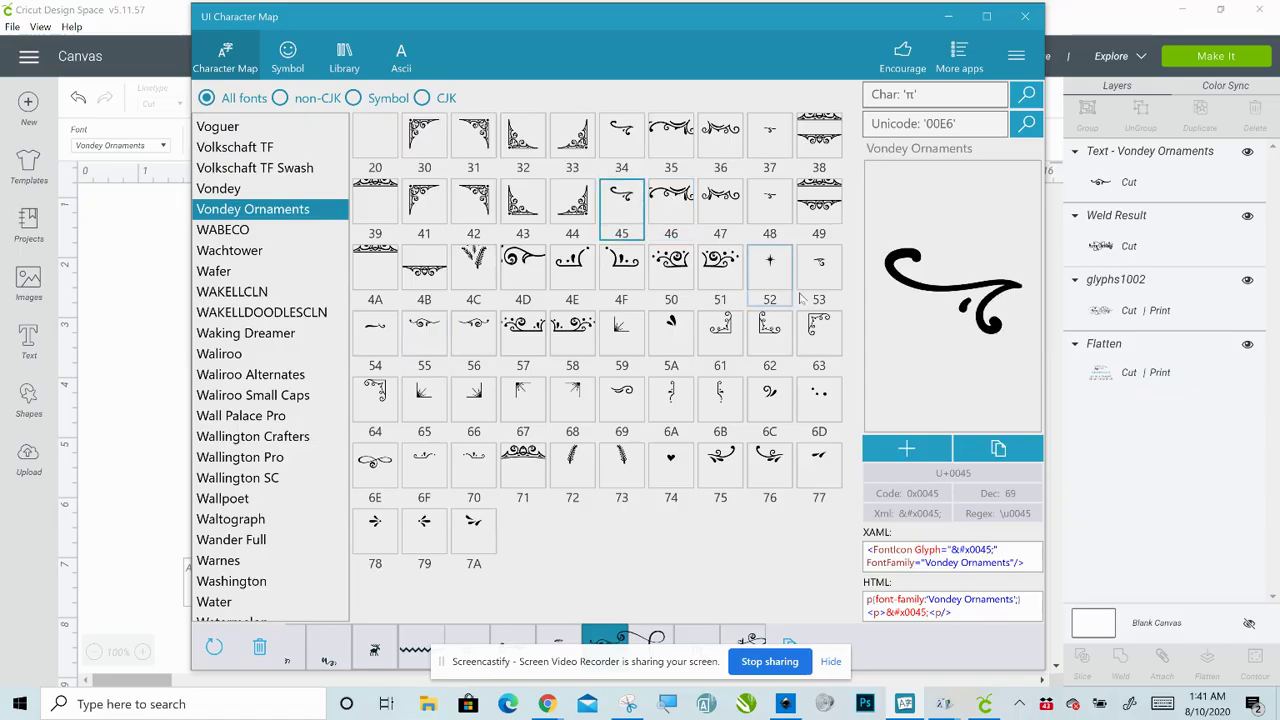
click(998, 449)
click(946, 17)
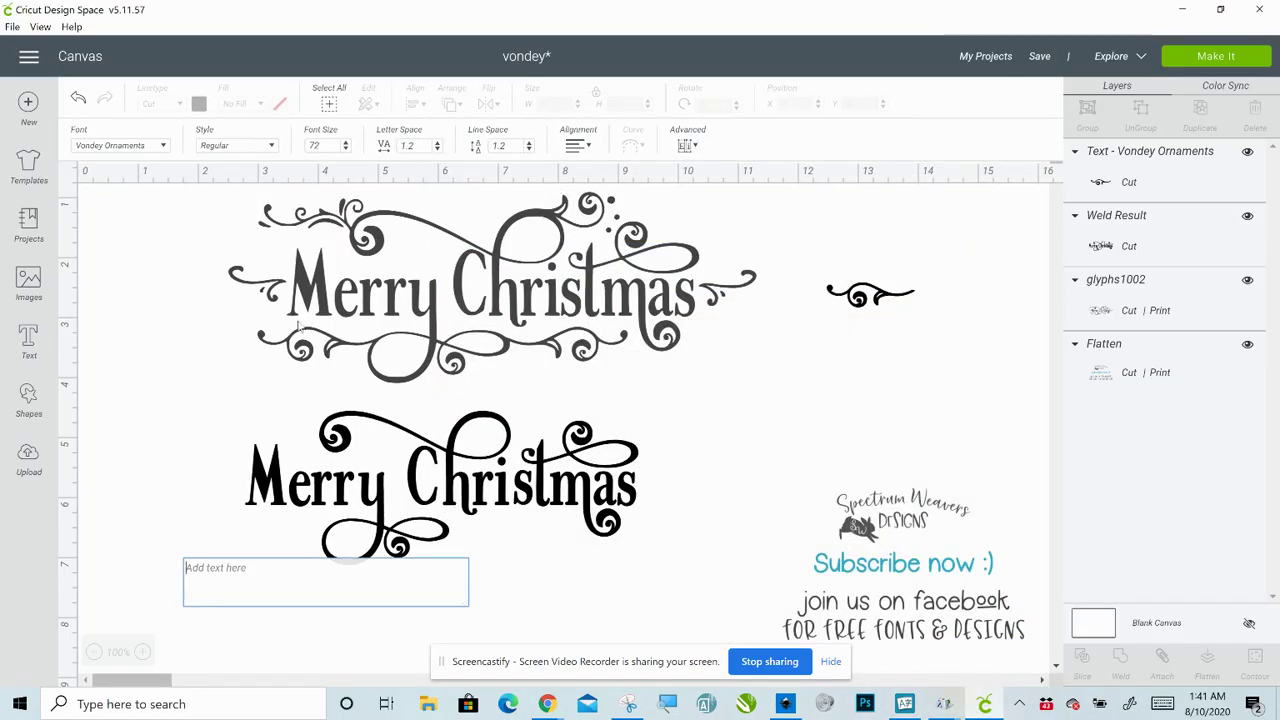
Paste the U+0045 glyph into the new text box and place the ornament below the first scroll
key(ctrl+v)
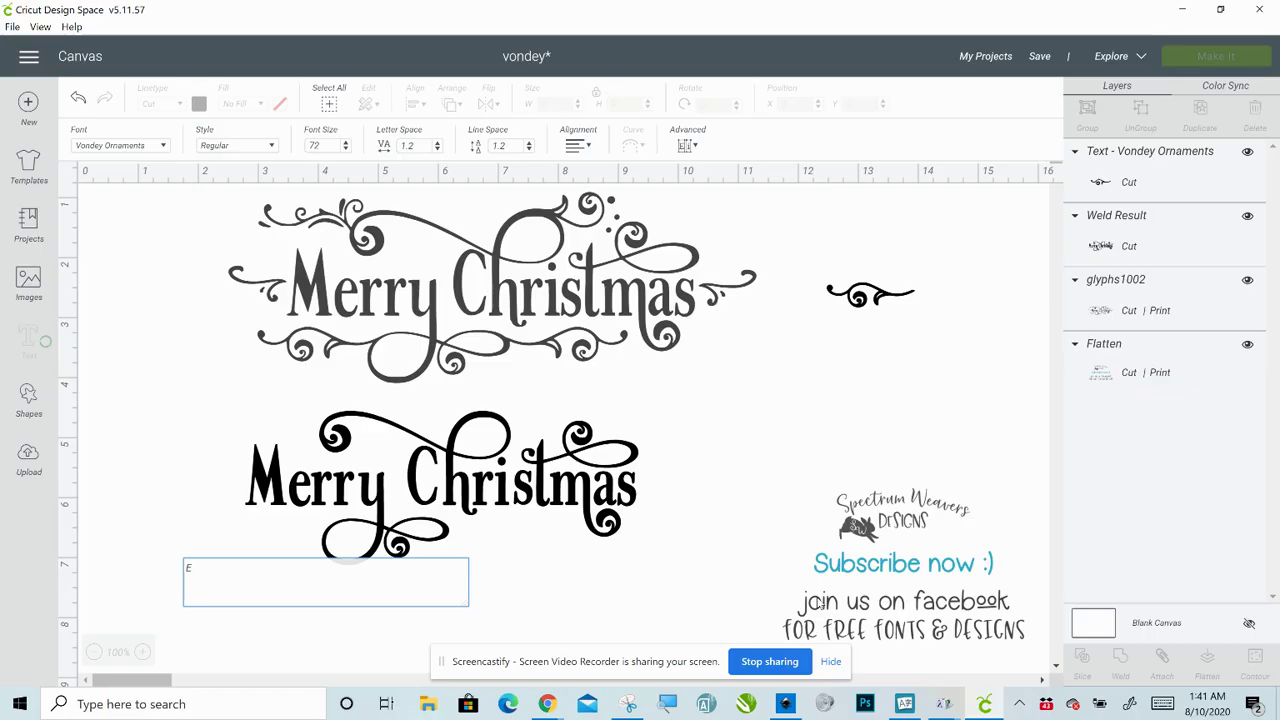
click(700, 600)
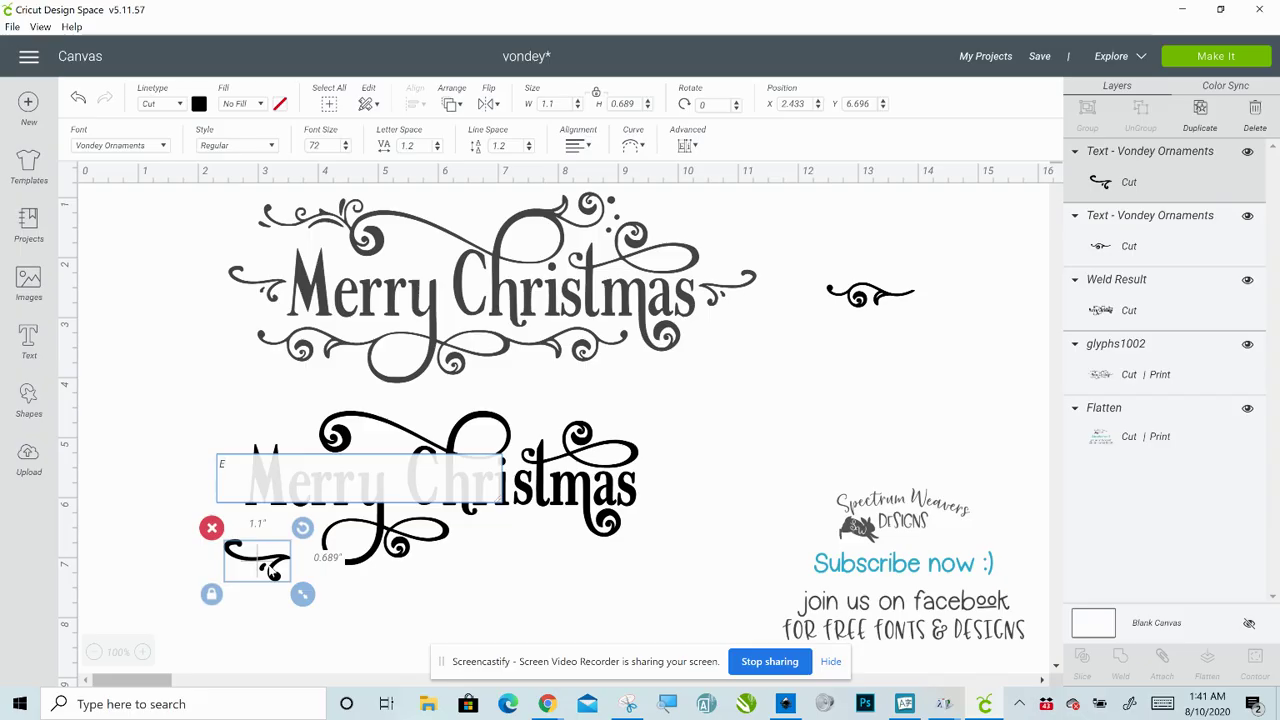
drag(270, 565, 886, 353)
Start another text box, copy the Vondey Ornaments glyph U+0046 in UI Character Map, and return to the Cricut Design Space canvas
click(29, 340)
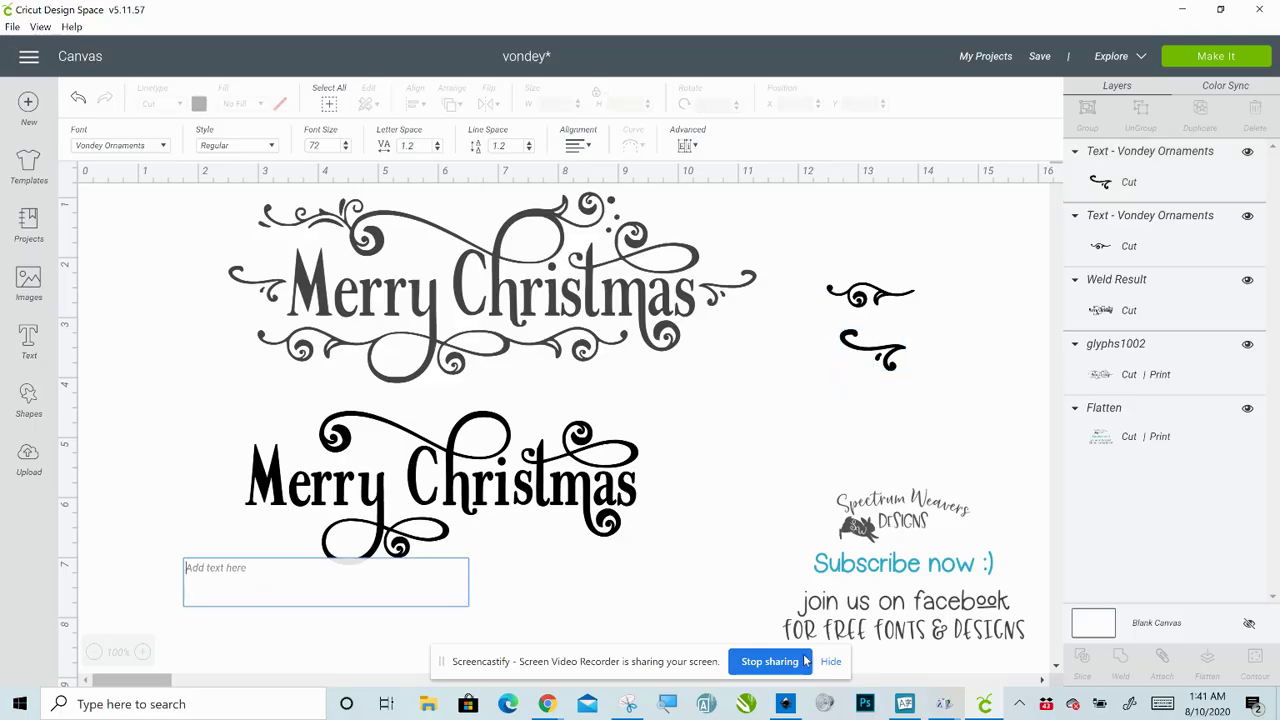
click(907, 706)
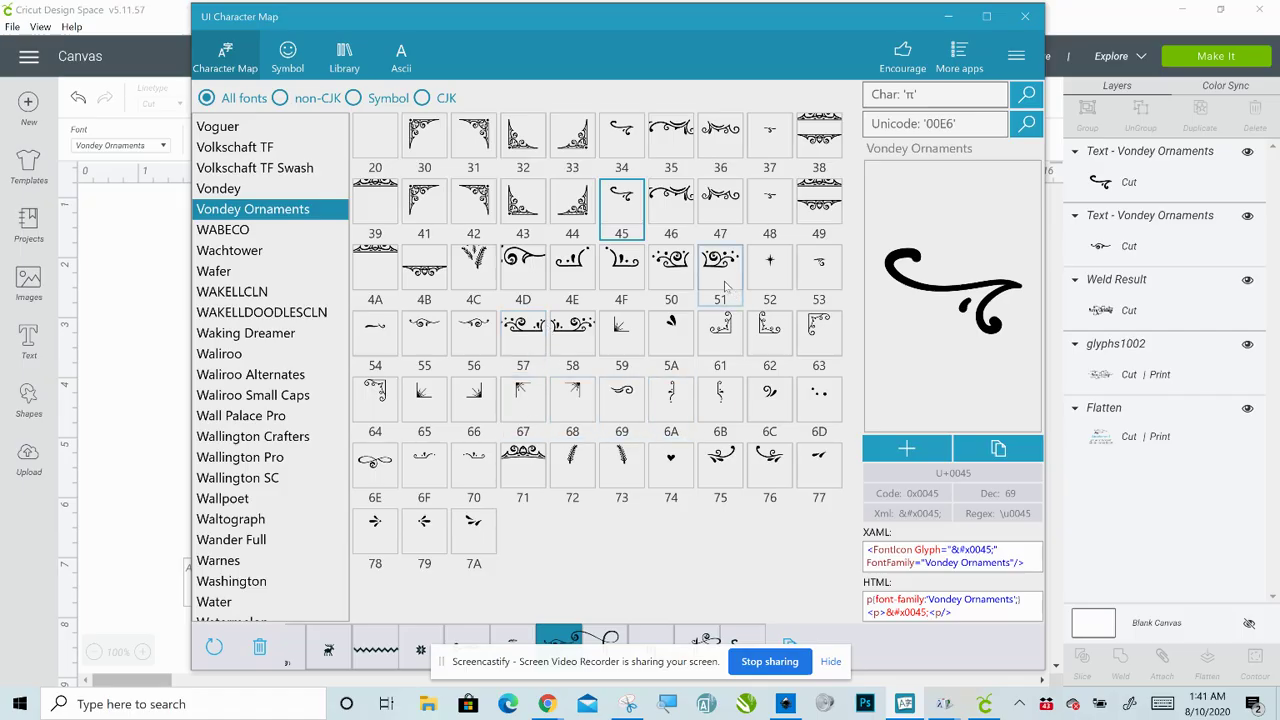
click(670, 197)
click(888, 447)
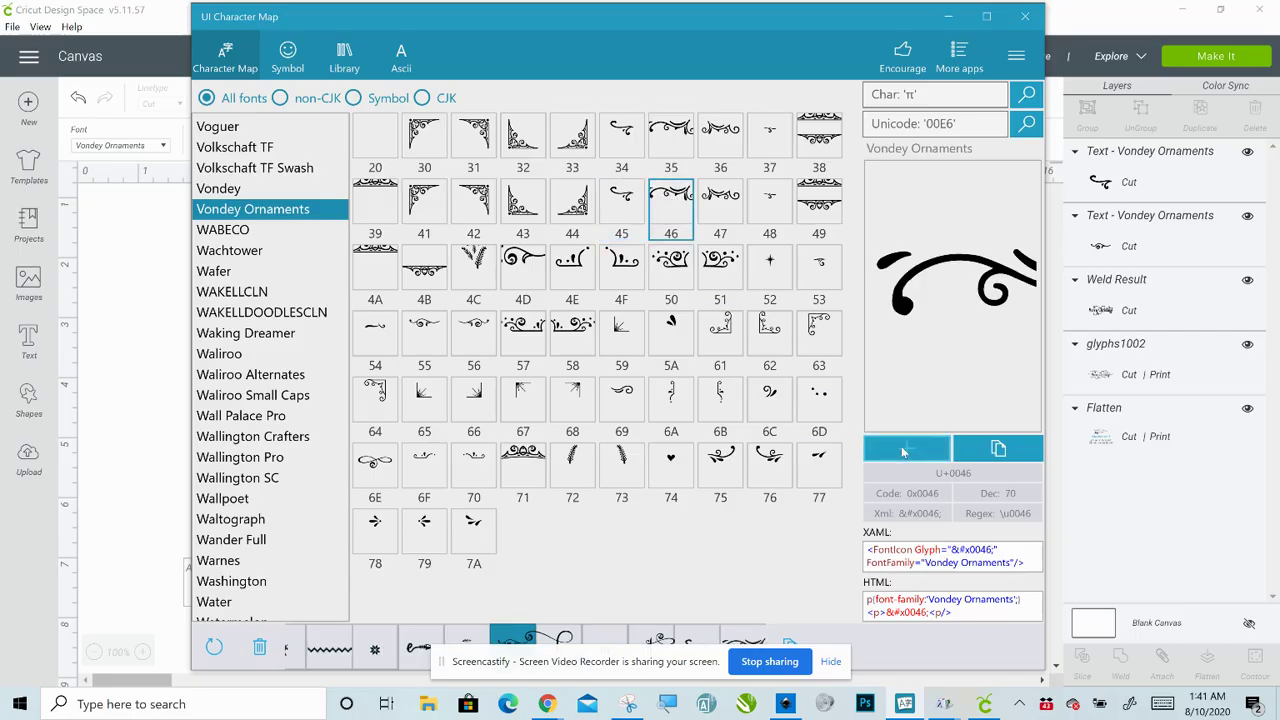
click(998, 448)
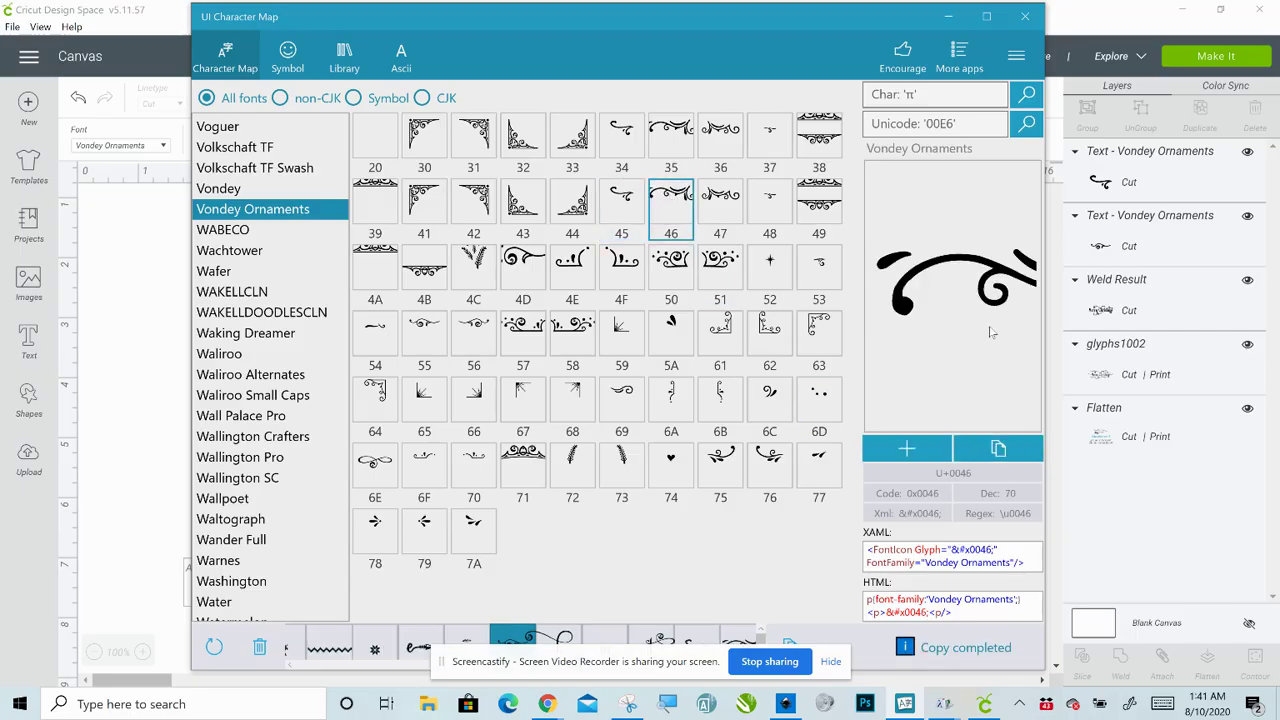
click(948, 16)
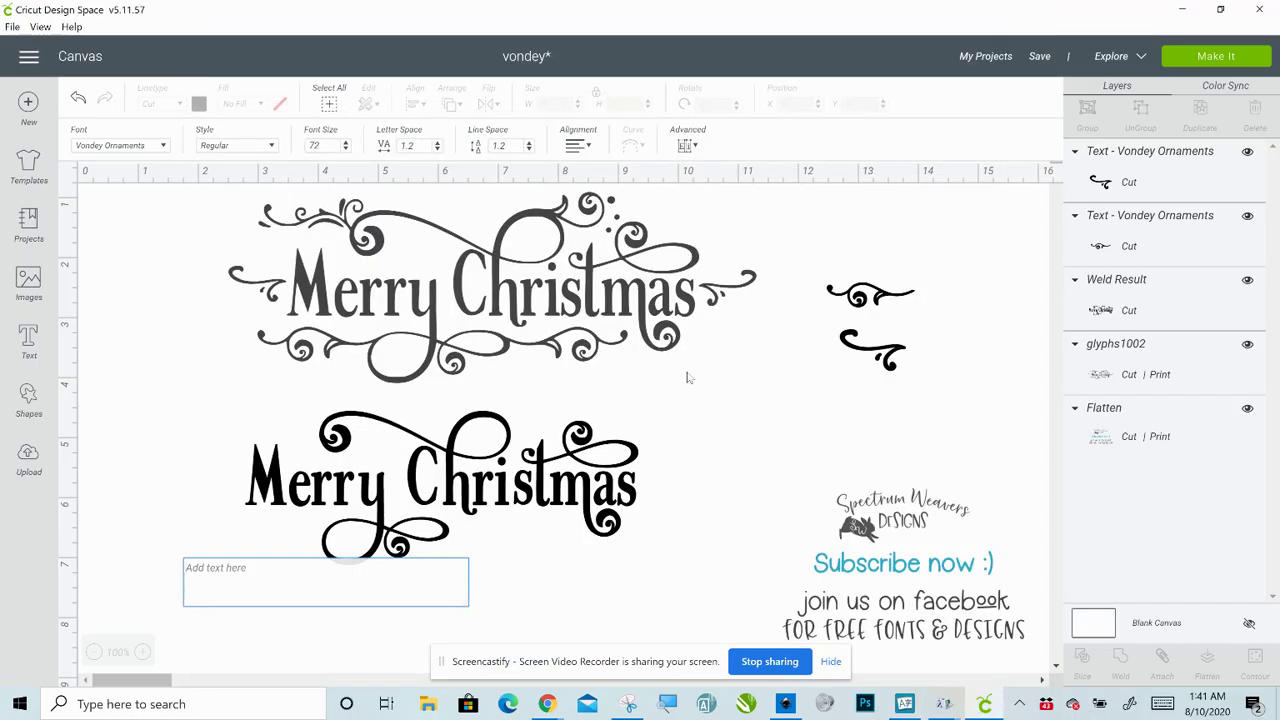
Paste the U+0046 glyph as text and place the long scroll ornament below the two parked ornaments
key(ctrl+v)
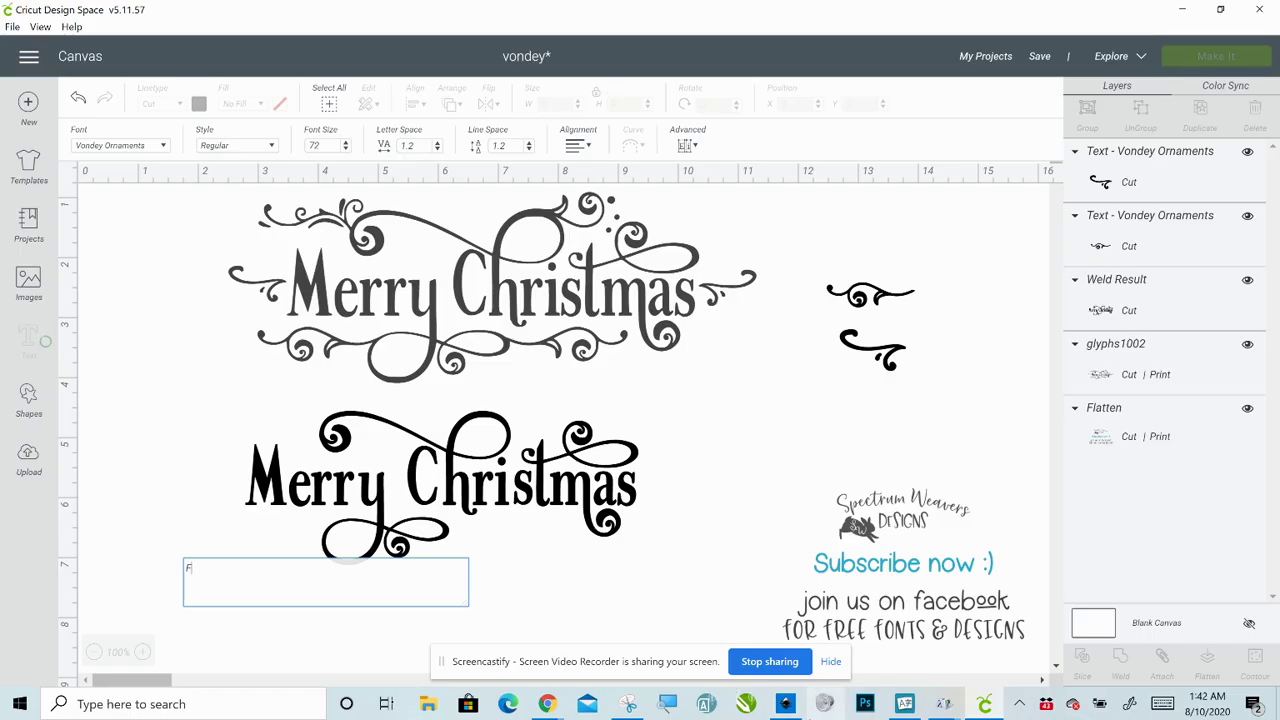
mouse_move(918, 708)
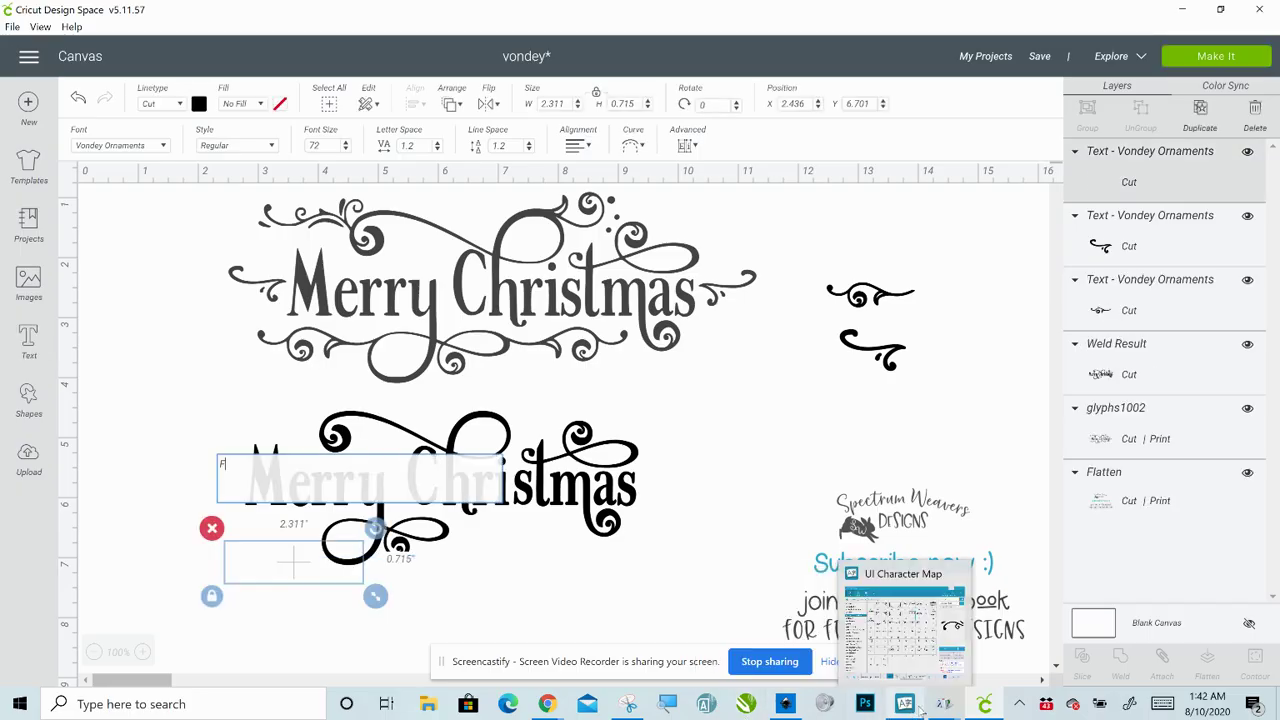
key(ctrl+v)
drag(371, 528, 583, 502)
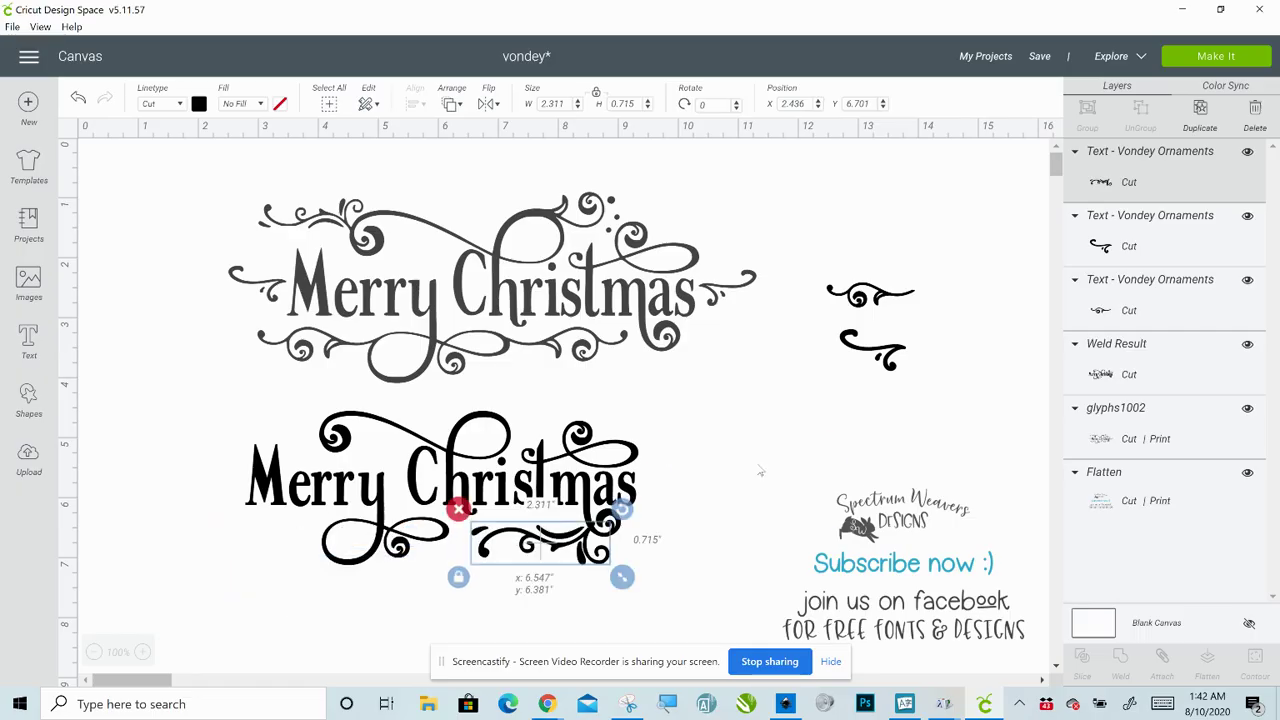
drag(760, 470, 950, 420)
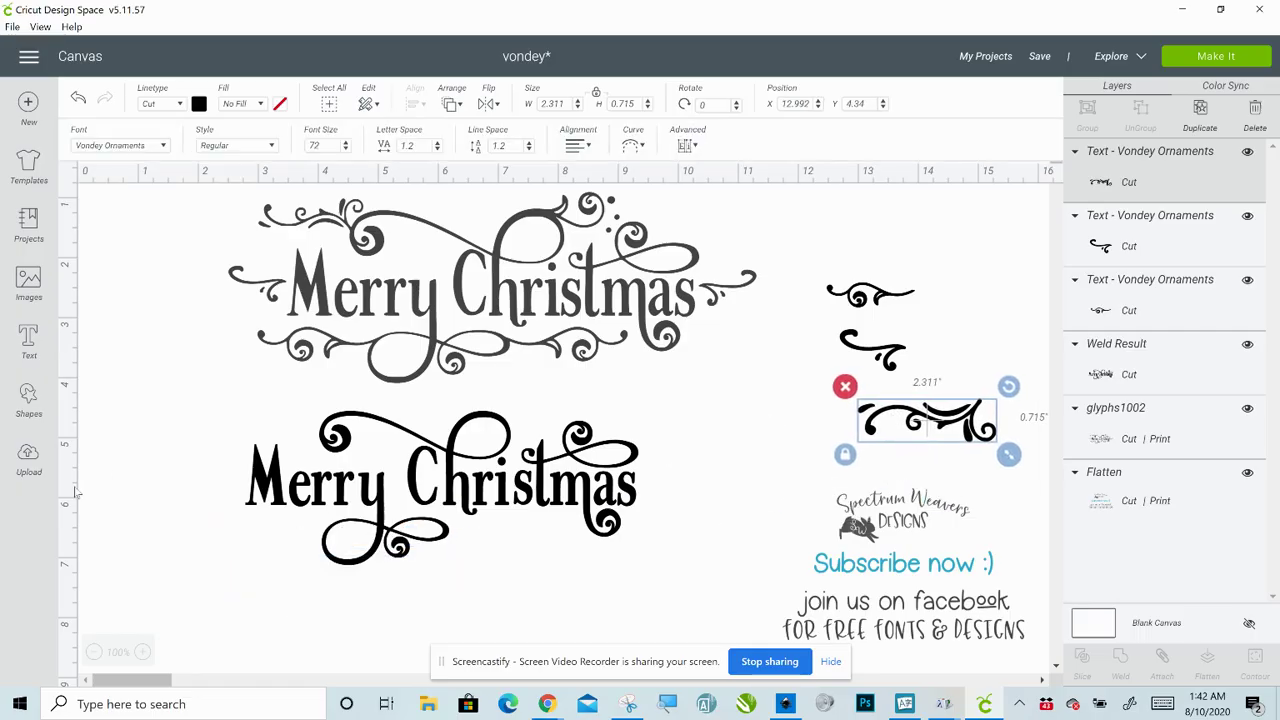
Create a text box, copy the dotted Vondey Ornaments glyph U+004D in UI Character Map, and return to the Cricut Design Space canvas
click(27, 338)
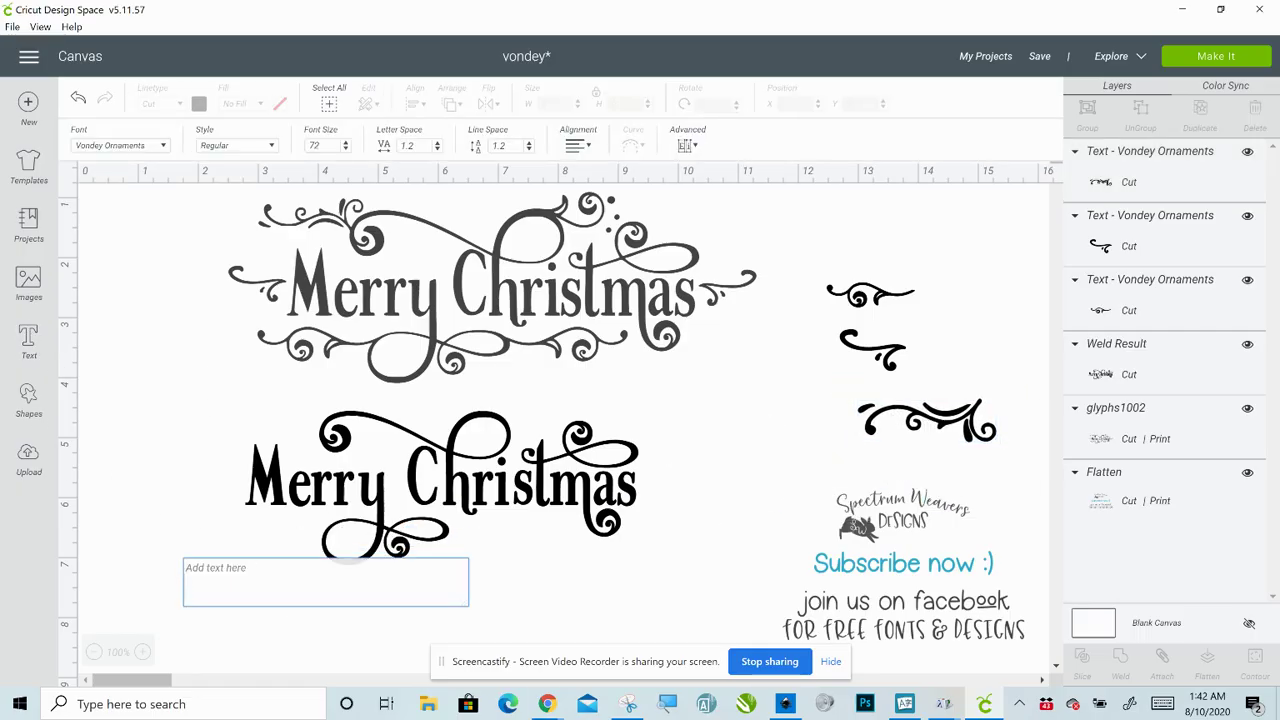
click(905, 702)
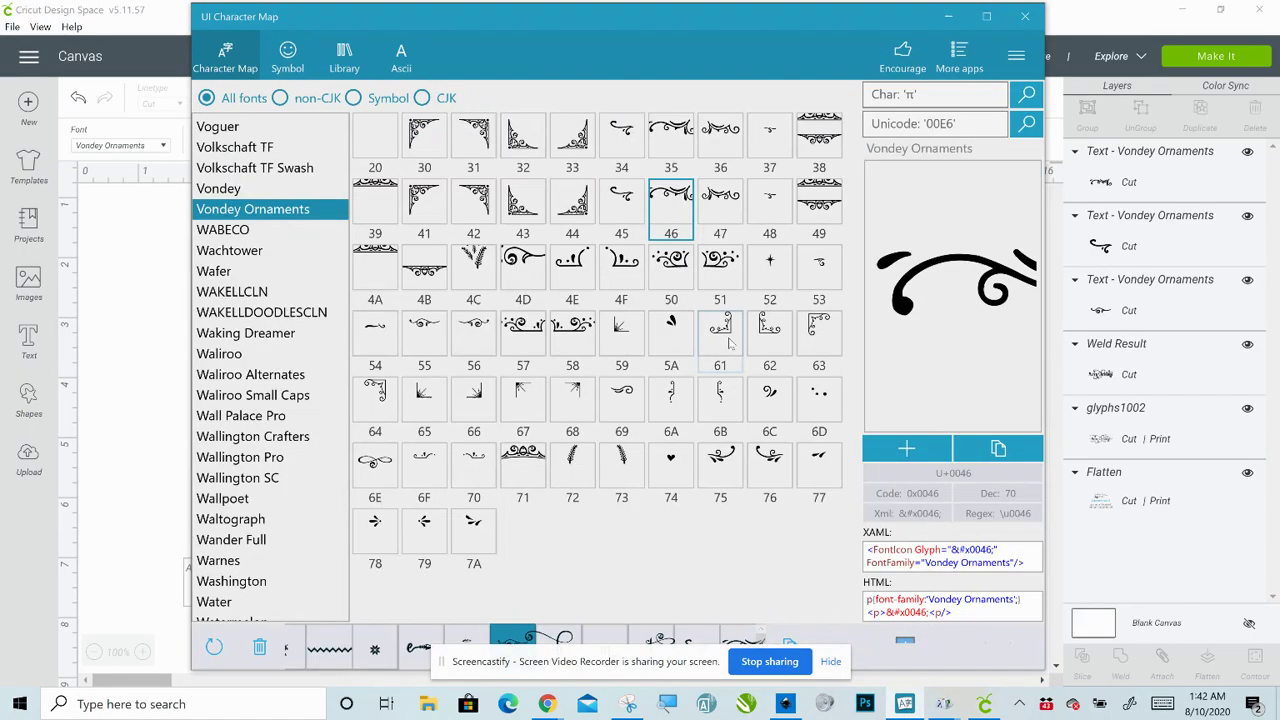
click(530, 262)
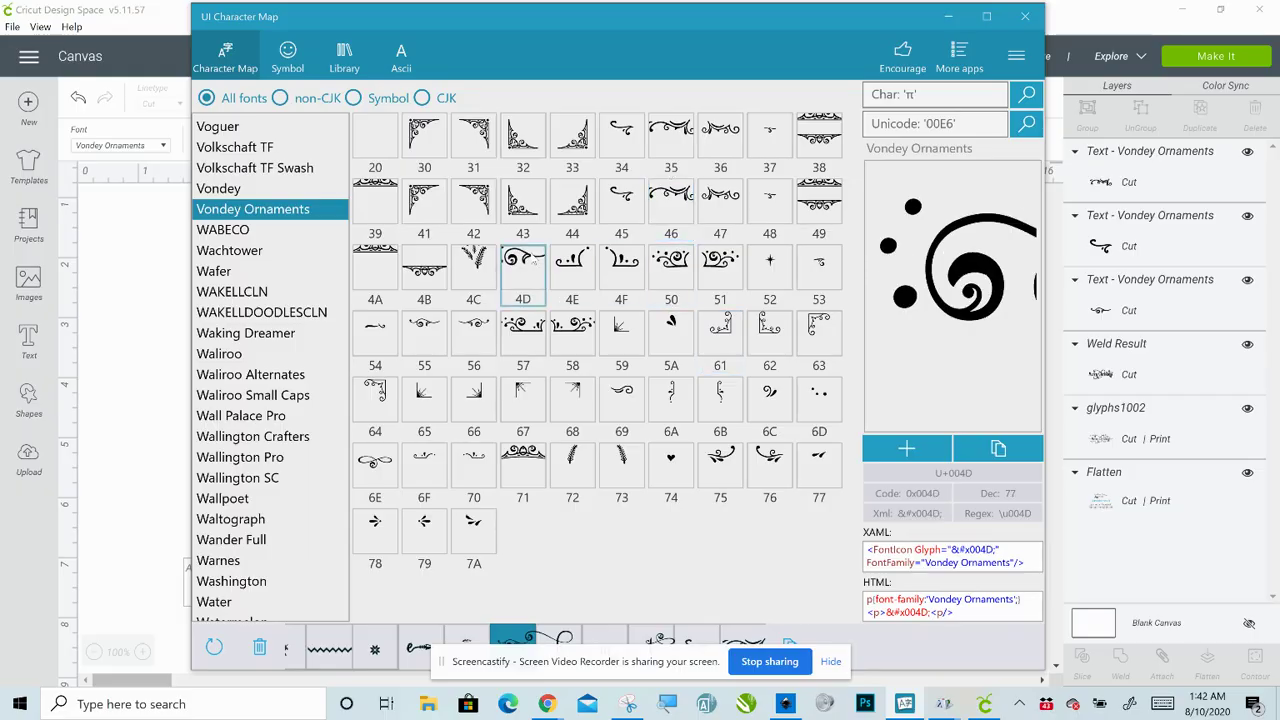
click(998, 448)
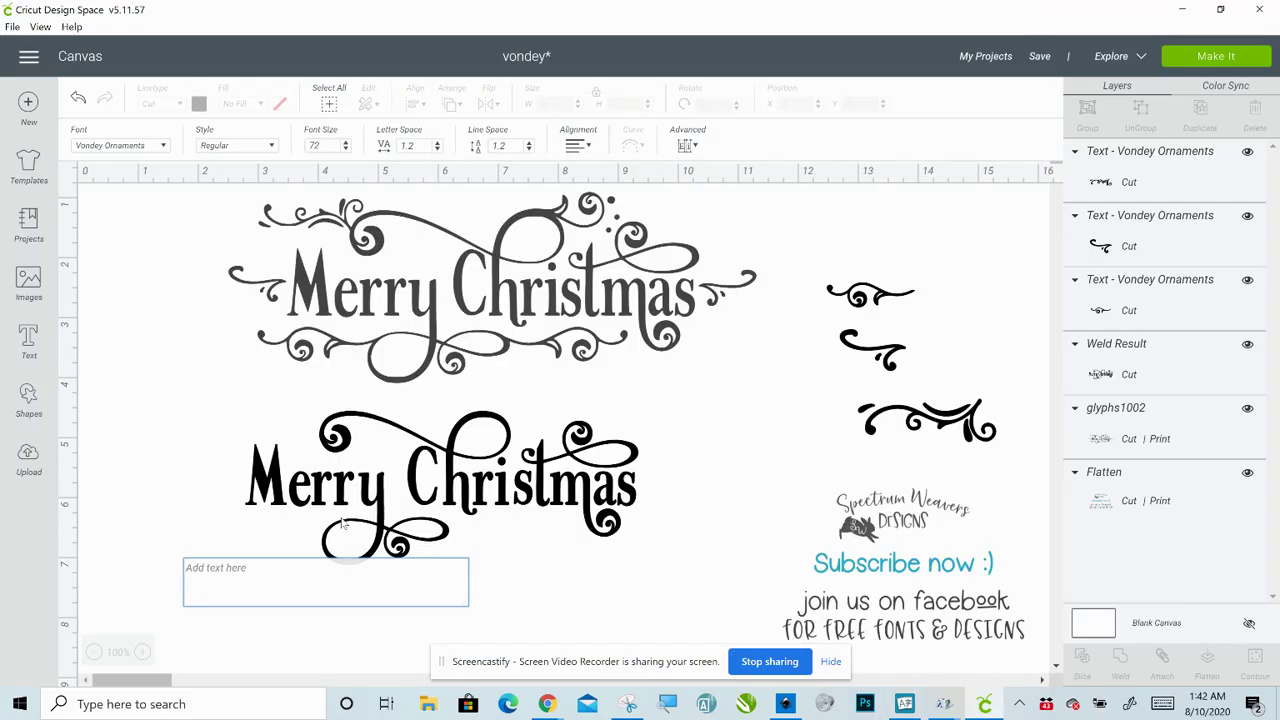
click(948, 16)
Paste the U+004D glyph into the text box and place the dotted ornament above the other parked ornaments
key(ctrl+v)
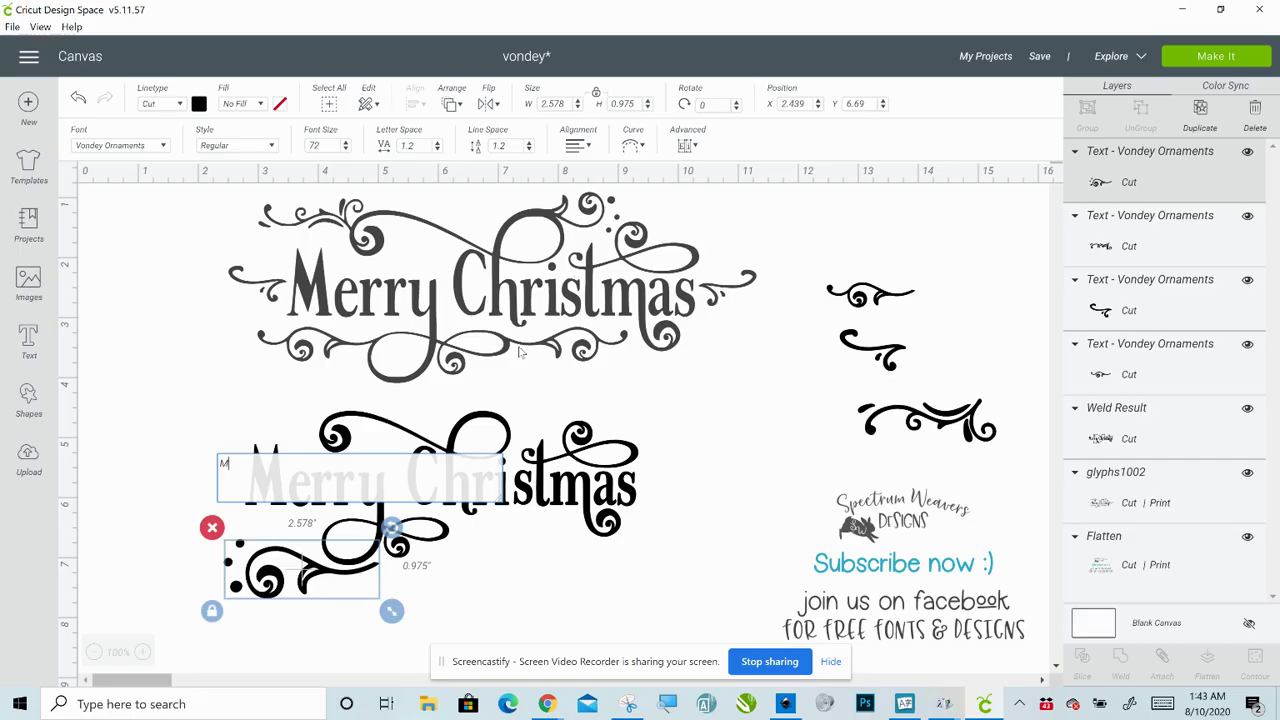
click(276, 567)
drag(276, 567, 841, 209)
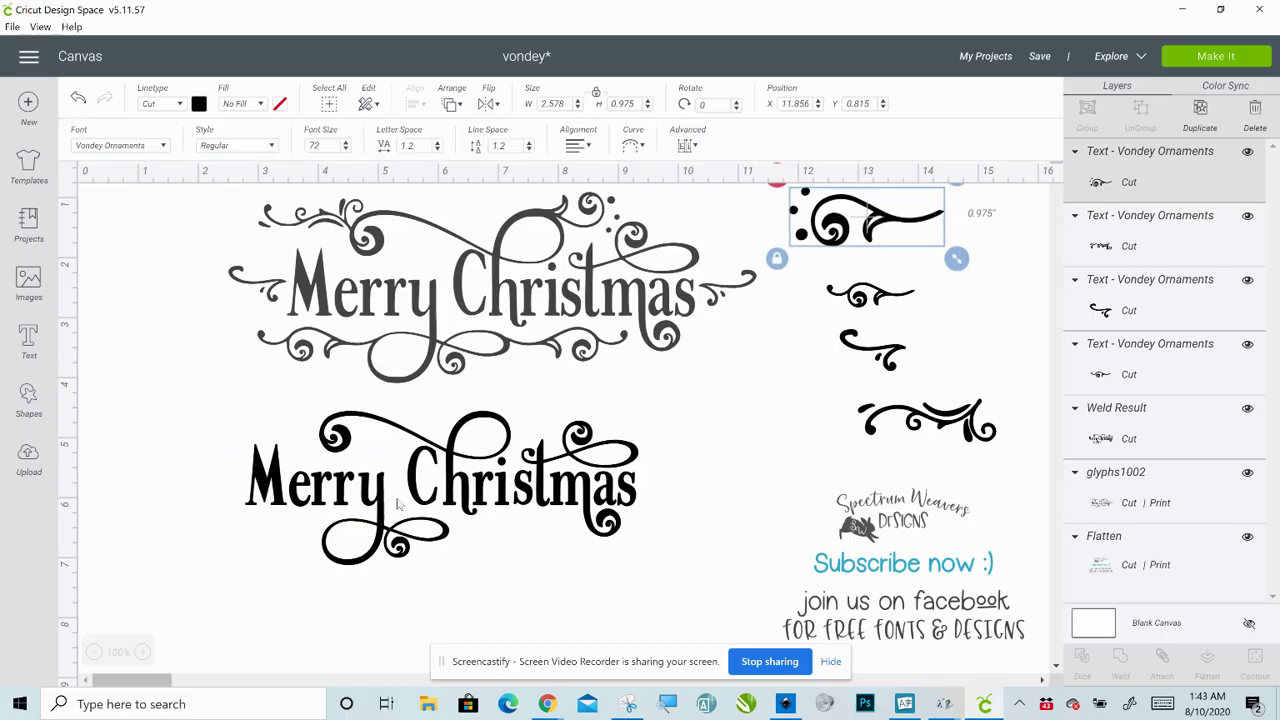
Move the welded black Merry Christmas slightly lower on the canvas and deselect it
drag(466, 482, 452, 524)
click(755, 396)
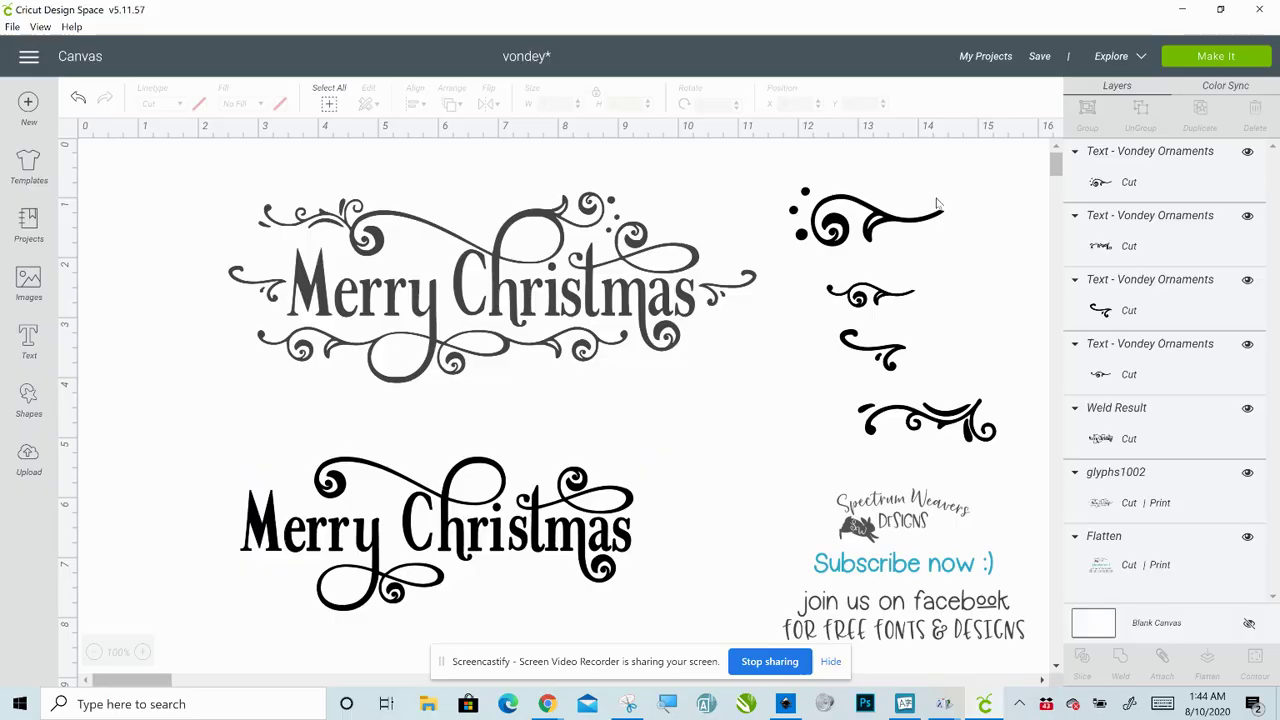
Shrink the dotted ornament to about 1.75 by 0.66 inches and move it between the sample and the black lettering
click(884, 224)
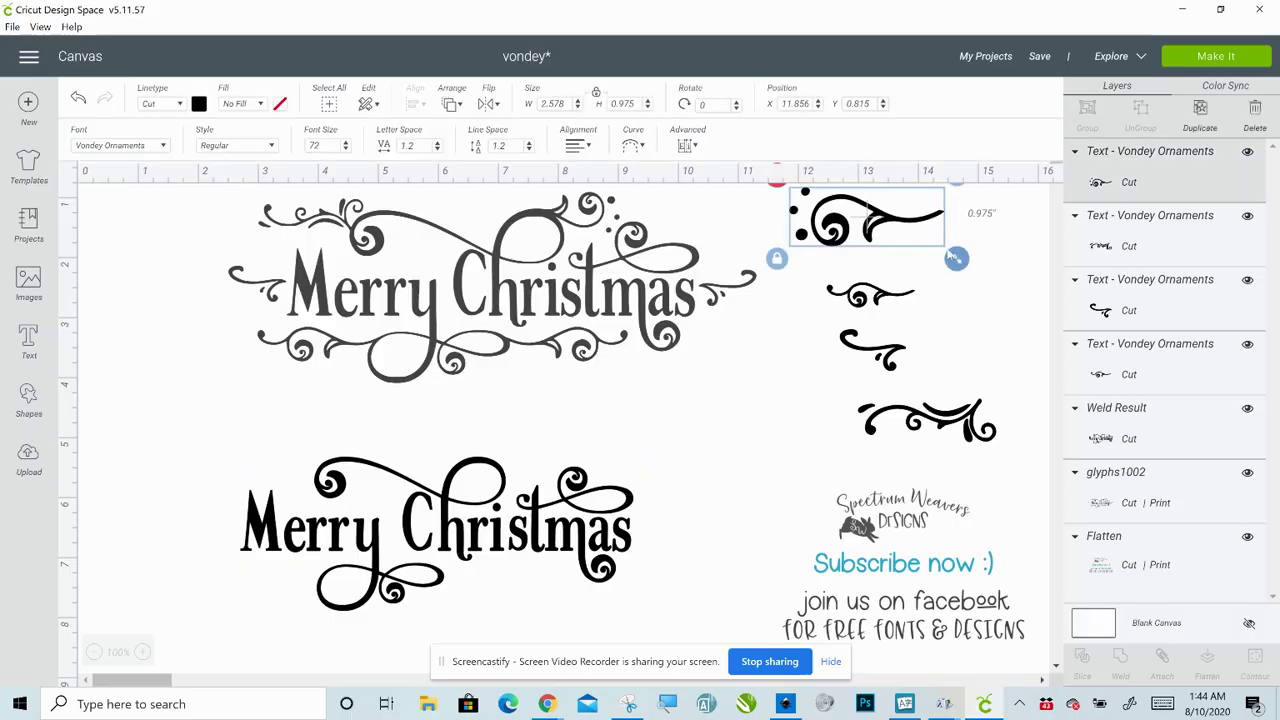
drag(957, 259, 906, 239)
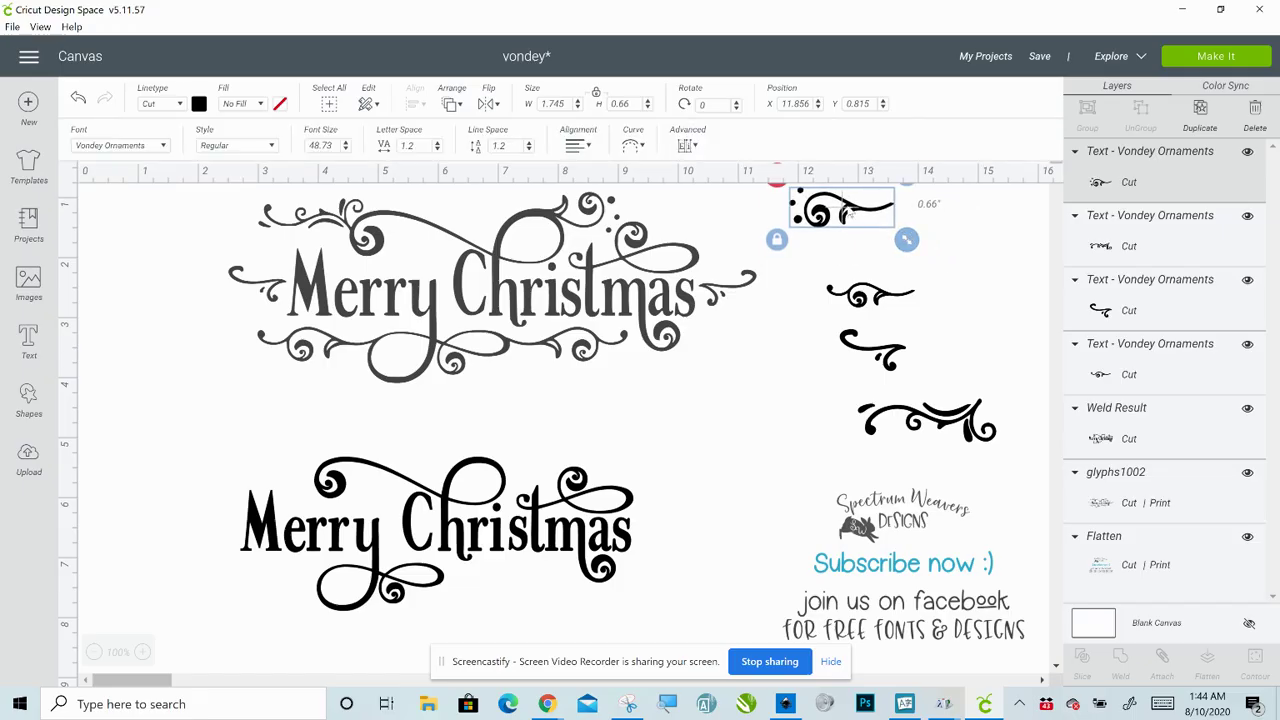
drag(843, 215, 508, 410)
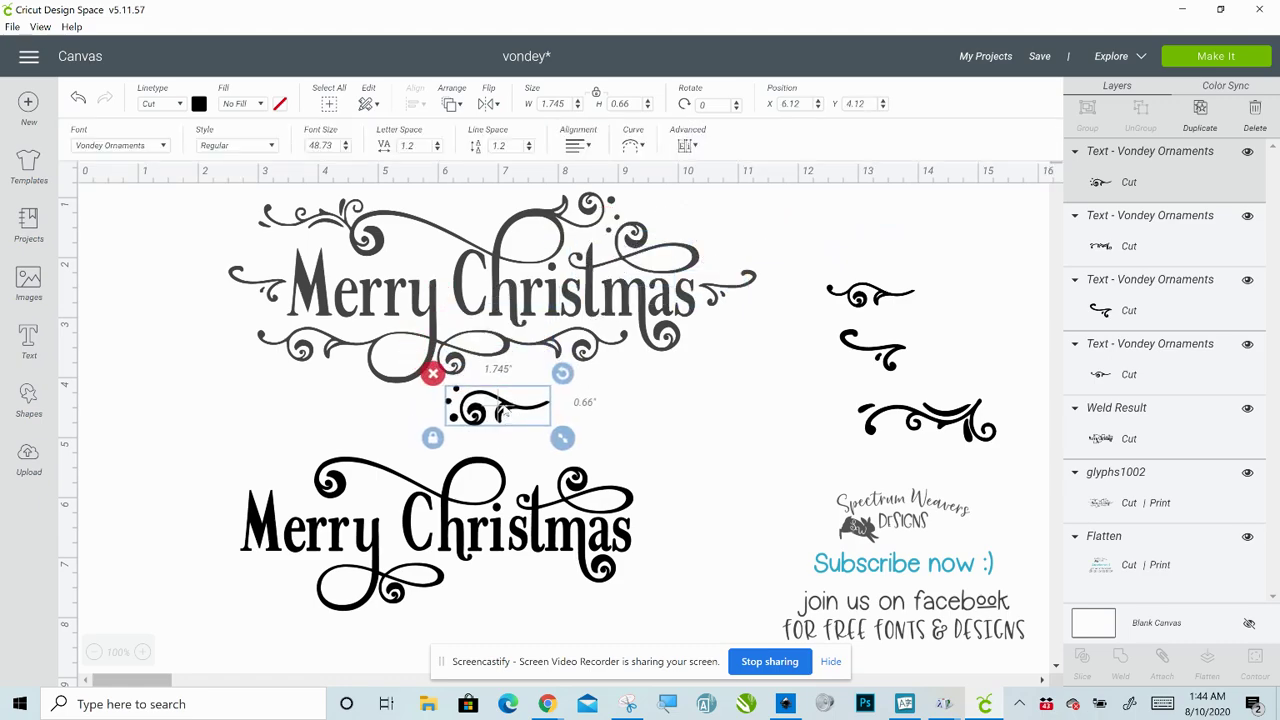
Flip the dotted ornament horizontally and vertically, and align it with the top swash of the C in the black Christmas
click(489, 104)
drag(492, 410, 508, 439)
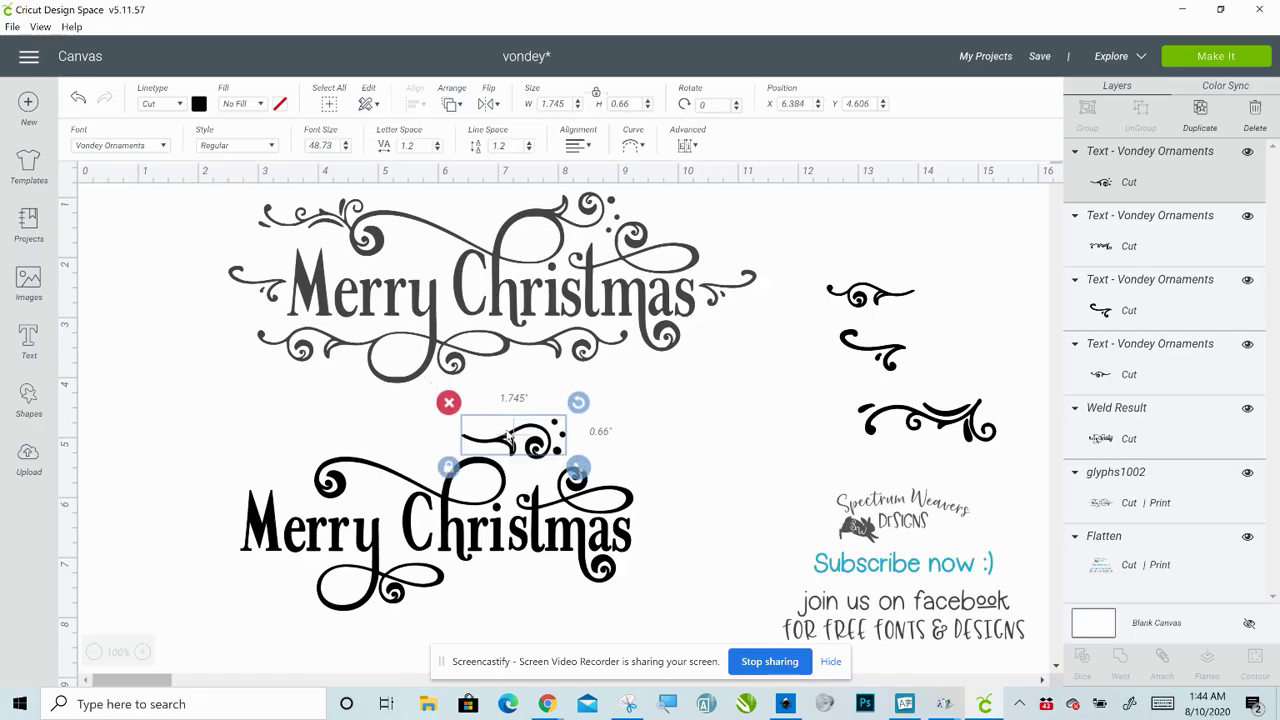
click(489, 104)
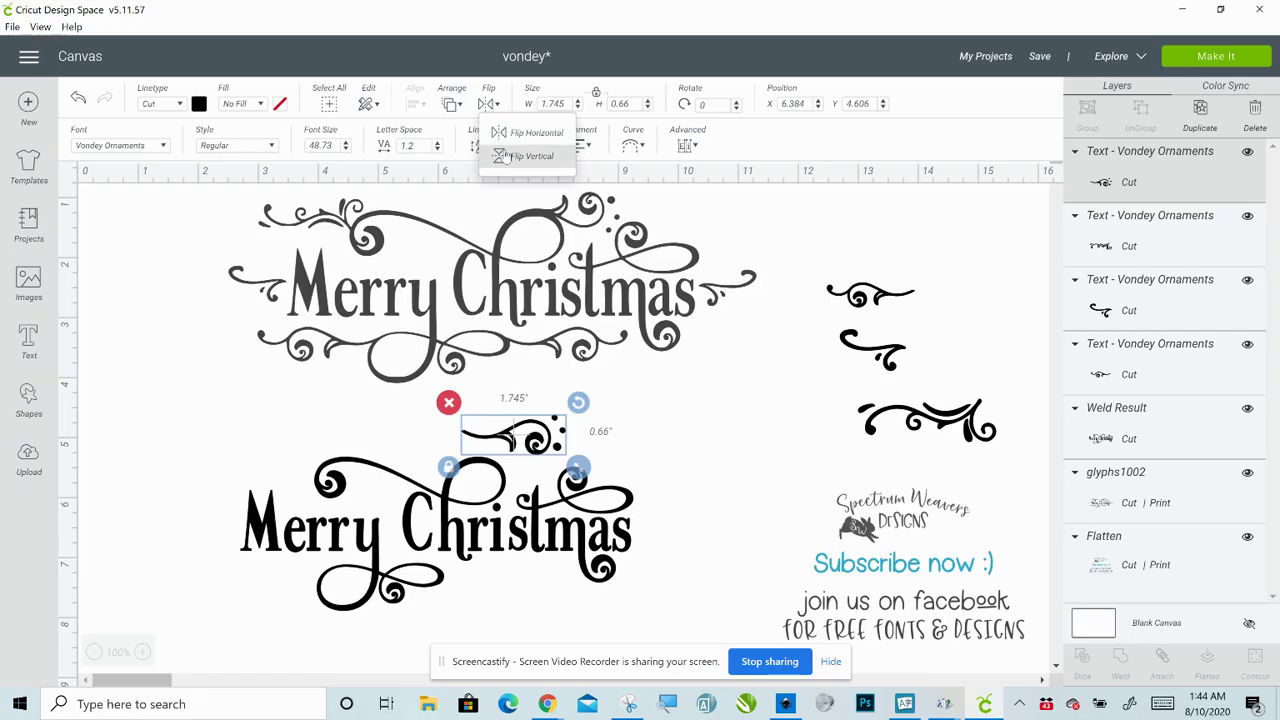
click(528, 156)
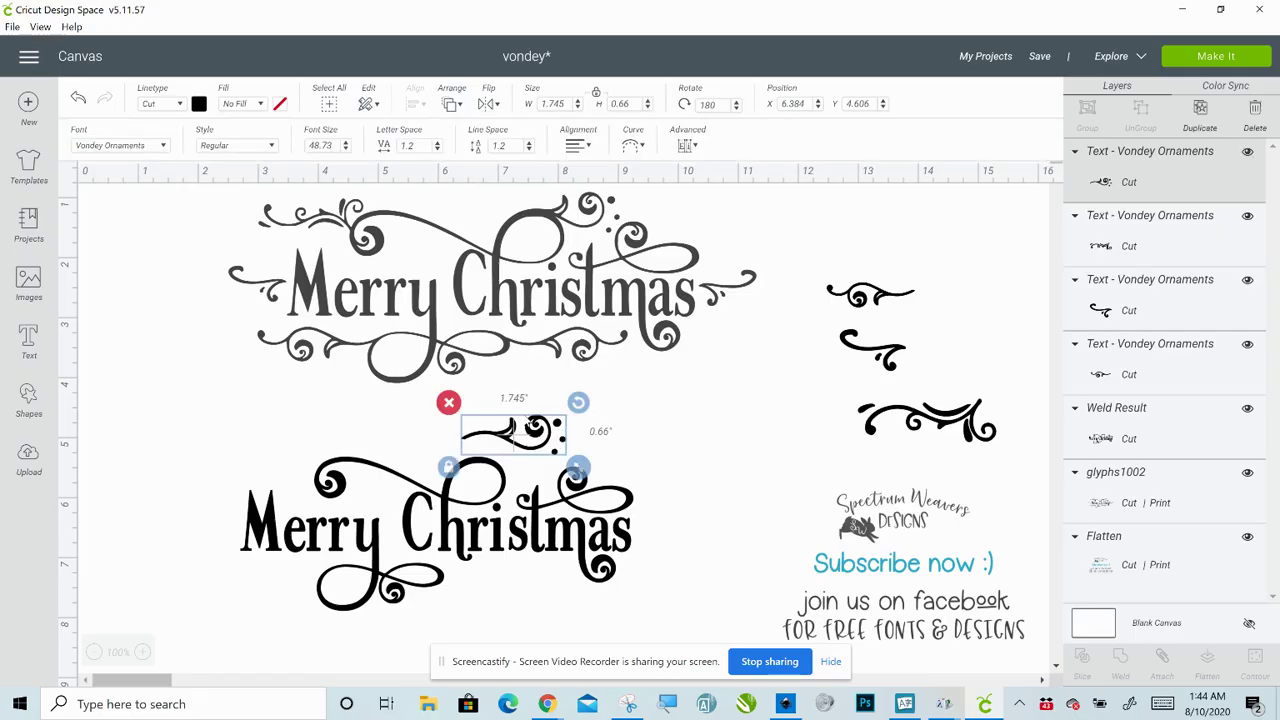
drag(510, 437, 507, 462)
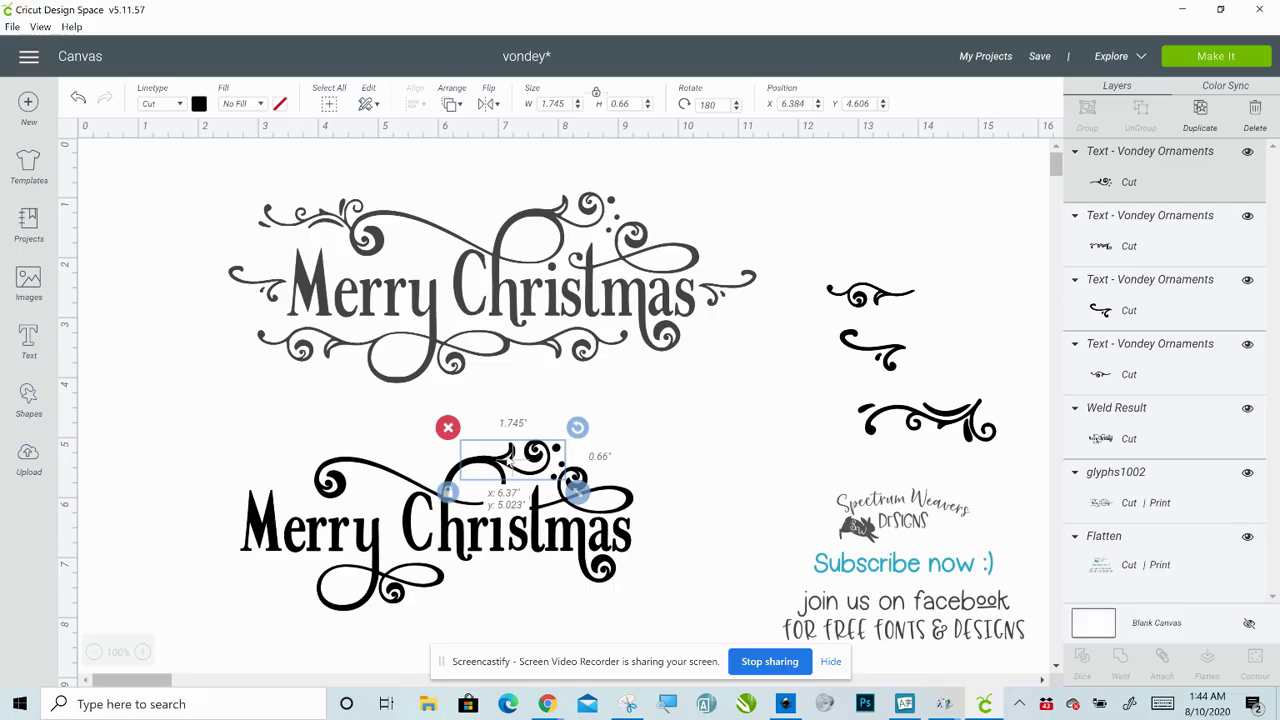
drag(509, 460, 510, 460)
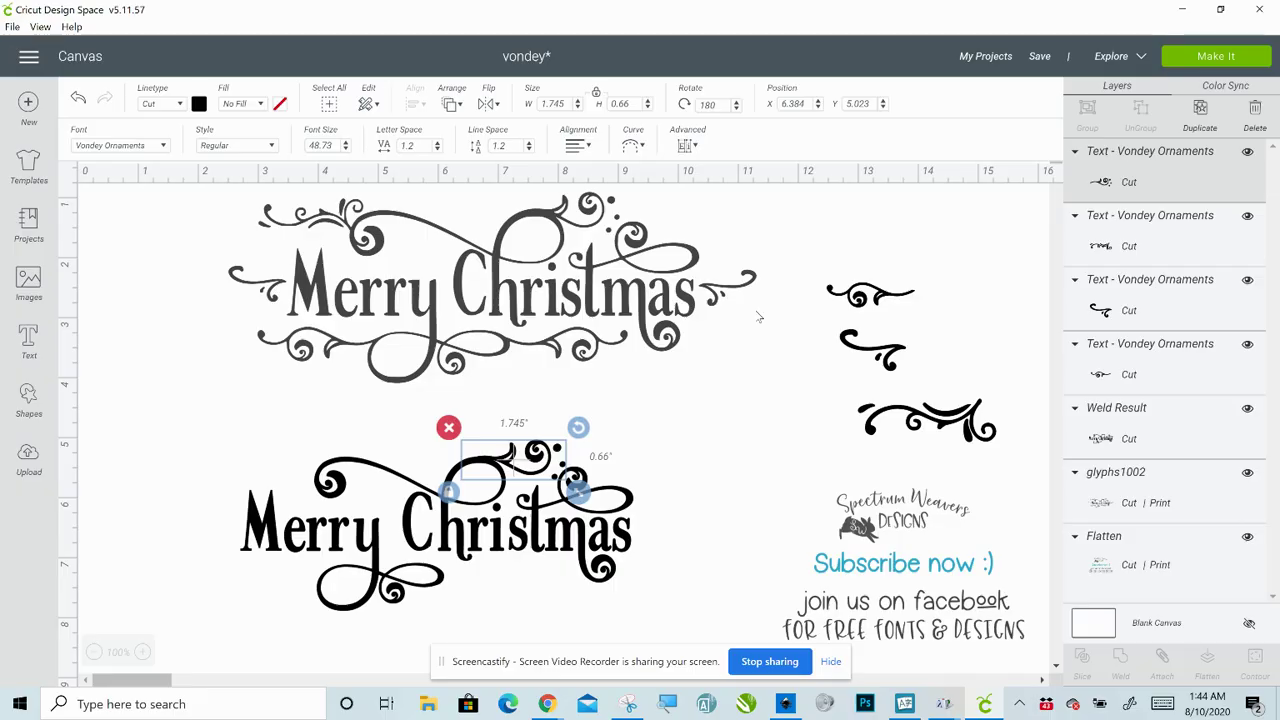
Enlarge the single-scroll ornament to about 1.9 by 0.53 inches above the black Merry and place a horizontally flipped duplicate beside it
click(855, 293)
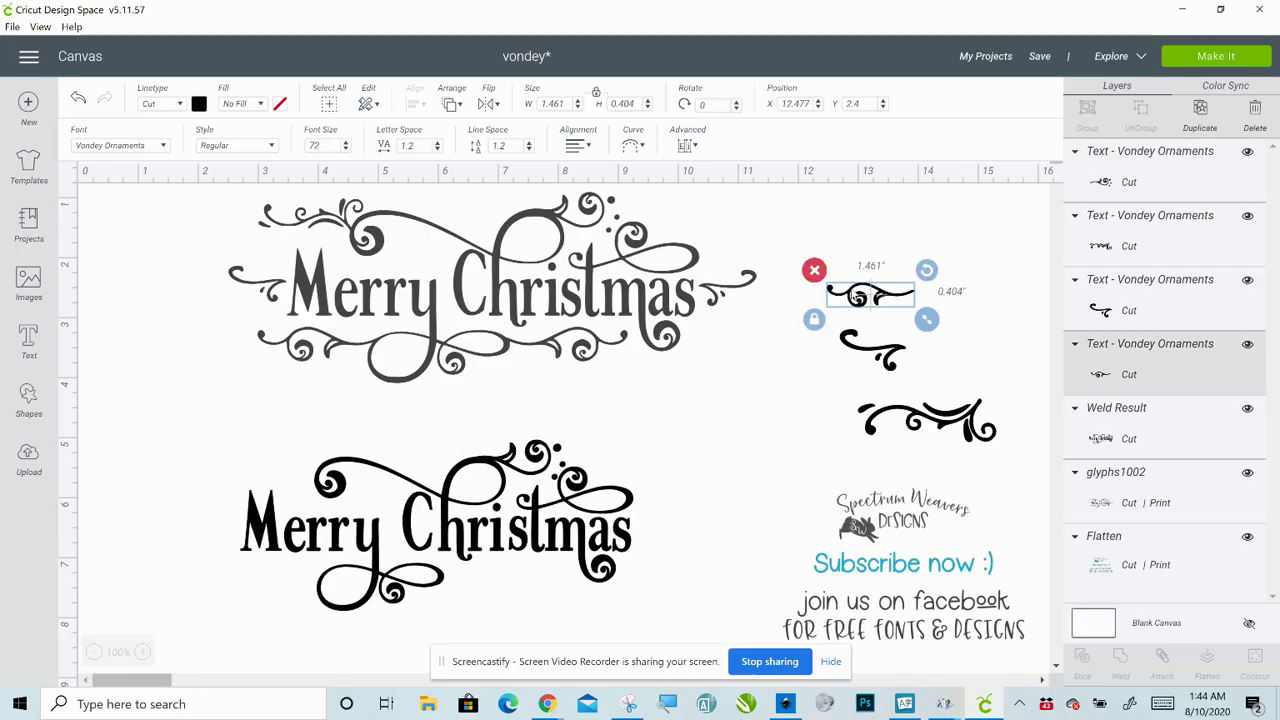
drag(855, 293, 268, 445)
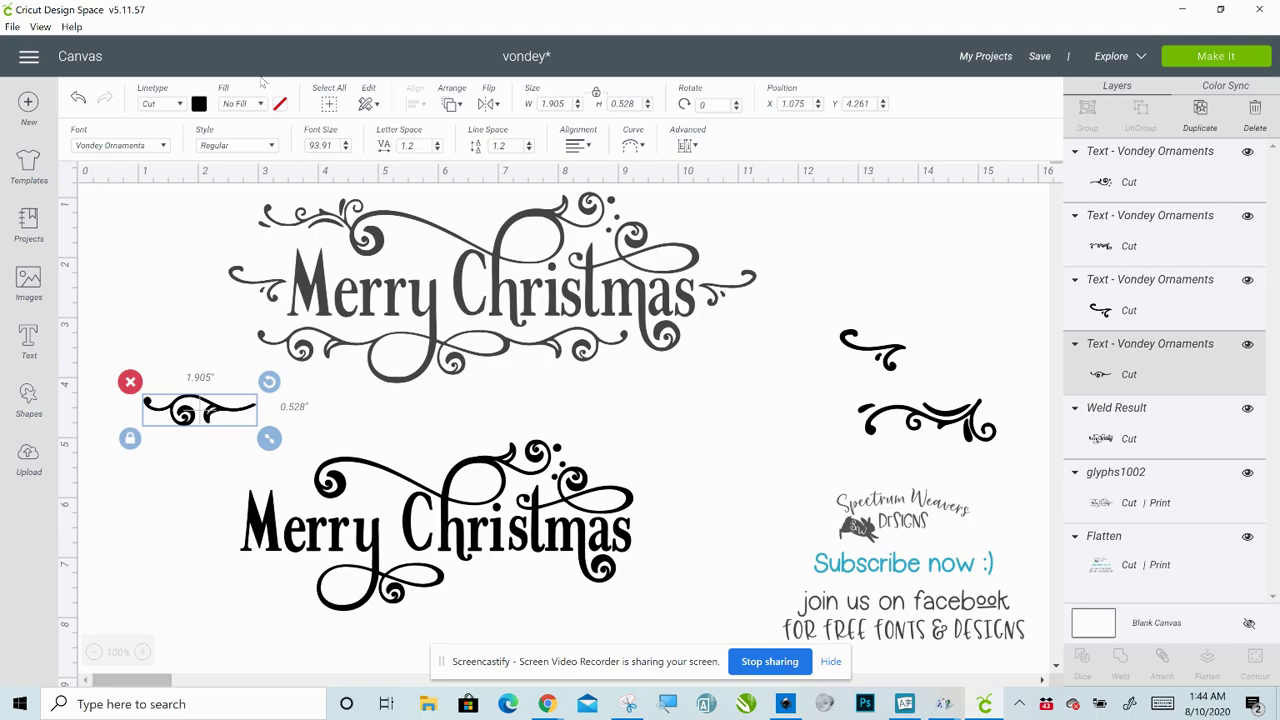
click(1200, 108)
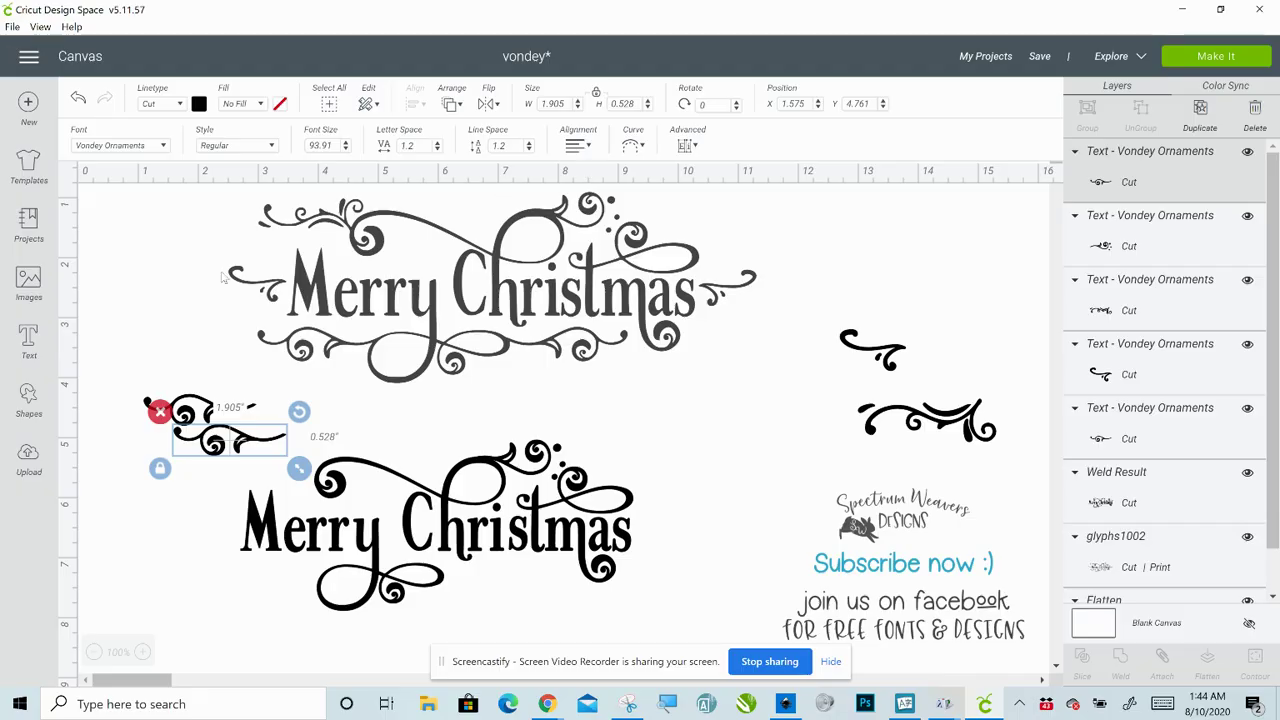
drag(208, 452, 670, 442)
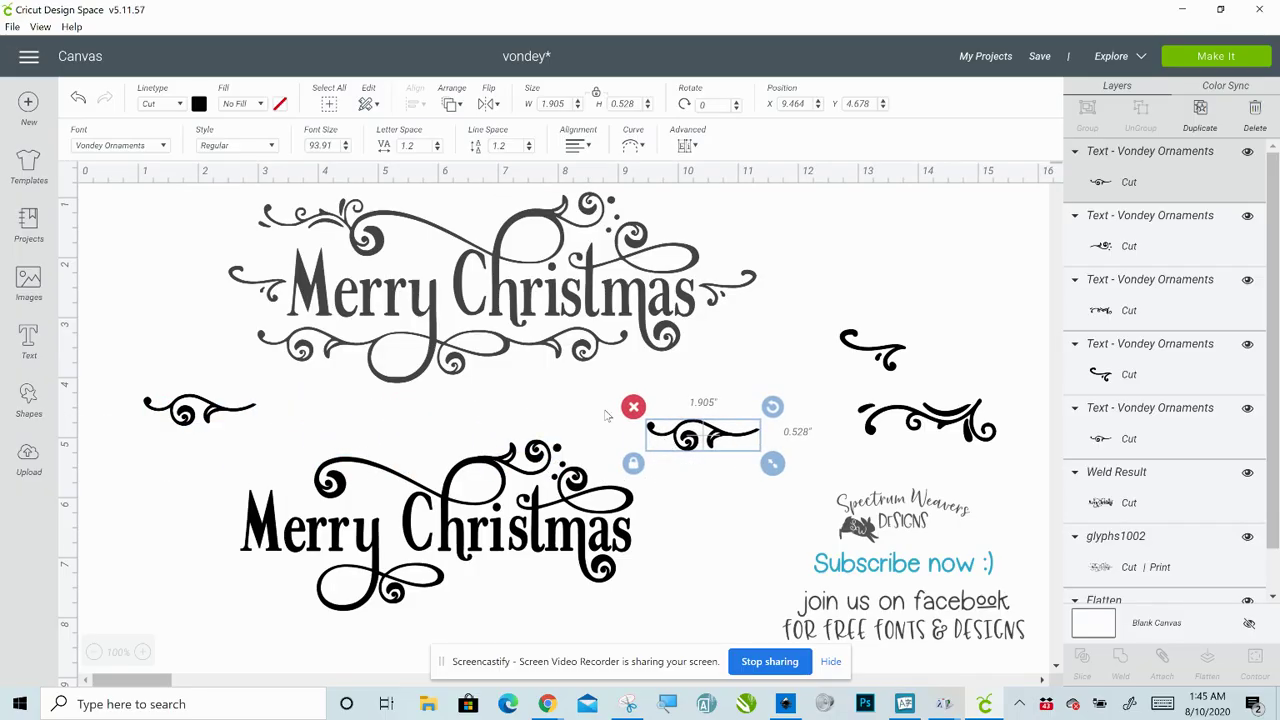
click(488, 104)
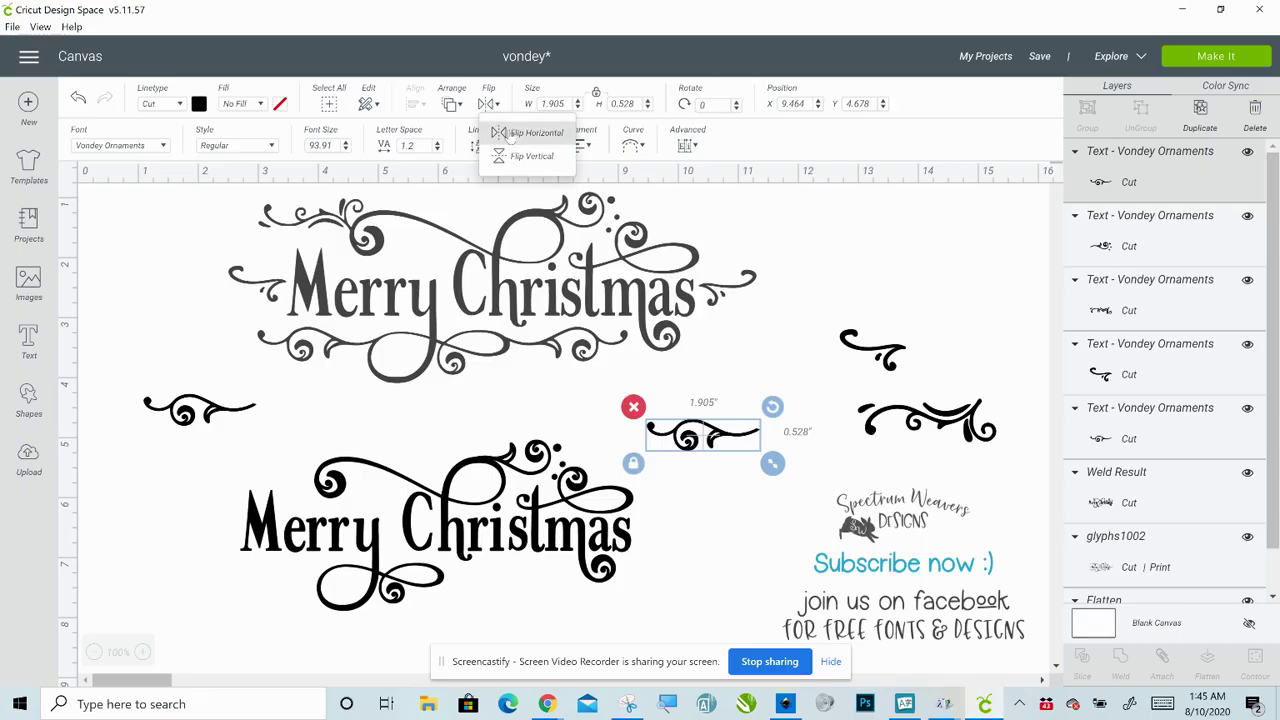
click(511, 137)
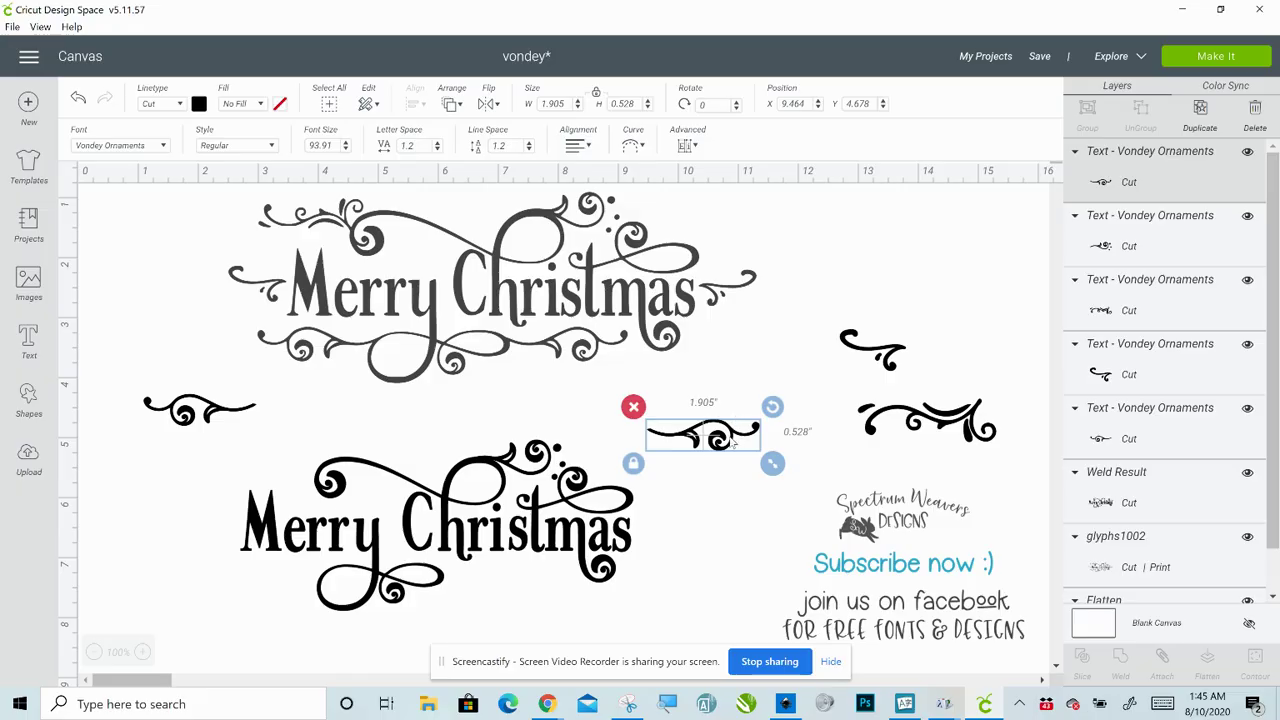
drag(733, 443, 321, 424)
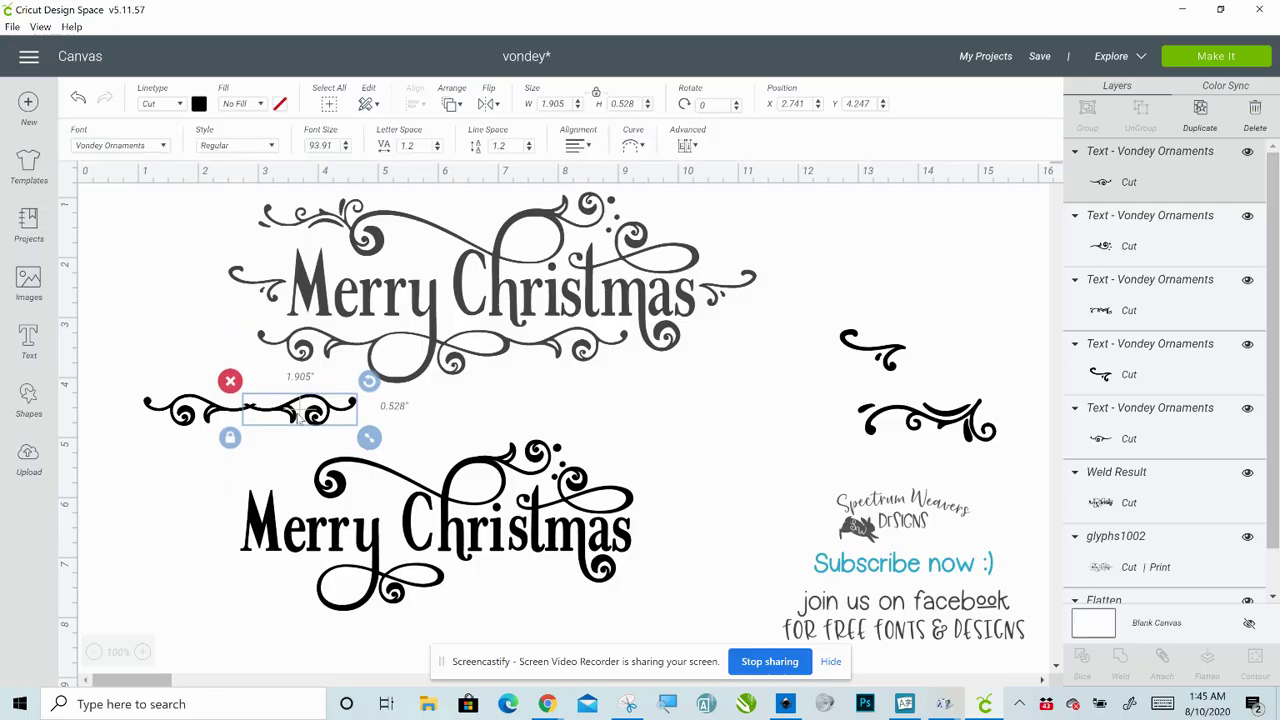
Enlarge both scroll ornaments together to about 2.25 by 0.62 inches each and place the flipped one beneath the black Christmas
drag(125, 374, 347, 430)
click(188, 473)
drag(178, 454, 546, 581)
click(508, 425)
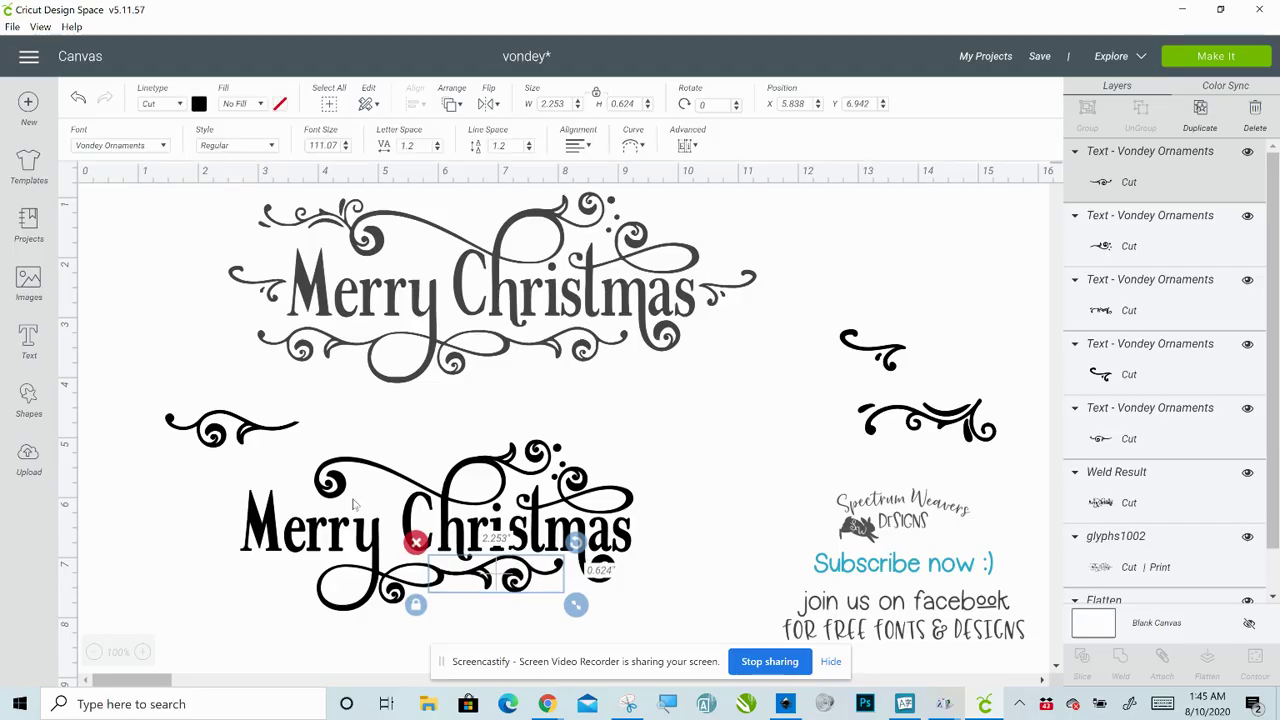
Place the unflipped scroll ornament beneath the black Merry, aligned with the tail swash of the y
drag(243, 424, 275, 578)
click(797, 518)
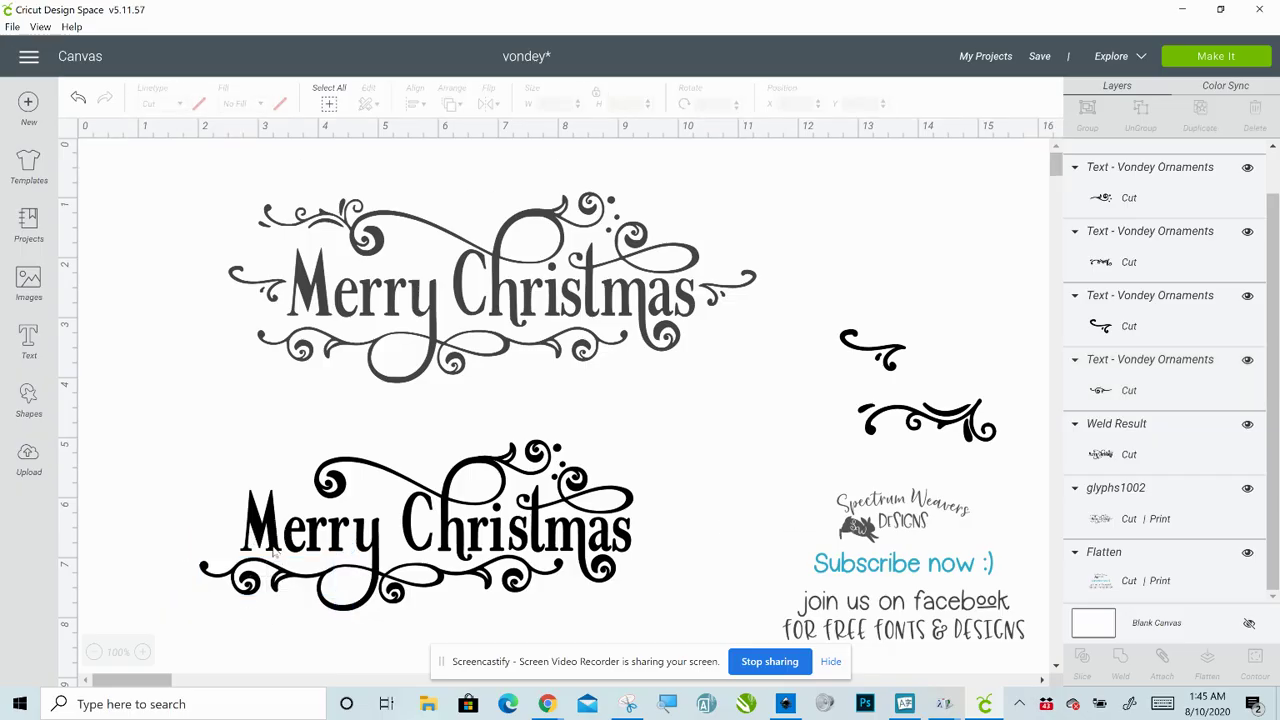
click(281, 579)
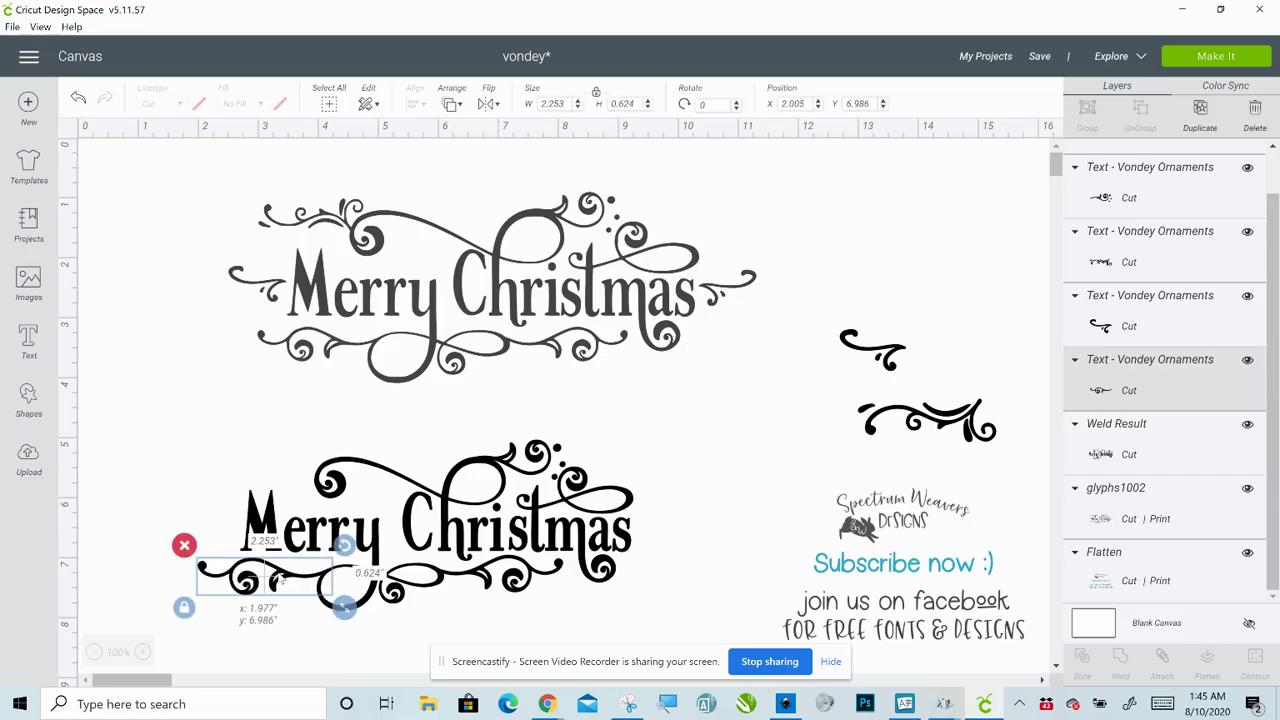
click(709, 553)
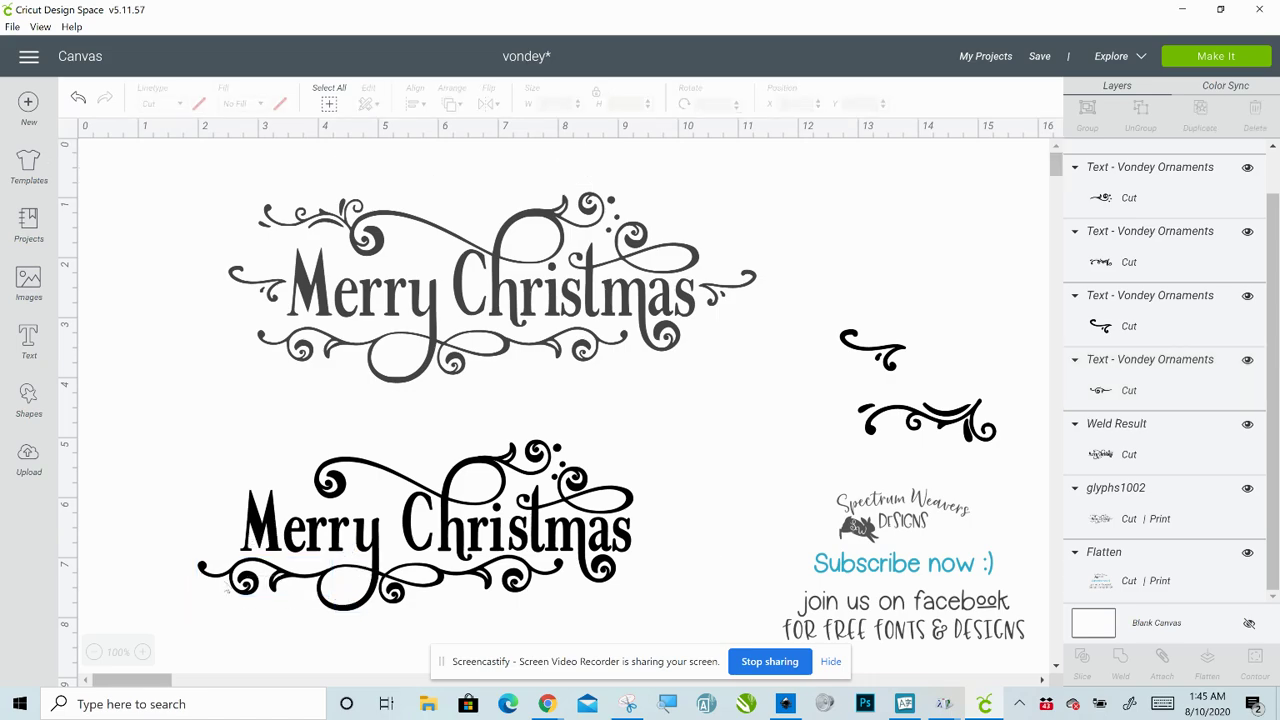
Duplicate the small curled ornament, park the copy above the original and flip it horizontally
click(885, 355)
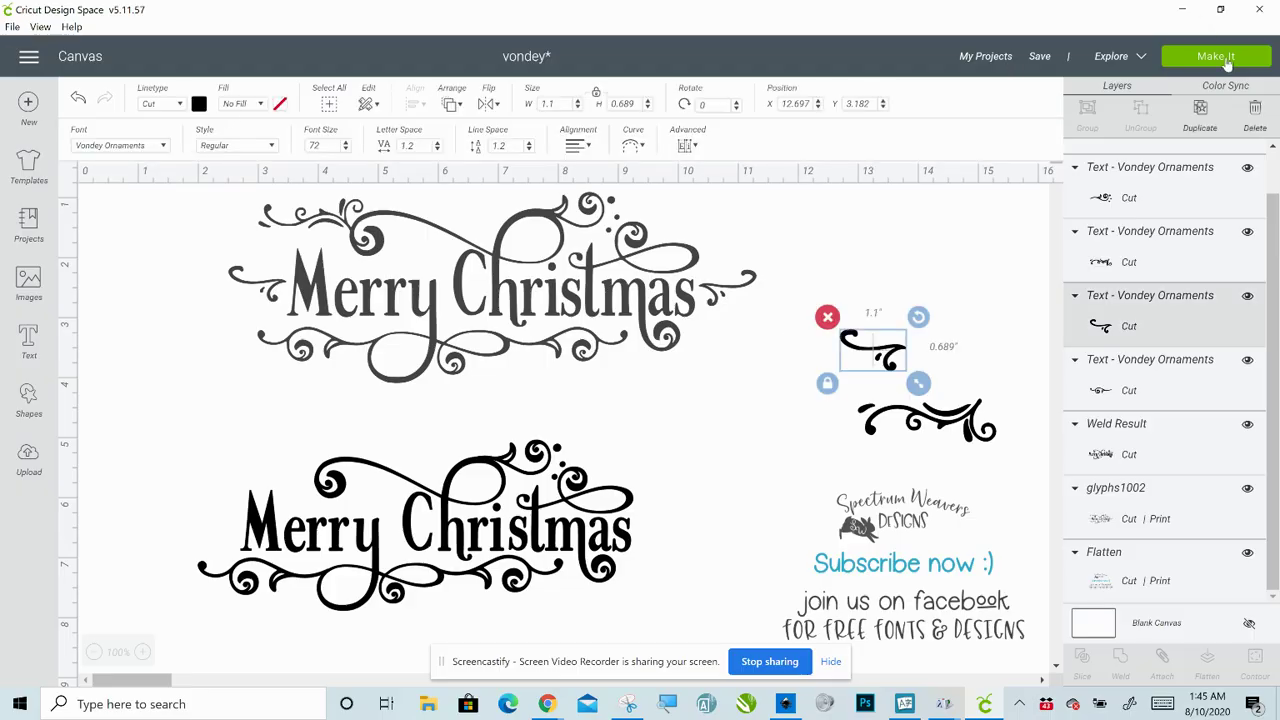
click(1207, 117)
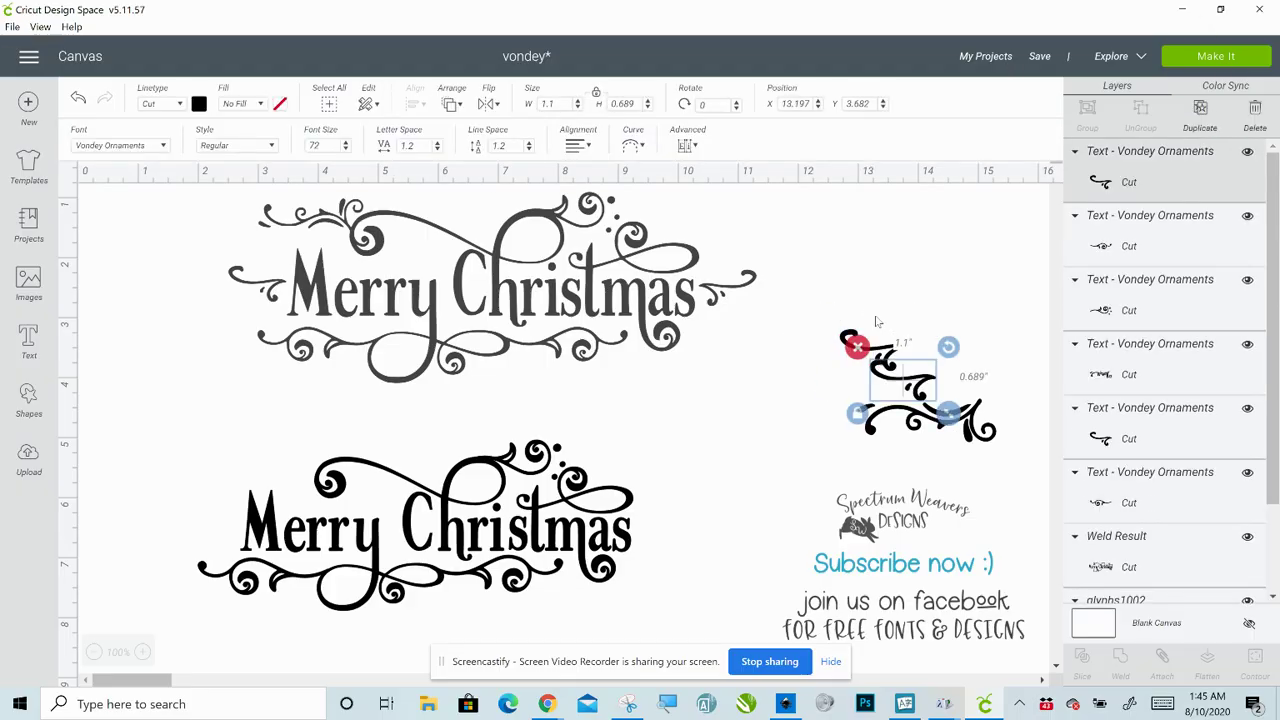
drag(918, 390, 893, 285)
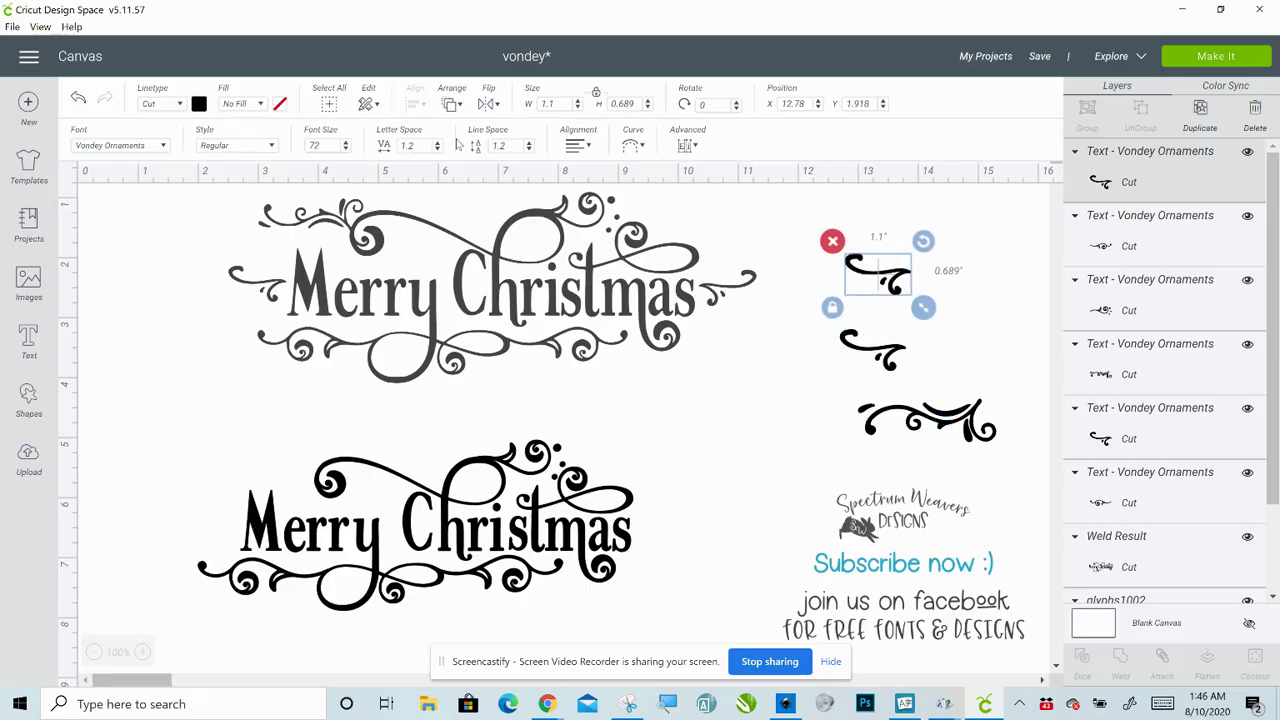
click(490, 104)
click(495, 128)
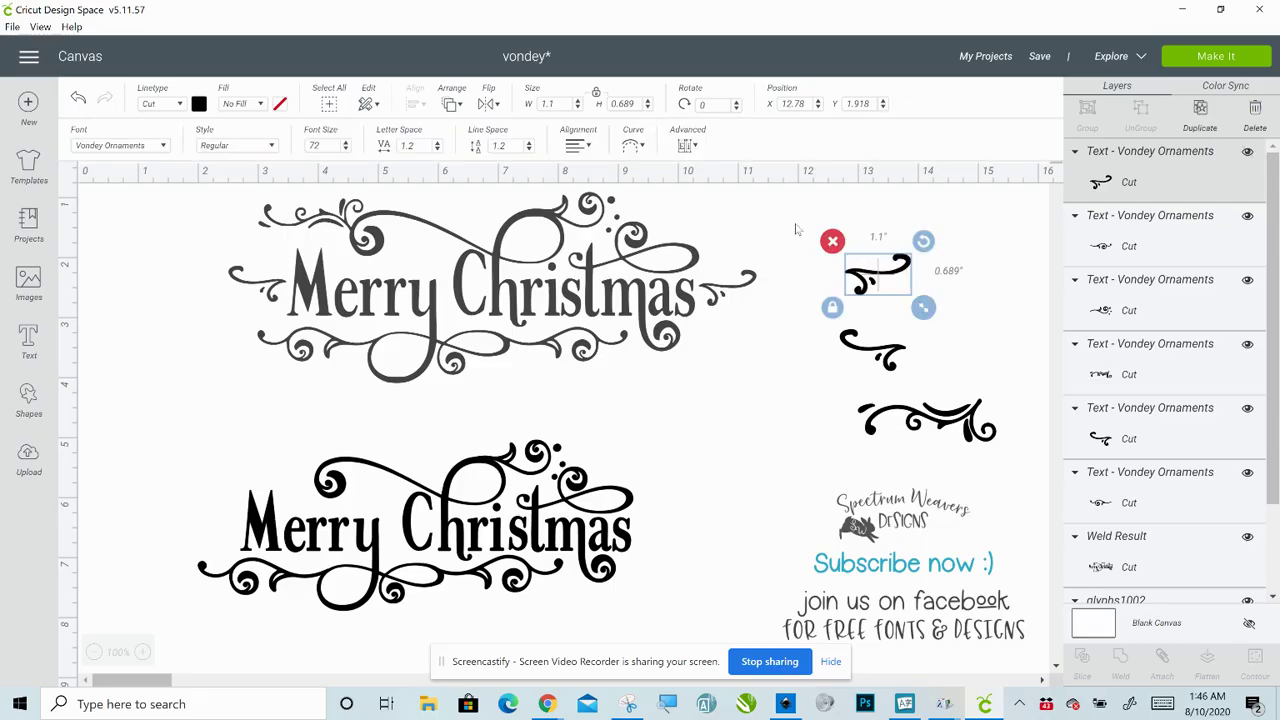
Bring the two small curled ornaments together and shrink them as a pair to about 0.98 by 0.62 inches each
key(ctrl+d)
drag(878, 275, 890, 322)
drag(858, 222, 922, 344)
click(968, 309)
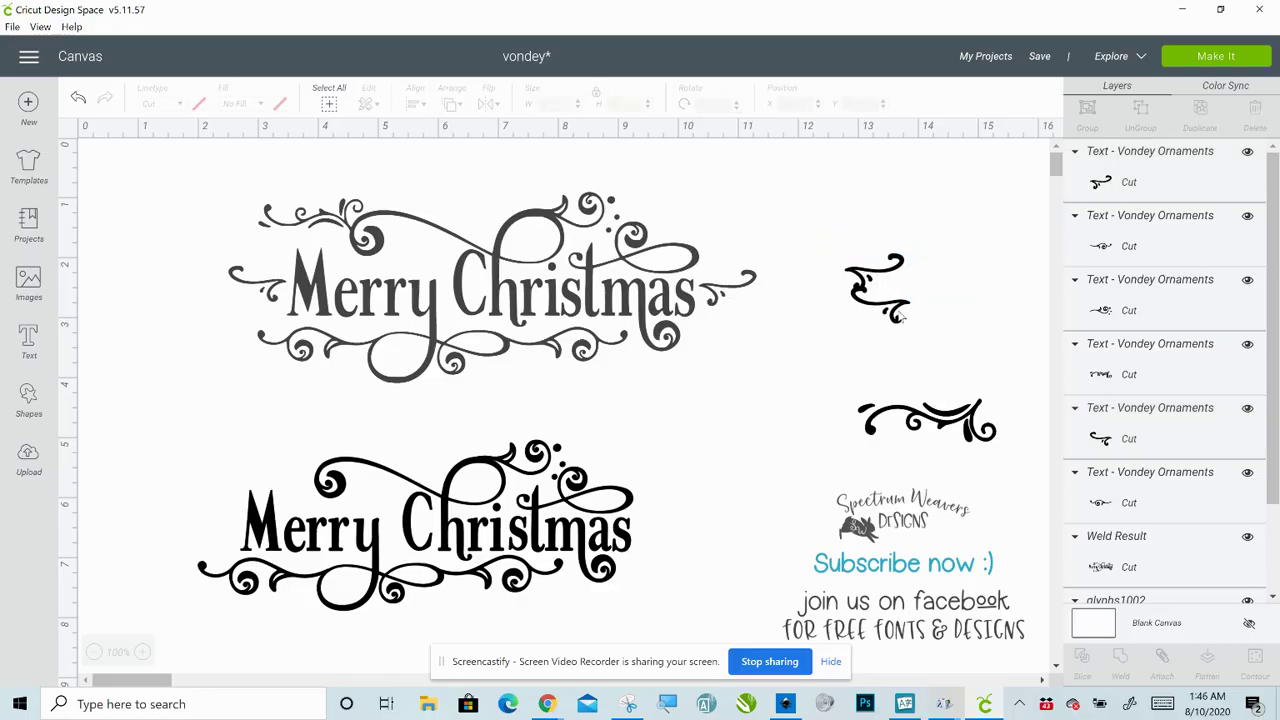
Place the small curled ornament before the M and its flipped copy after the final s of the black lettering
click(898, 315)
drag(566, 350, 213, 537)
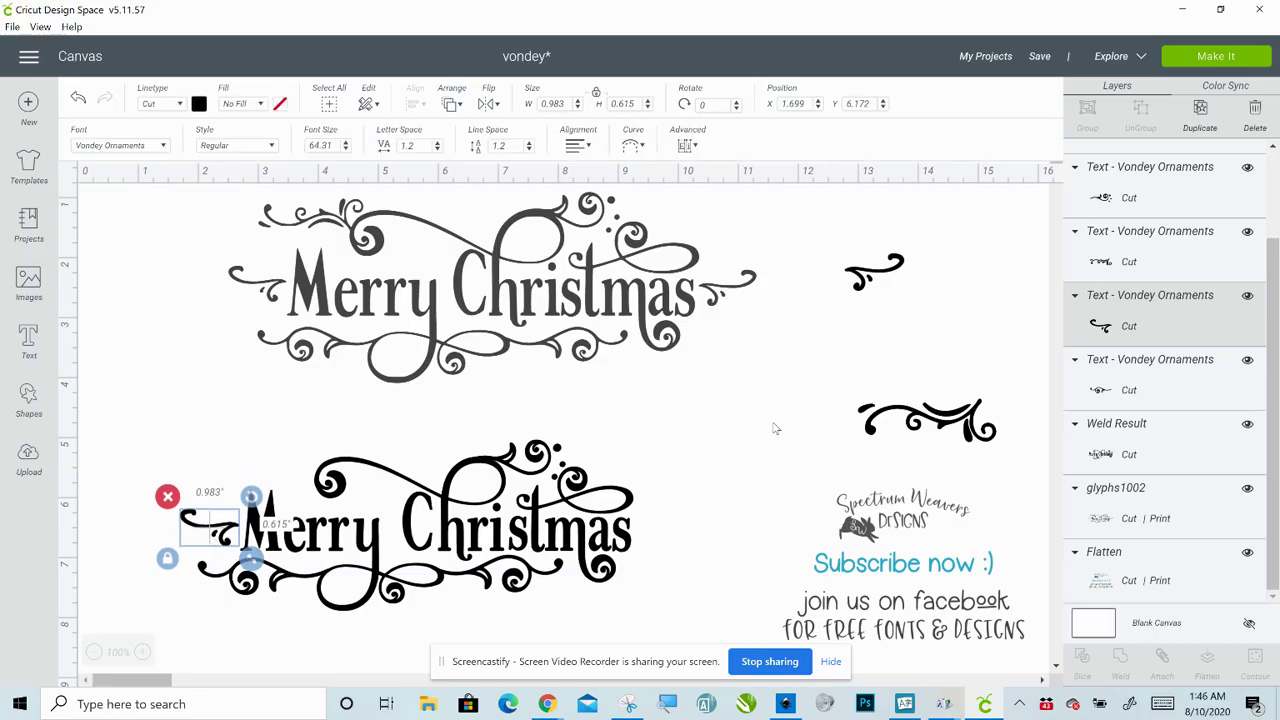
drag(884, 272, 656, 547)
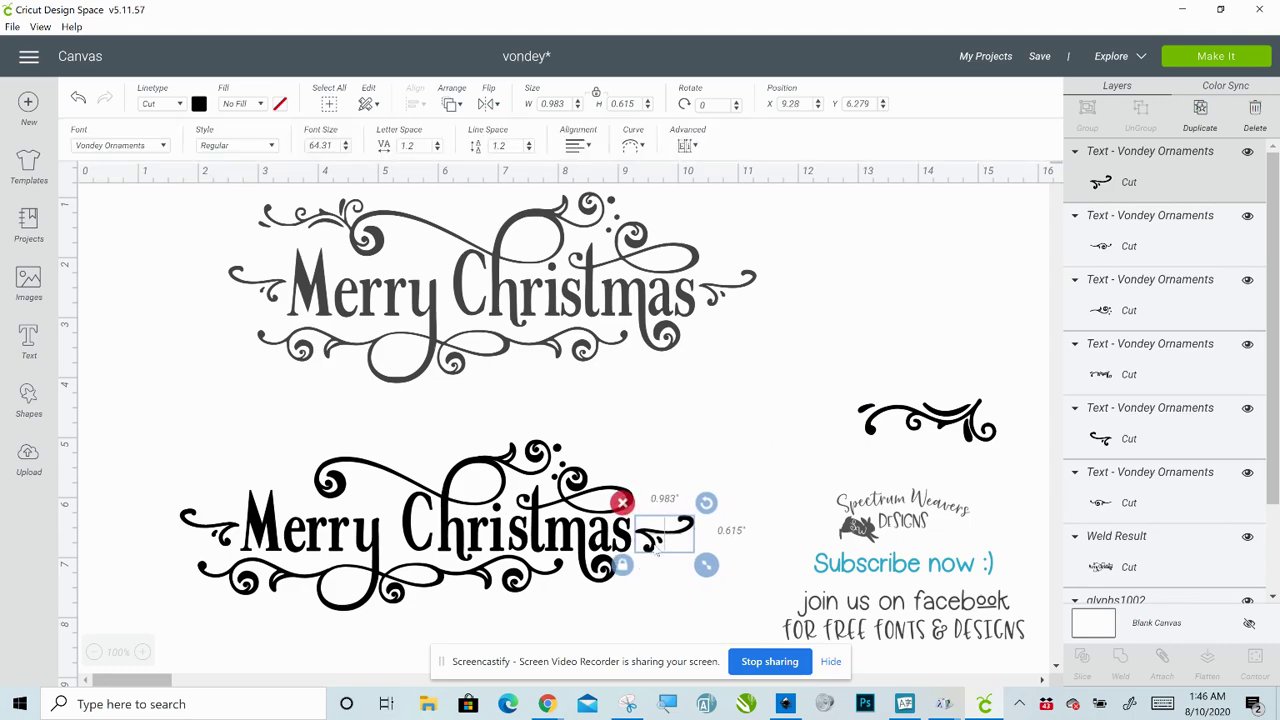
Shrink the long ornament to about 1.7 by 0.53 inches, flip it vertically and align it with the top swash above the black Merry
click(946, 414)
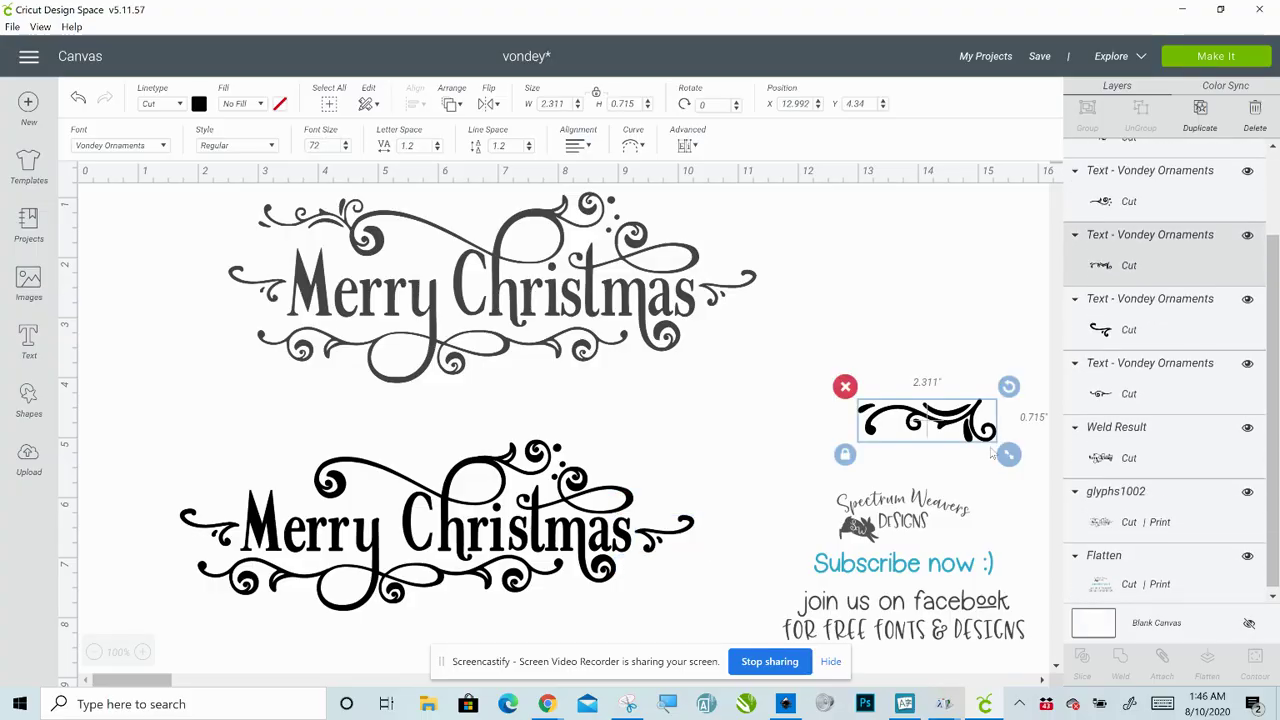
drag(1010, 454, 972, 443)
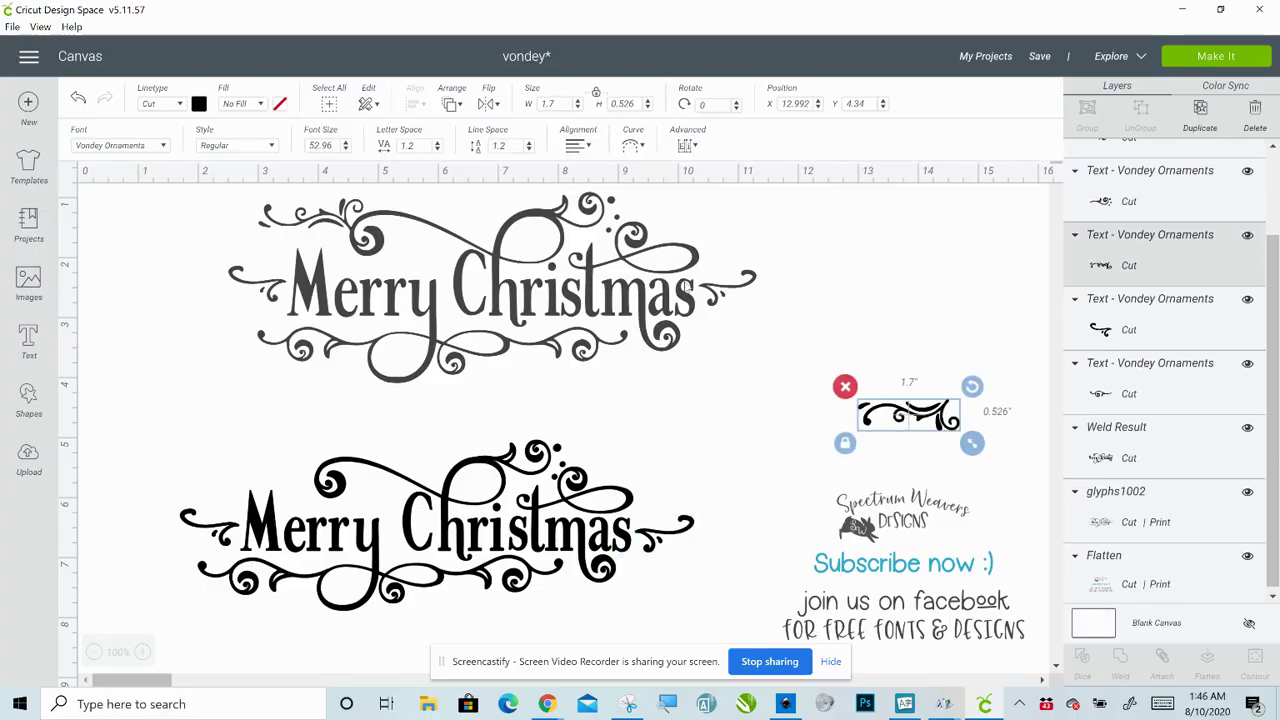
click(487, 104)
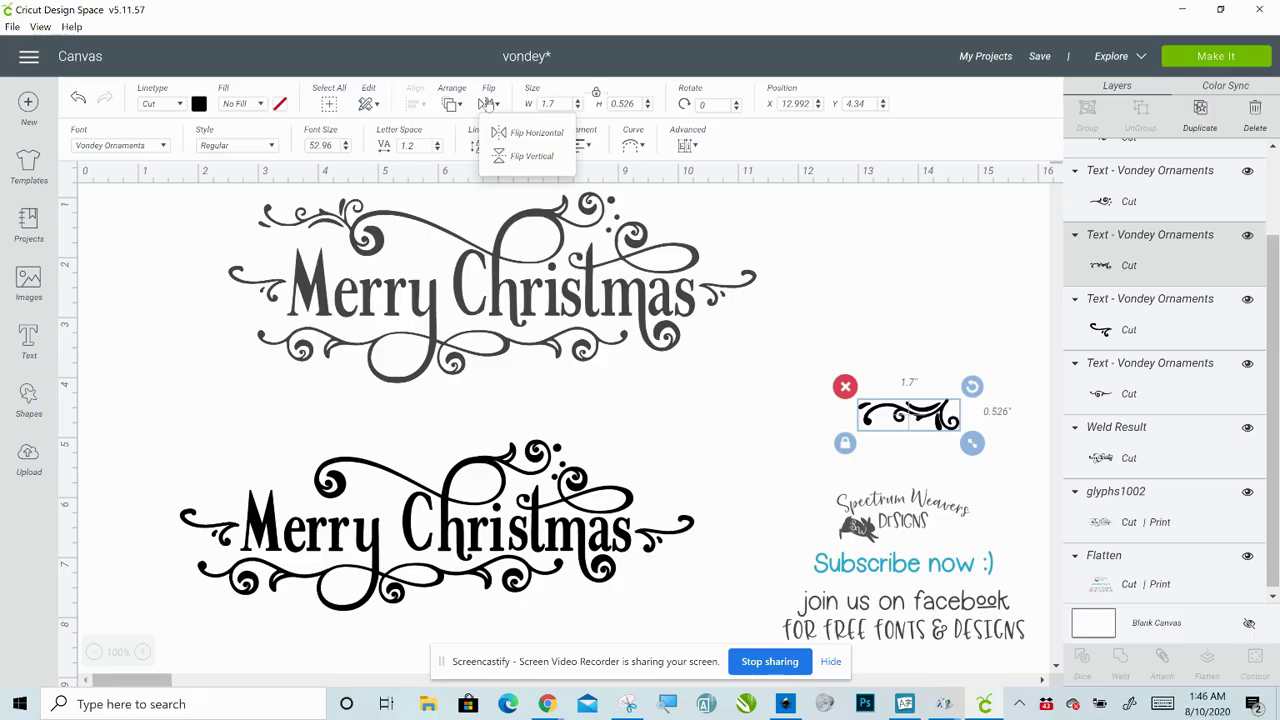
click(507, 150)
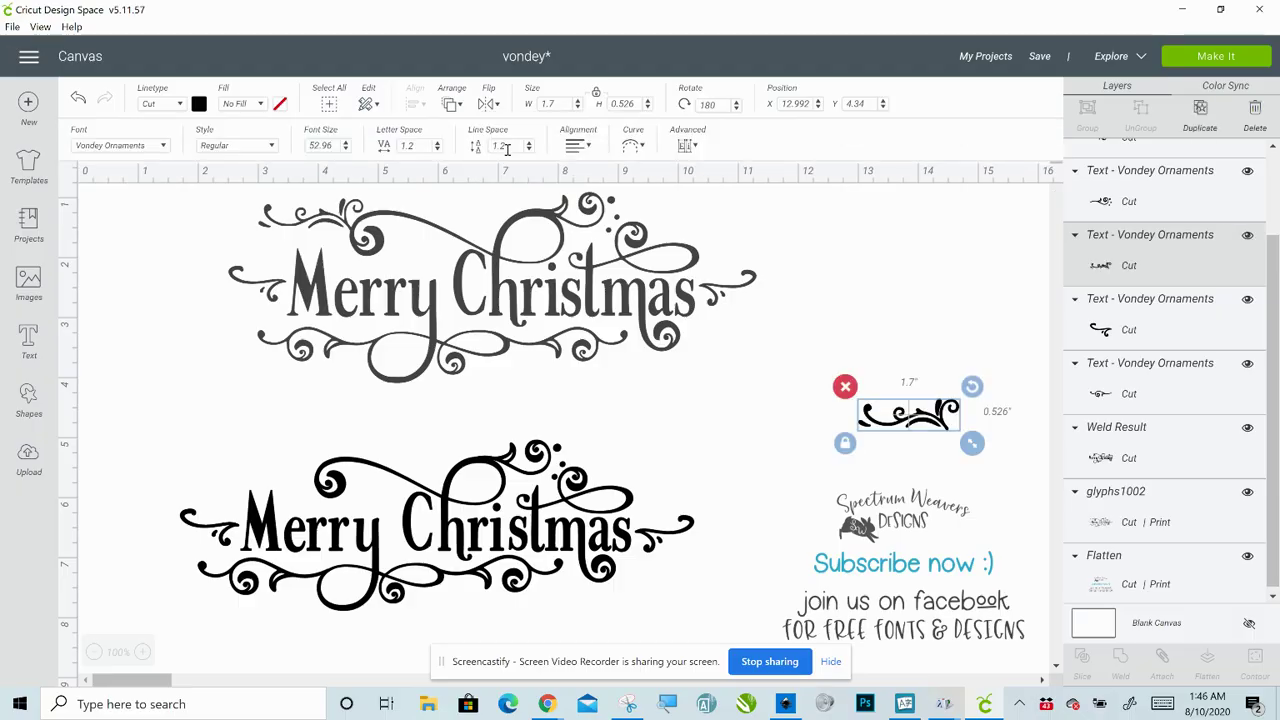
drag(930, 423, 274, 461)
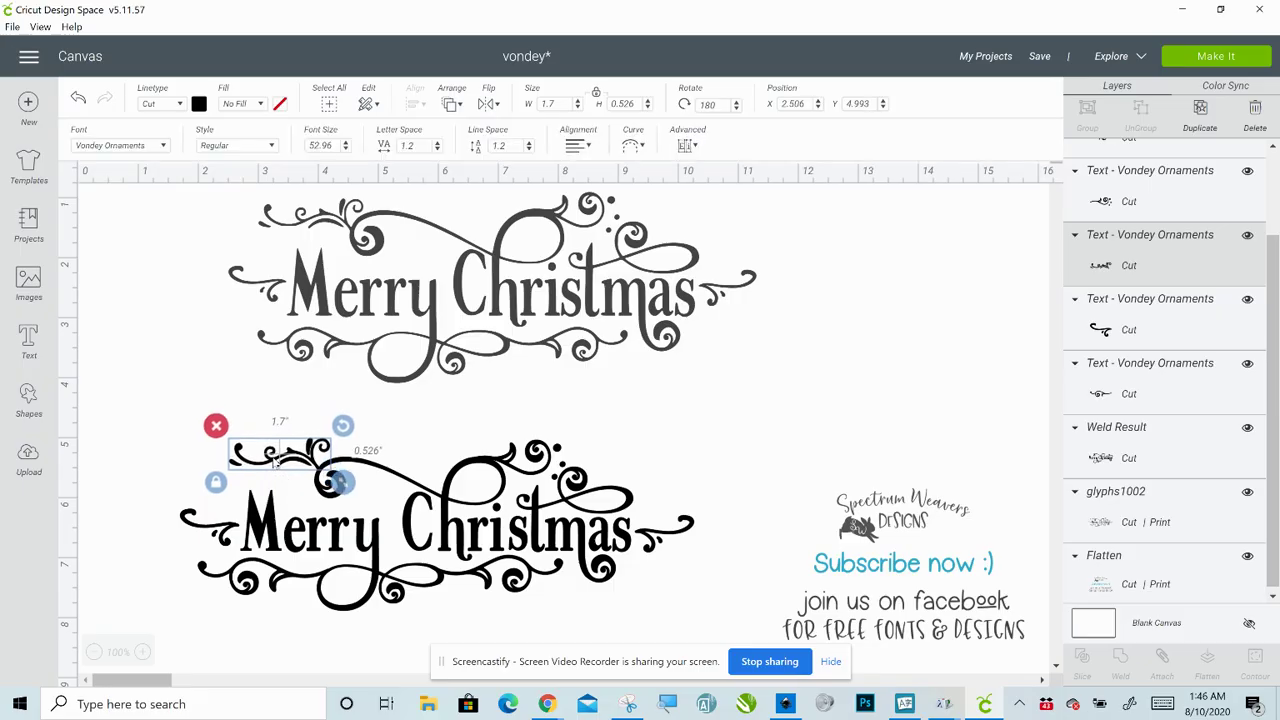
click(897, 390)
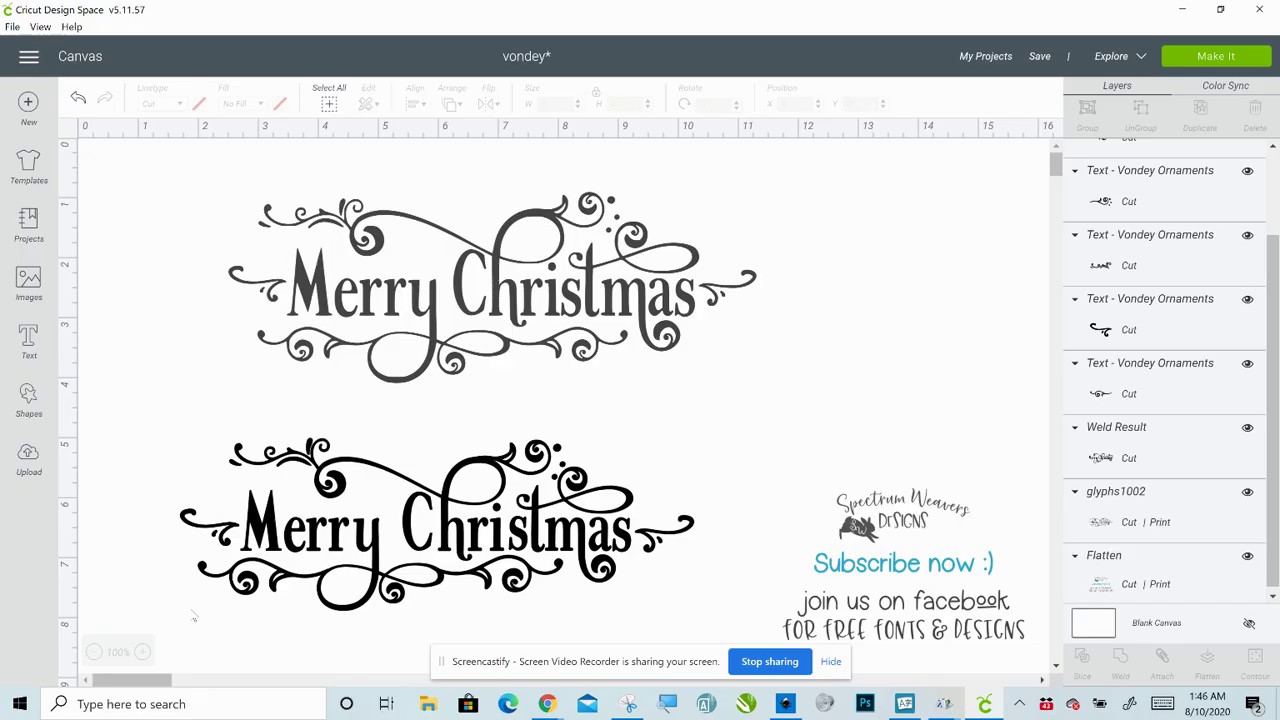
Weld the black lettering with all its ornaments and move the welded design directly beneath the sample
drag(189, 608, 699, 440)
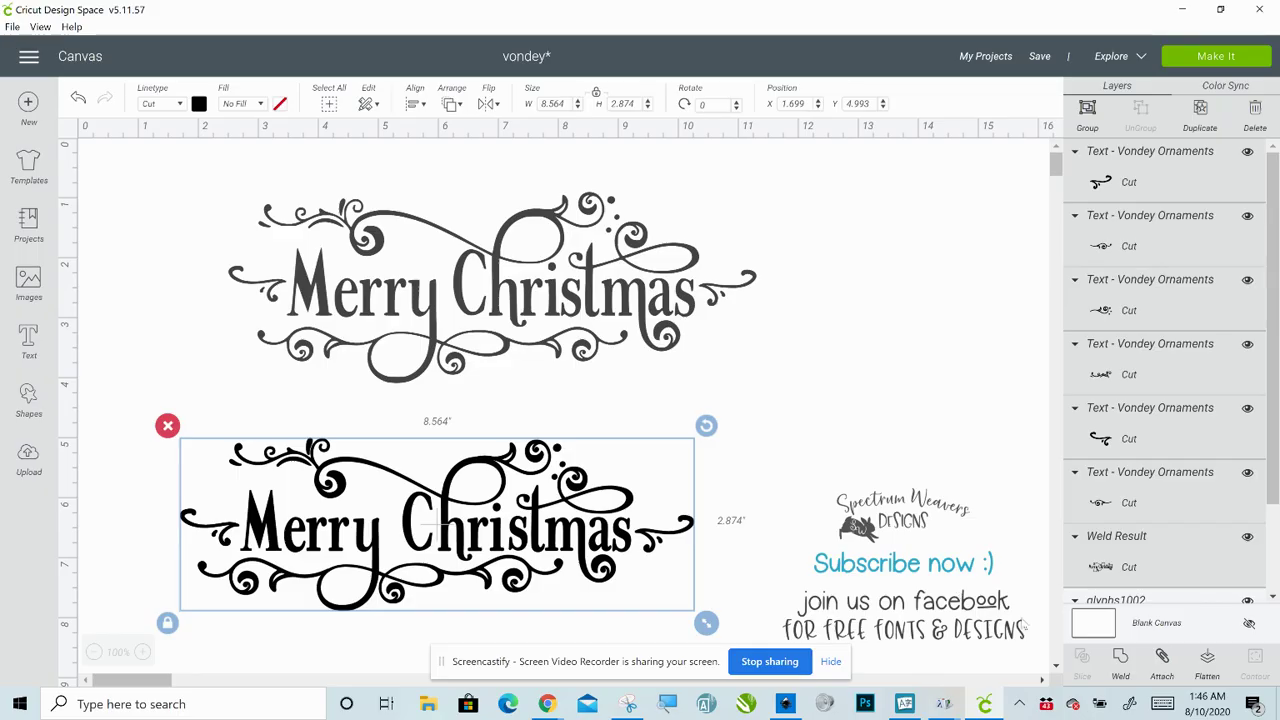
click(1123, 670)
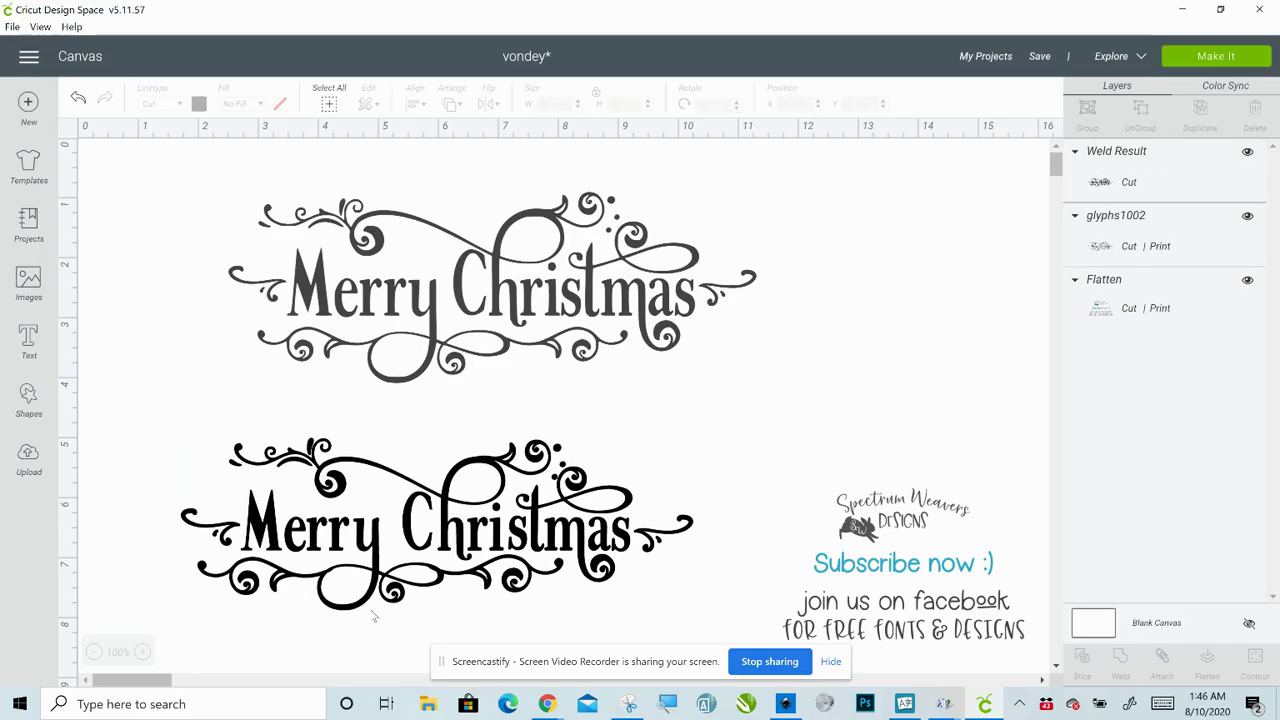
drag(512, 541, 582, 507)
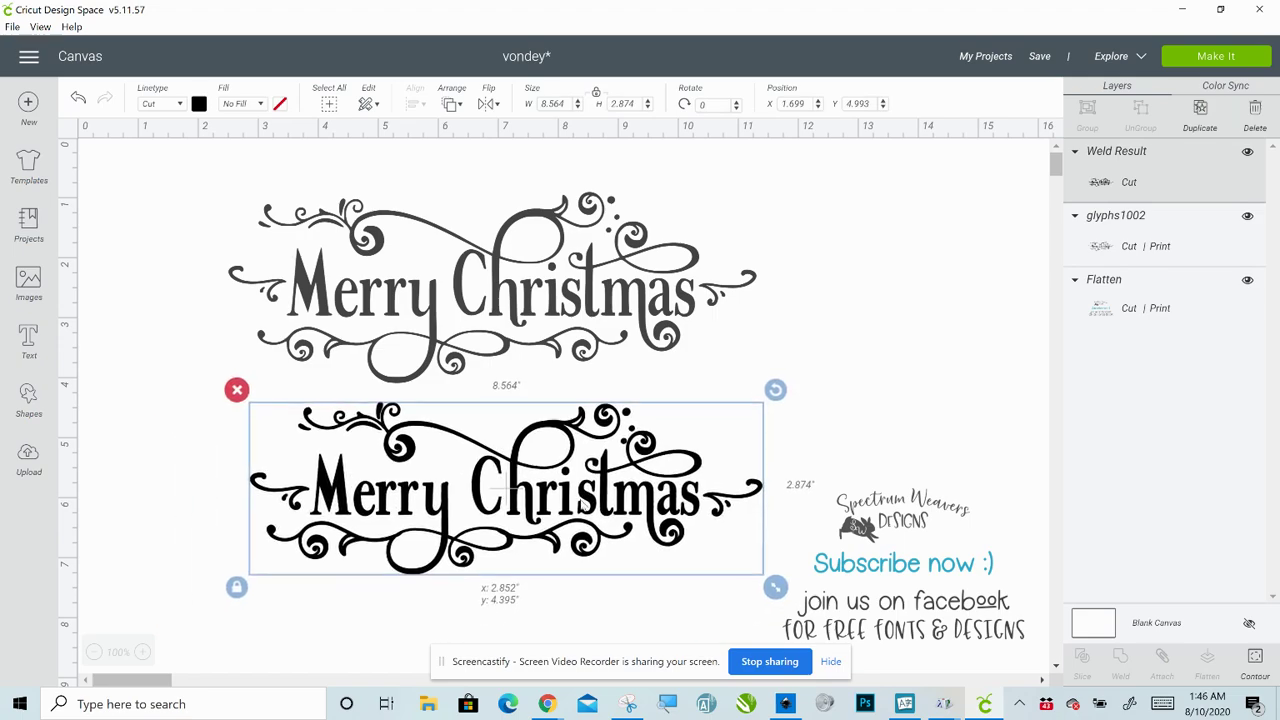